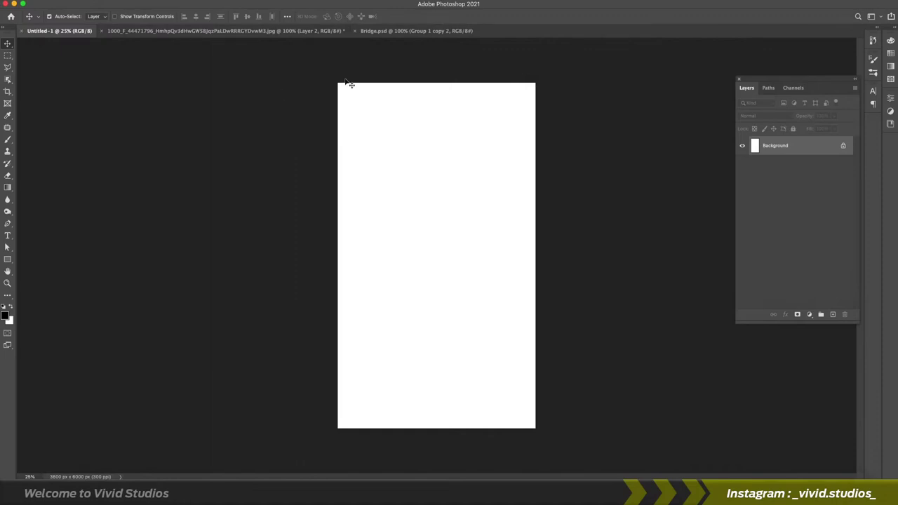
# Switch to the Bridge.psd document to fetch the bridge cut-out.
pyautogui.click(400, 31)
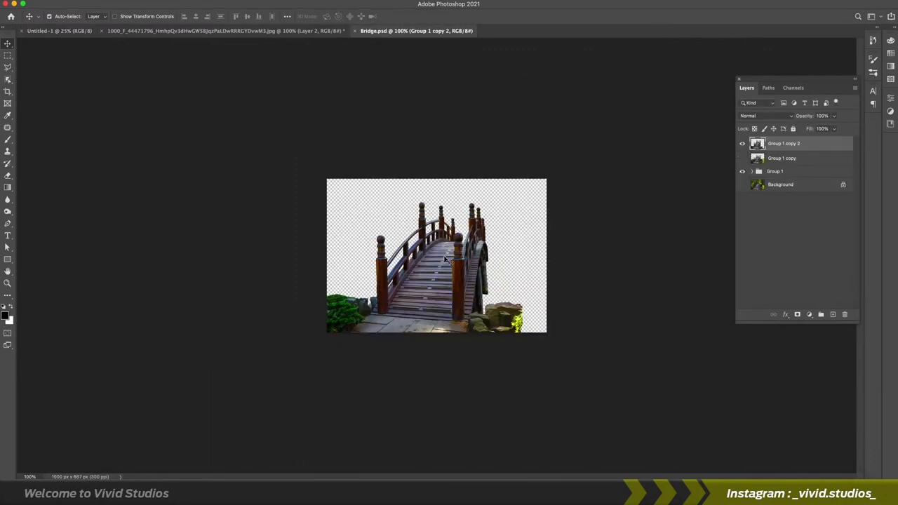
# Drag the bridge layer into the new canvas, enlarge it and flip it horizontally.
pyautogui.moveTo(447, 264); pyautogui.dragTo(80, 34)
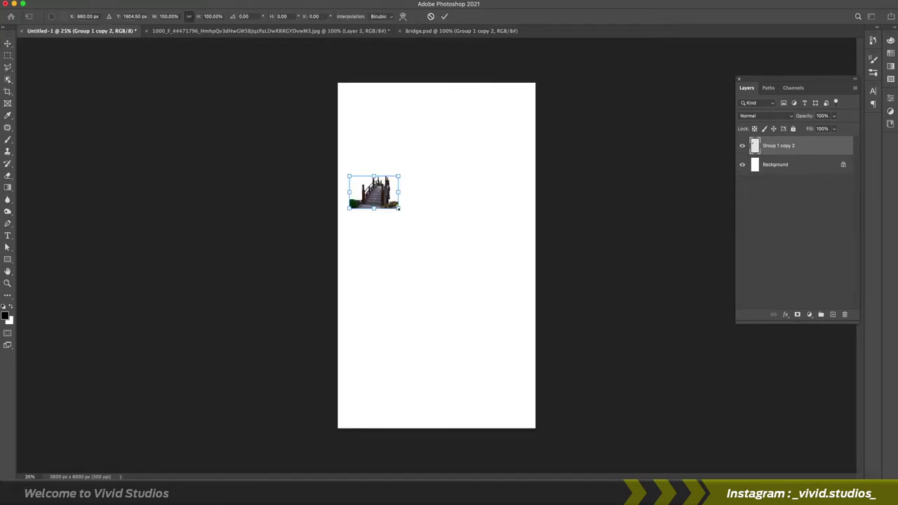
pyautogui.moveTo(421, 231); pyautogui.dragTo(658, 404)
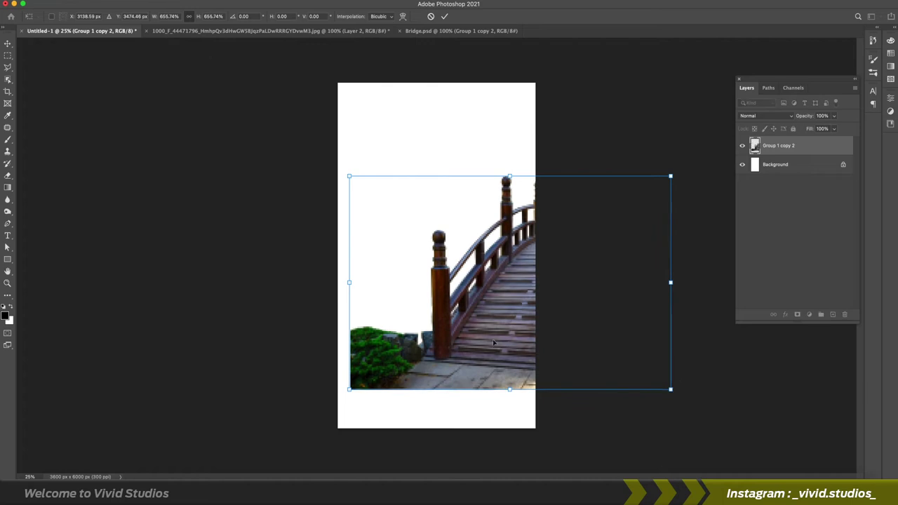
pyautogui.moveTo(493, 342); pyautogui.dragTo(442, 382)
pyautogui.rightClick(442, 375)
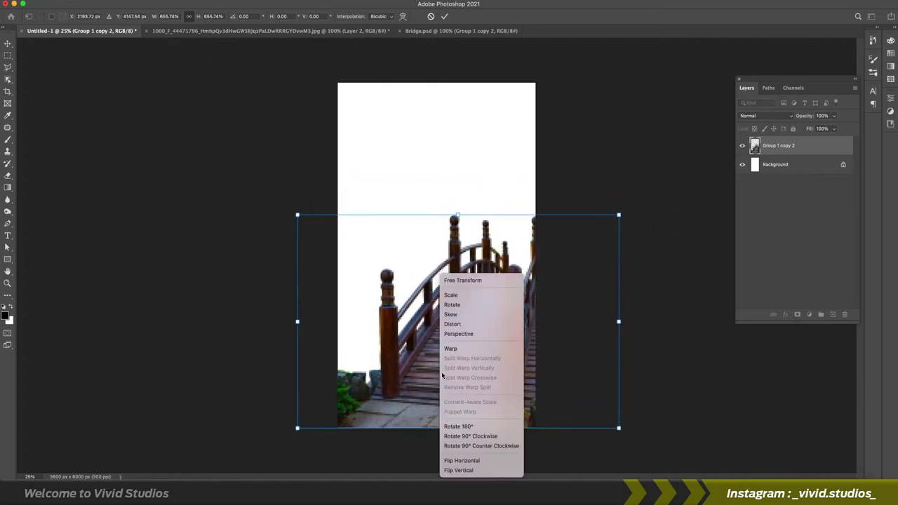
pyautogui.click(467, 460)
# Enlarge the bridge further and settle it along the canvas bottom.
pyautogui.moveTo(470, 383); pyautogui.dragTo(466, 403)
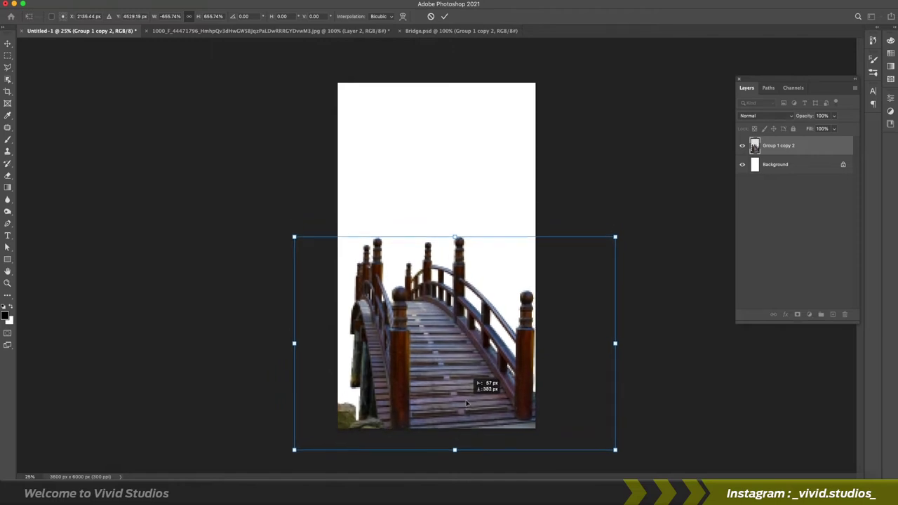
pyautogui.moveTo(618, 238); pyautogui.dragTo(637, 228)
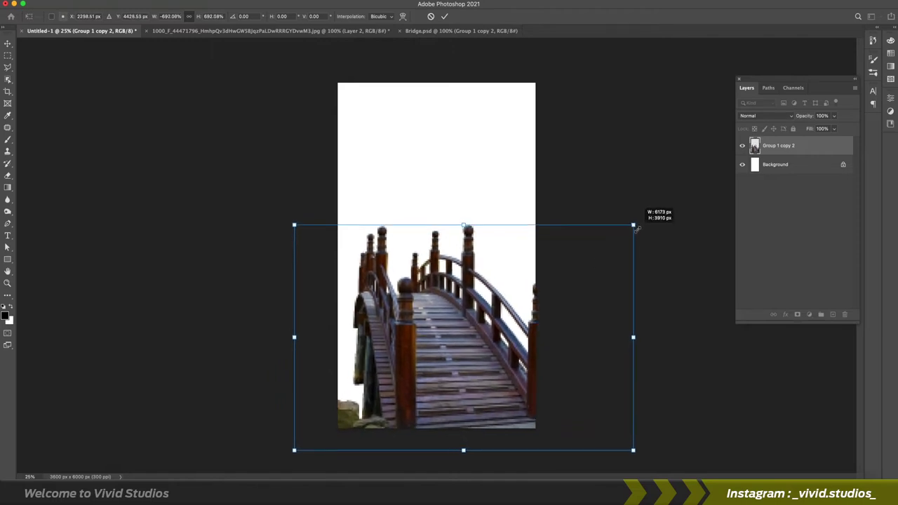
pyautogui.moveTo(505, 282); pyautogui.dragTo(507, 287)
pyautogui.press('Return')
pyautogui.press('z')
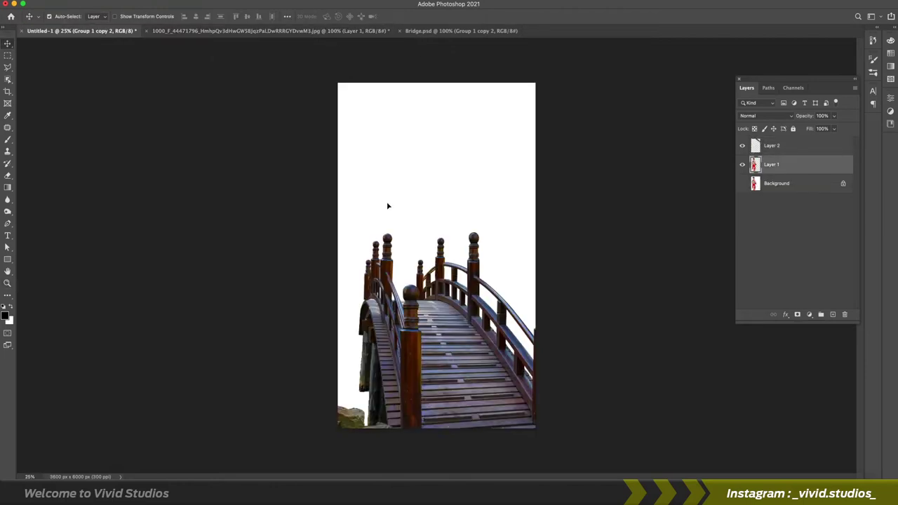
# Place the kimono woman on the bridge and give her layer a mask, temporarily disabled.
pyautogui.moveTo(433, 254); pyautogui.dragTo(442, 281)
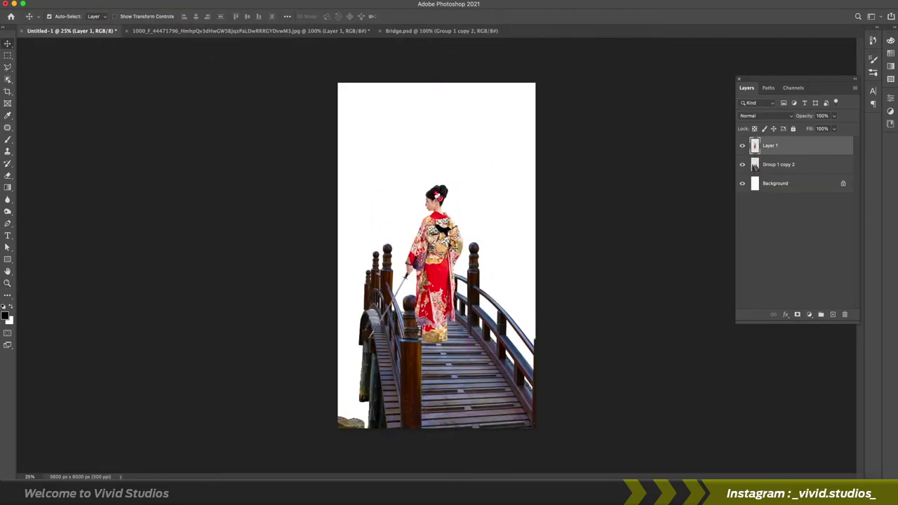
pyautogui.scroll(3, 401, 299)
pyautogui.click(809, 314)
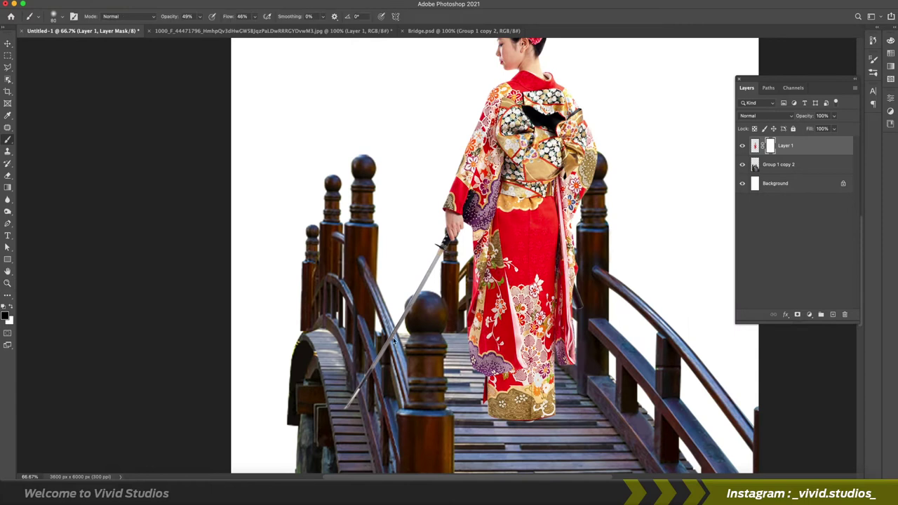
pyautogui.hotkey('ctrl', '-')
pyautogui.hotkey('ctrl', '-')
pyautogui.rightClick(771, 145)
pyautogui.click(800, 152)
# Distort the bridge into a new perspective beneath the woman.
pyautogui.press('z')
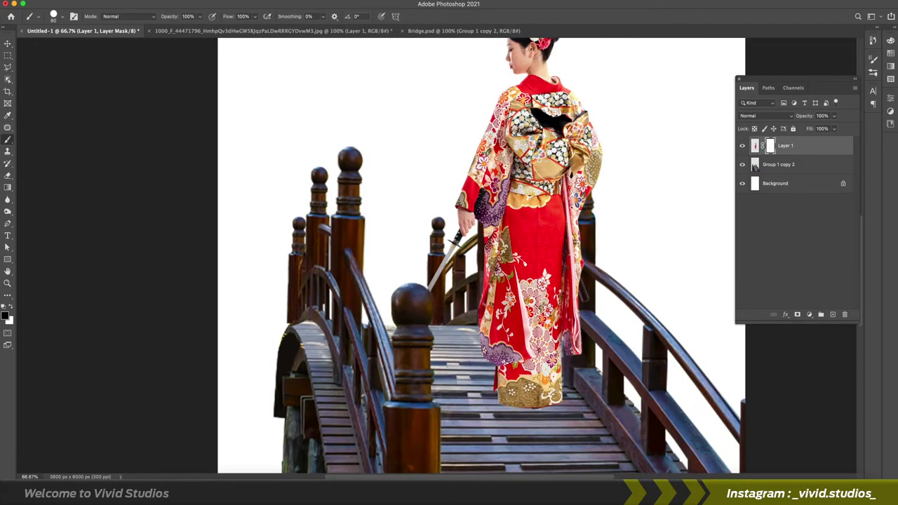
pyautogui.moveTo(519, 362); pyautogui.dragTo(462, 298)
pyautogui.press('v')
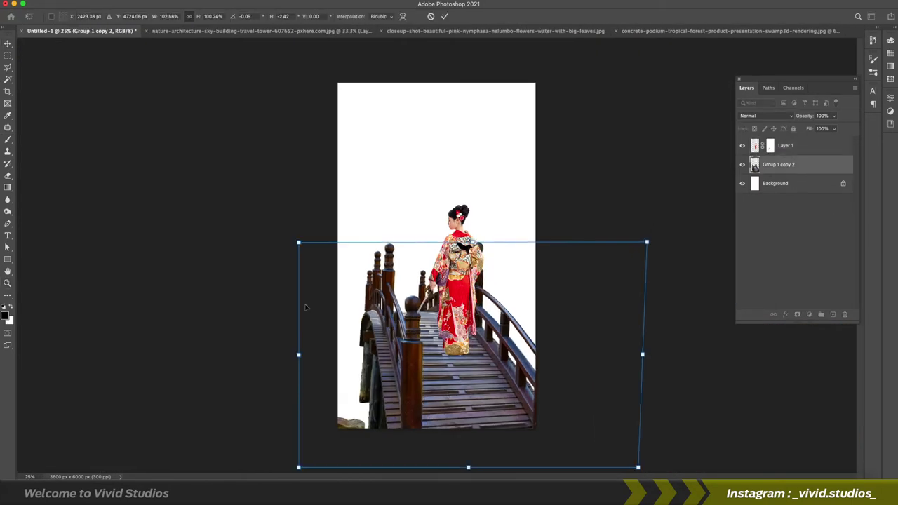
pyautogui.moveTo(473, 468); pyautogui.dragTo(481, 468)
pyautogui.press('Return')
# Paste the lotus pond image below the bridge and scale it to cover the bottom.
pyautogui.hotkey('ctrl', 'v')
pyautogui.hotkey('ctrl', '[')
pyautogui.hotkey('ctrl', 't')
pyautogui.moveTo(558, 340); pyautogui.dragTo(549, 387)
pyautogui.hotkey('ctrl', '+')
pyautogui.press('b')
pyautogui.rightClick(390, 247)
pyautogui.press('Escape')
pyautogui.press('z')
pyautogui.keyDown('alt'); pyautogui.click(454, 369); pyautogui.keyUp('alt')
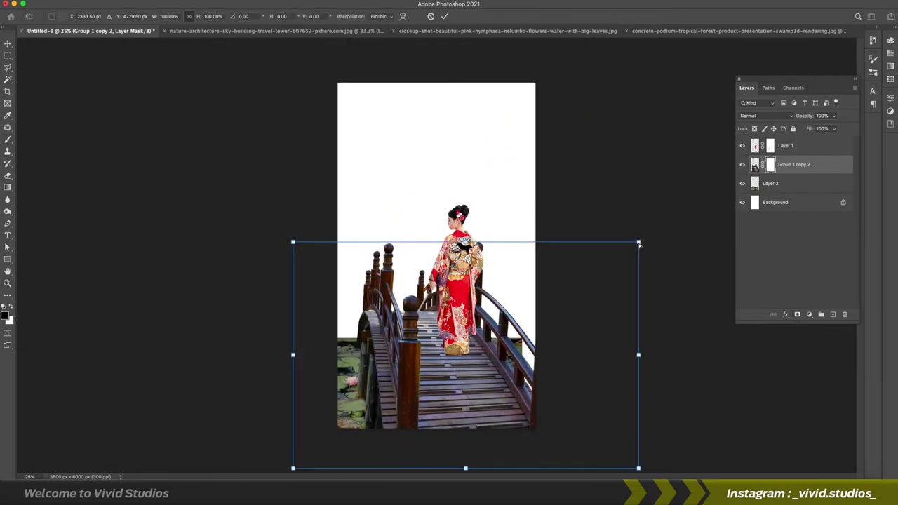
pyautogui.press('Return')
# Paste the forest image and ready the brush to mask it around the bridge.
pyautogui.hotkey('ctrl', 'v')
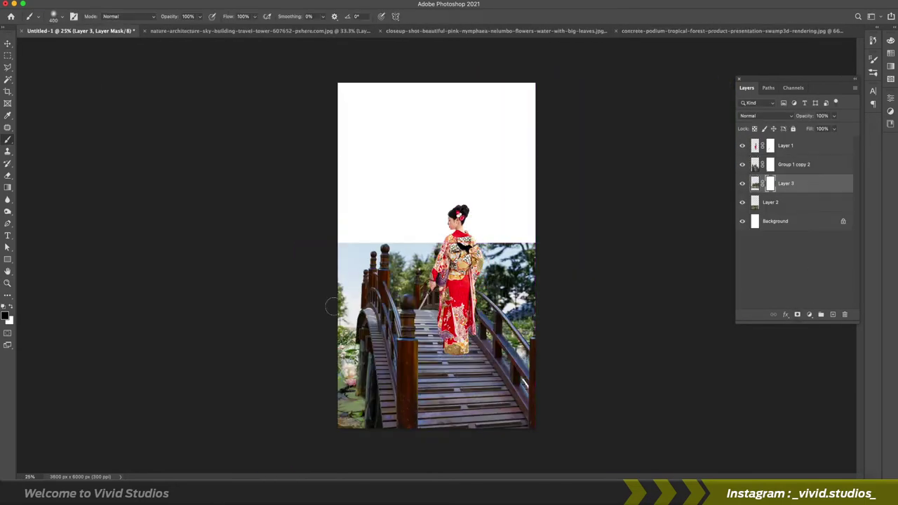
pyautogui.hotkey('ctrl', '+')
pyautogui.press('b')
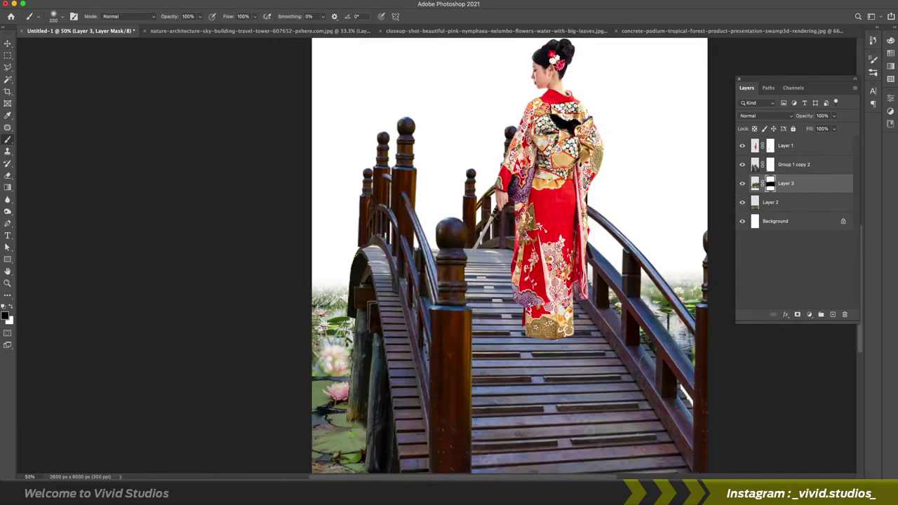
pyautogui.press('z')
pyautogui.keyDown('alt'); pyautogui.click(481, 273); pyautogui.keyUp('alt')
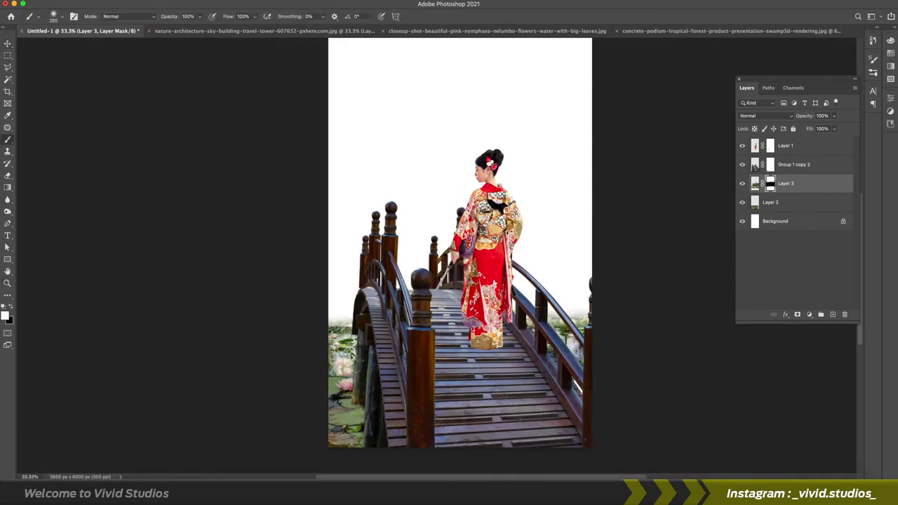
pyautogui.keyDown('alt'); pyautogui.click(482, 274); pyautogui.keyUp('alt')
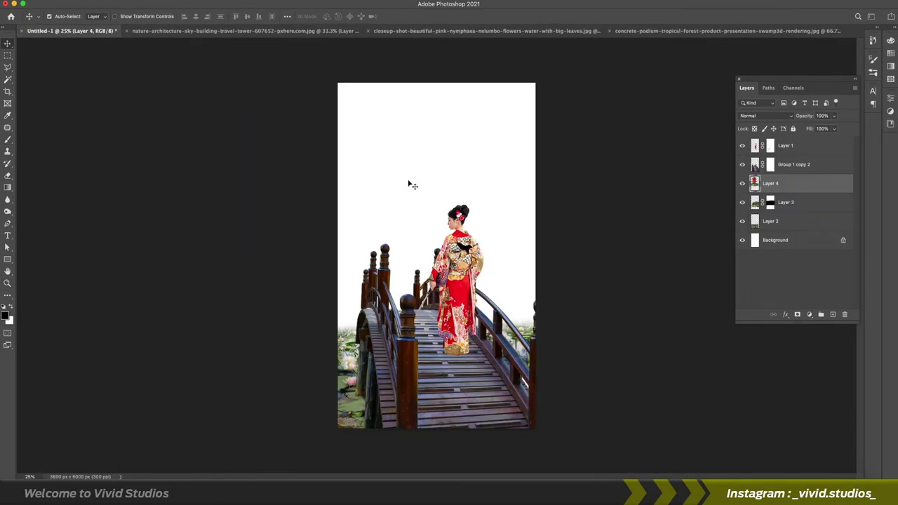
# Paste the pagoda, scale it to fit and reshape its perspective.
pyautogui.hotkey('ctrl', 'v')
pyautogui.hotkey('ctrl', 't')
pyautogui.moveTo(540, 66)
pyautogui.mouseDown()
pyautogui.moveTo(521, 98)
pyautogui.moveTo(531, 88)
pyautogui.mouseUp()
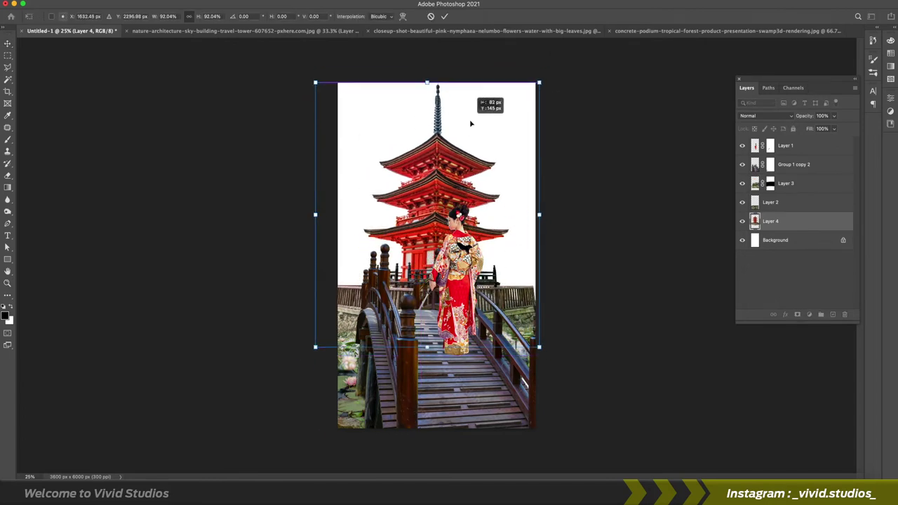
pyautogui.moveTo(316, 90); pyautogui.dragTo(321, 94)
pyautogui.moveTo(310, 357); pyautogui.dragTo(280, 371)
pyautogui.press('Return')
pyautogui.press('Return')
pyautogui.press('b')
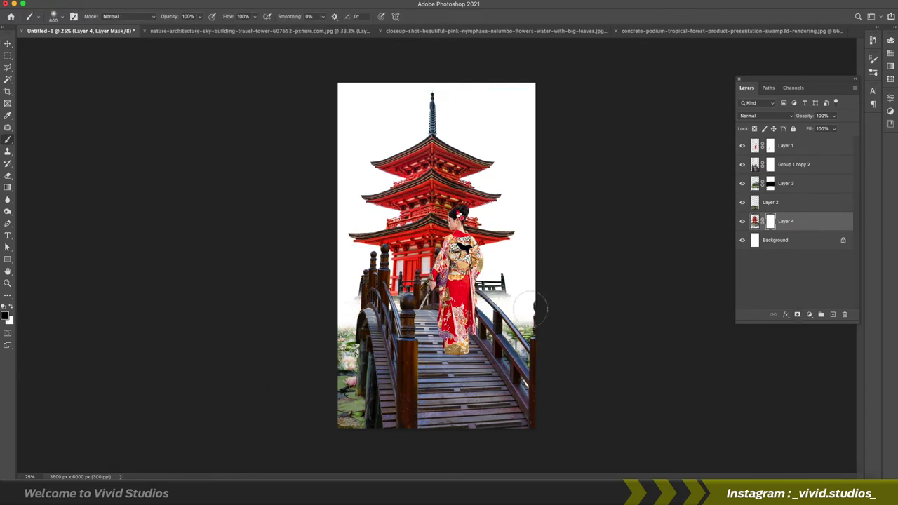
# Widen the canvas to 15 inches and stretch the duplicated backdrop layers across it.
pyautogui.hotkey('ctrl', 'alt', 'c')
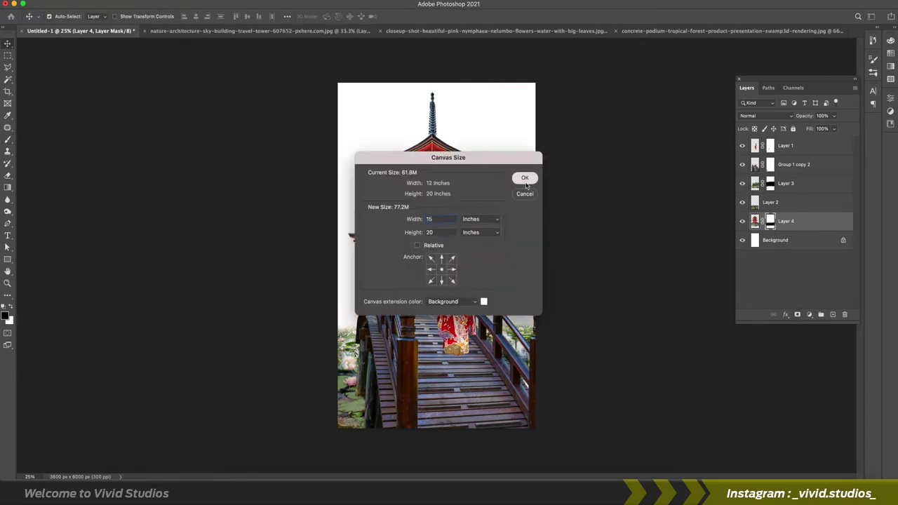
pyautogui.press('Return')
pyautogui.hotkey('ctrl', 'j')
pyautogui.hotkey('ctrl', 't')
pyautogui.moveTo(565, 220); pyautogui.dragTo(561, 271)
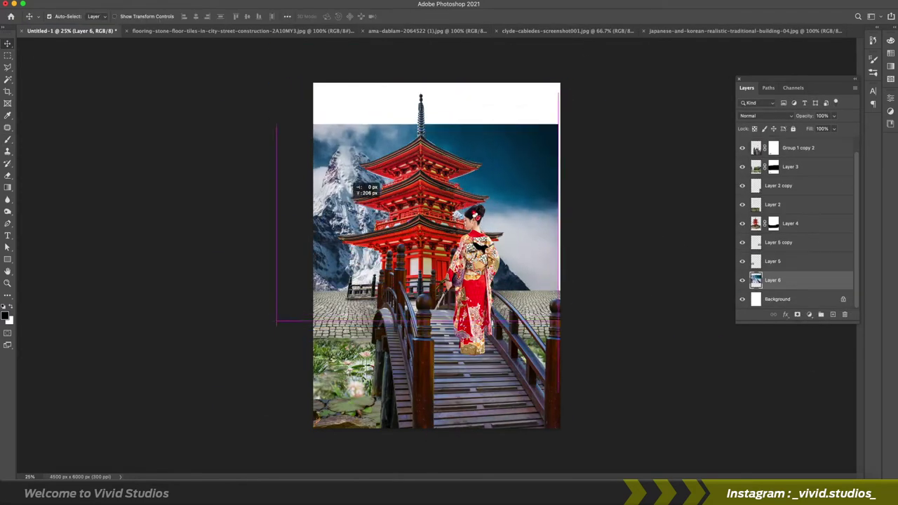
# Mask the mountain's dark blue sky into mist and delete the building image's dark gap and railing strip.
pyautogui.moveTo(597, 144); pyautogui.dragTo(466, 170)
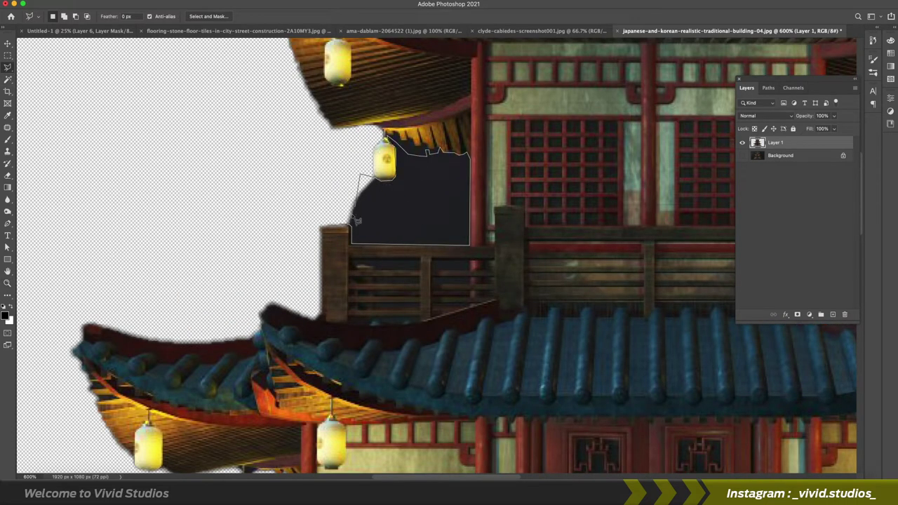
pyautogui.press('Delete')
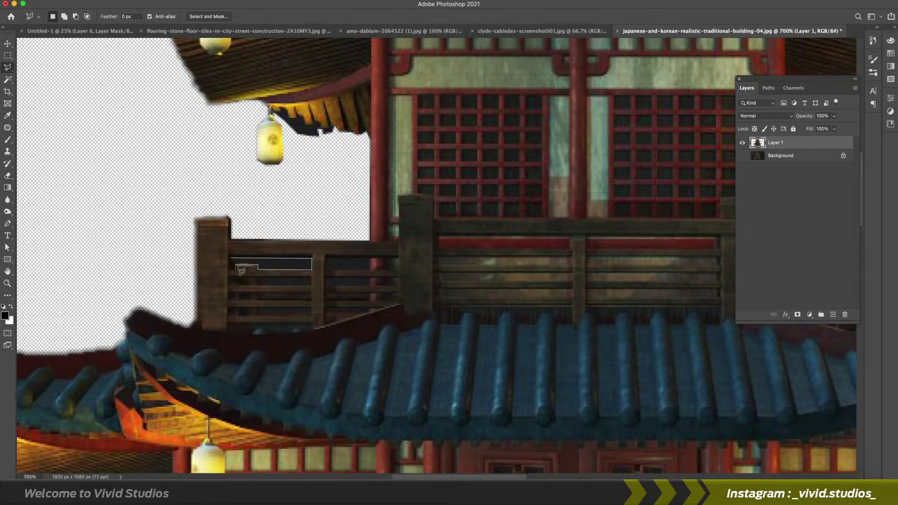
pyautogui.press('Delete')
pyautogui.scroll(-1, 257, 269)
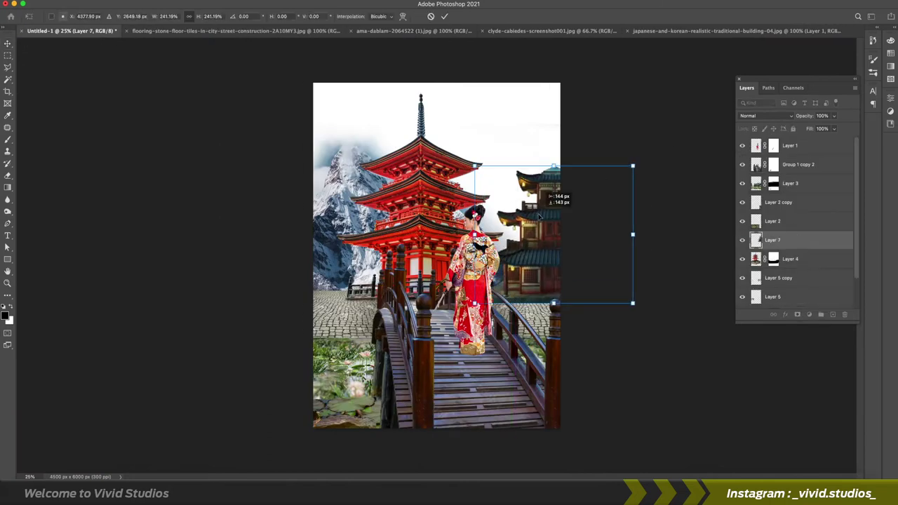
# Commit the building's placement and lasso around the stone lantern.
pyautogui.press('Return')
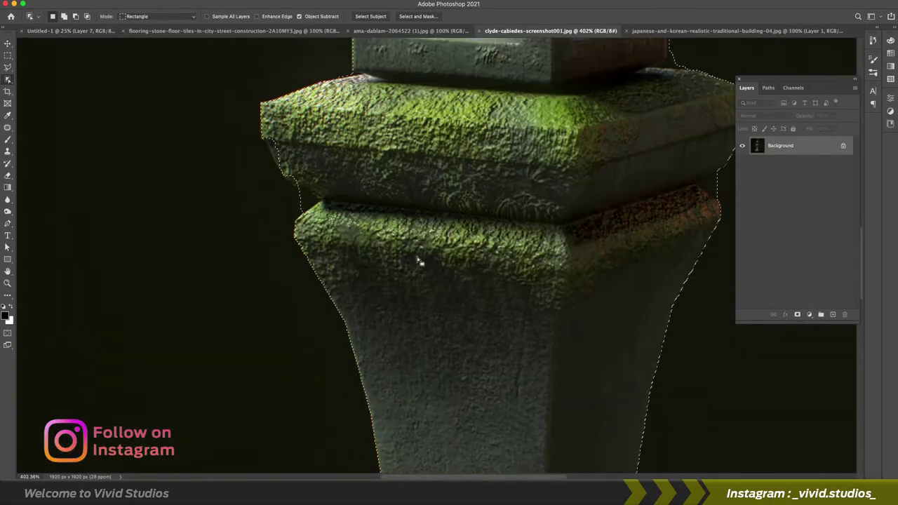
pyautogui.scroll(5, 419, 261)
pyautogui.press('l')
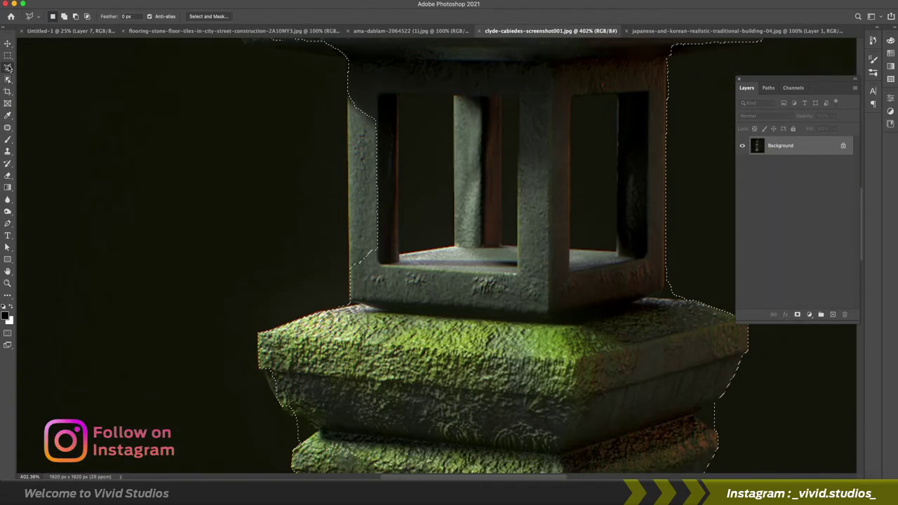
pyautogui.moveTo(351, 286); pyautogui.dragTo(398, 257)
# Scale and position the lantern beside the bridge.
pyautogui.scroll(-5, 327, 284)
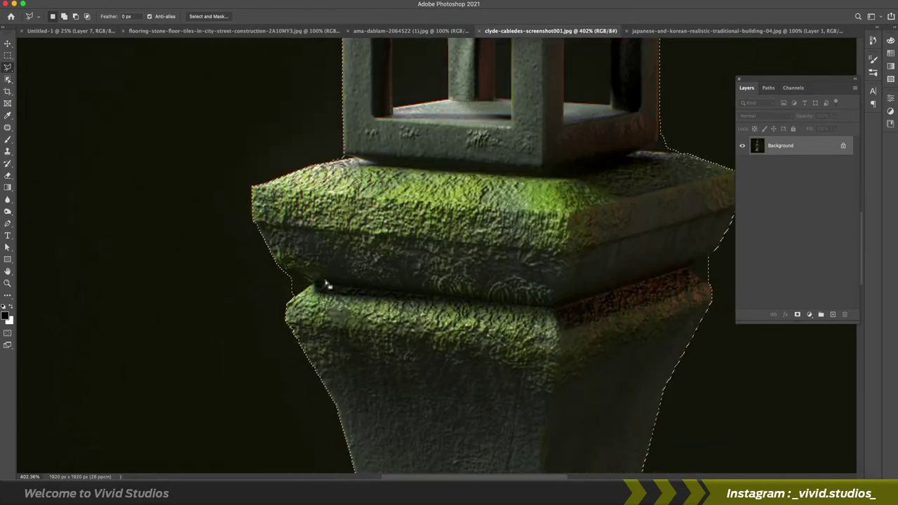
pyautogui.hscroll(5, 559, 274)
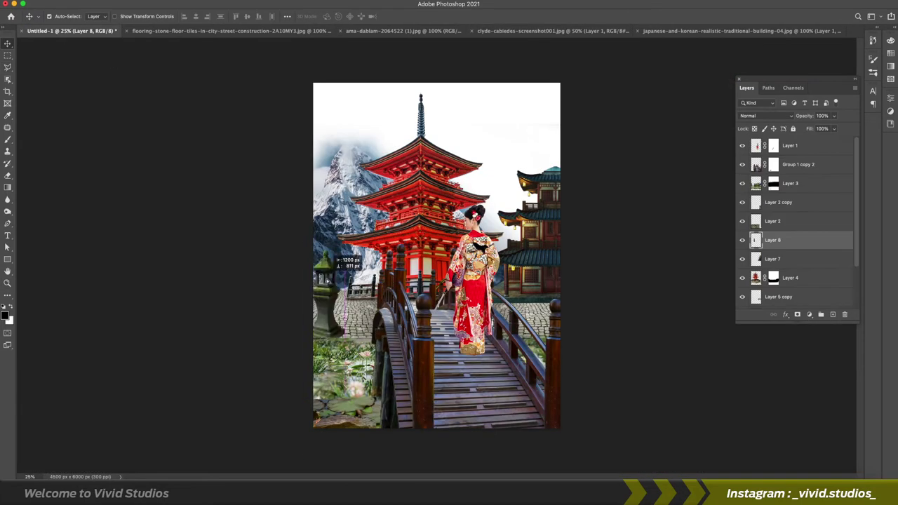
pyautogui.press('Return')
pyautogui.press('z')
pyautogui.click(352, 284)
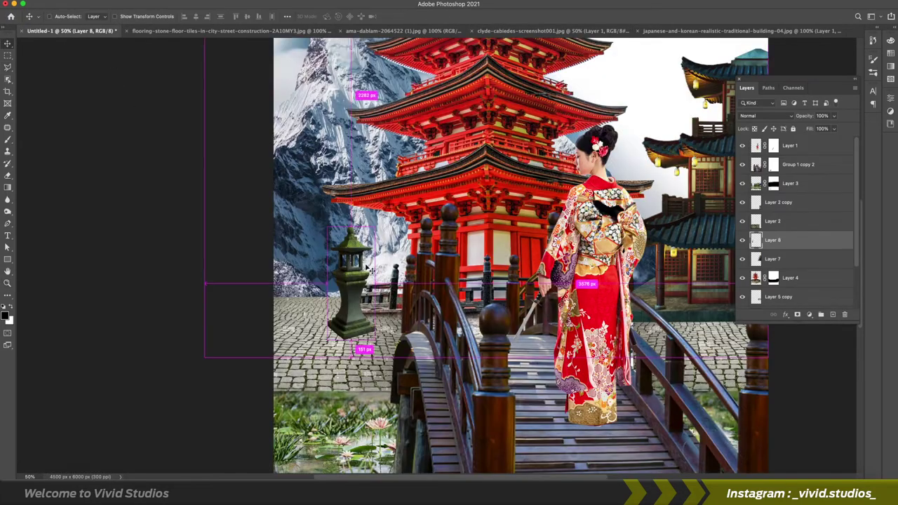
pyautogui.press('Return')
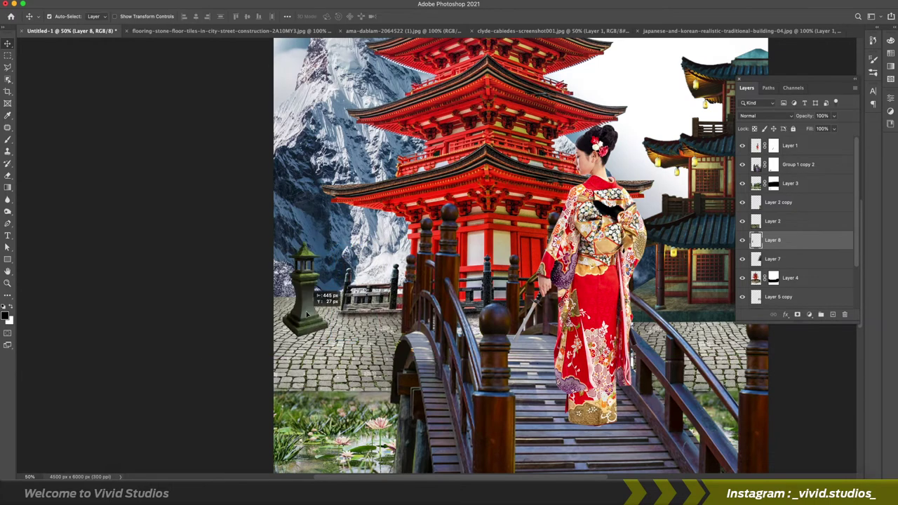
# Mirror the lantern copy horizontally for the other side of the bridge.
pyautogui.press('z')
pyautogui.keyDown('alt'); pyautogui.click(363, 302); pyautogui.keyUp('alt')
pyautogui.rightClick(538, 275)
pyautogui.click(582, 459)
pyautogui.press('b')
pyautogui.rightClick(534, 322)
pyautogui.press('Escape')
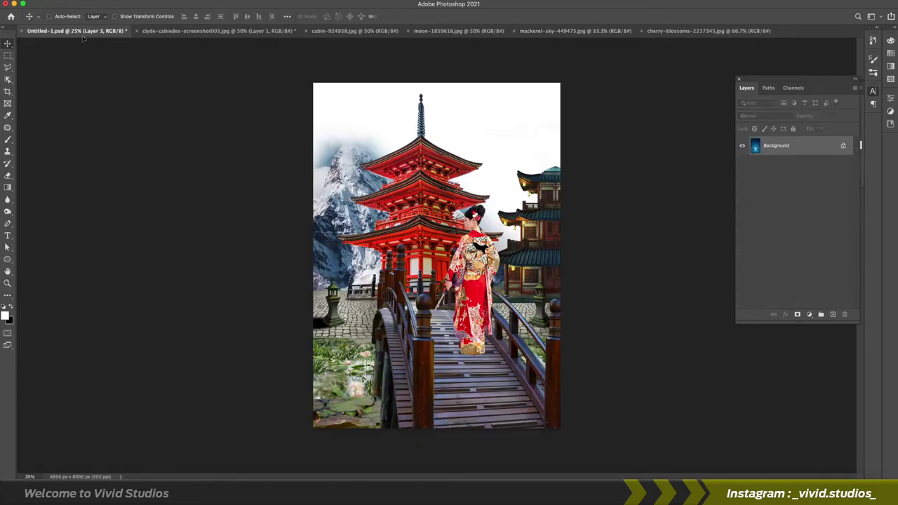
# Move the night sky layer beneath Layer 6 and stretch it to fill the top.
pyautogui.moveTo(810, 268); pyautogui.dragTo(810, 282)
pyautogui.hotkey('ctrl', 't')
pyautogui.moveTo(503, 196); pyautogui.dragTo(563, 195)
pyautogui.moveTo(348, 196); pyautogui.dragTo(313, 195)
pyautogui.moveTo(439, 74); pyautogui.dragTo(439, 66)
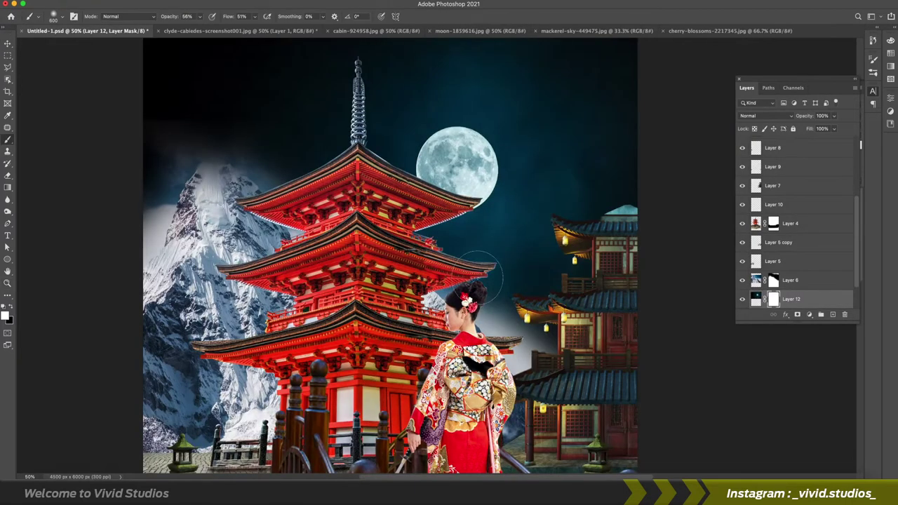
# Paint in clouds beside the woman and across the top left, and put the lantern below Group 1 copy 2.
pyautogui.moveTo(543, 254); pyautogui.dragTo(453, 249)
pyautogui.moveTo(653, 232)
pyautogui.mouseDown()
pyautogui.moveTo(211, 141)
pyautogui.moveTo(621, 110)
pyautogui.moveTo(540, 150)
pyautogui.mouseUp()
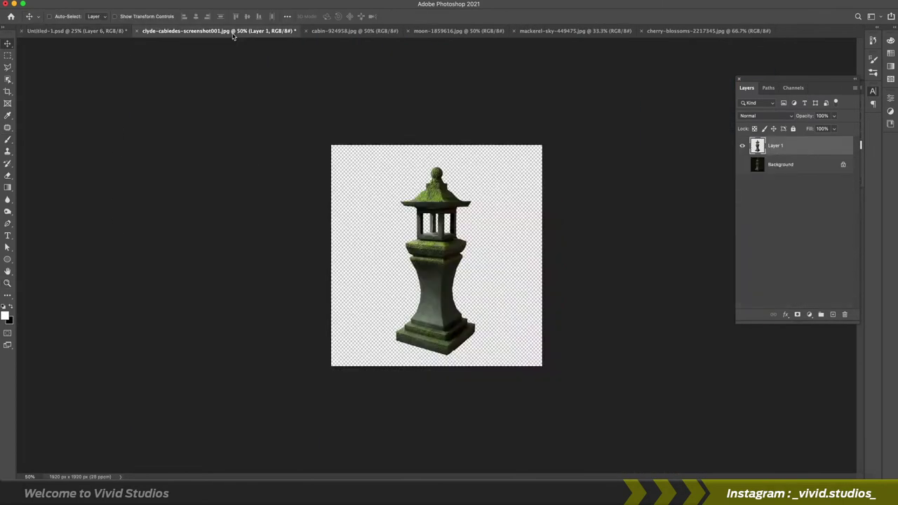
pyautogui.moveTo(784, 187); pyautogui.dragTo(790, 156)
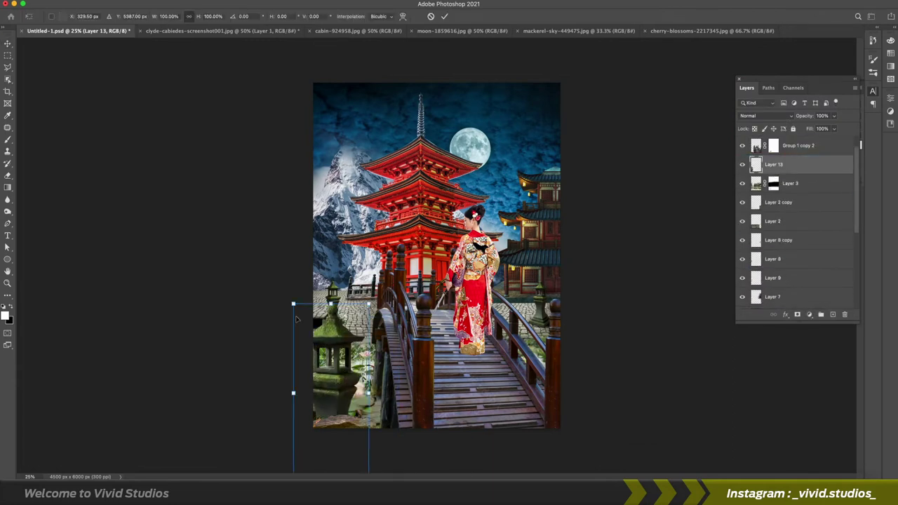
pyautogui.click(809, 314)
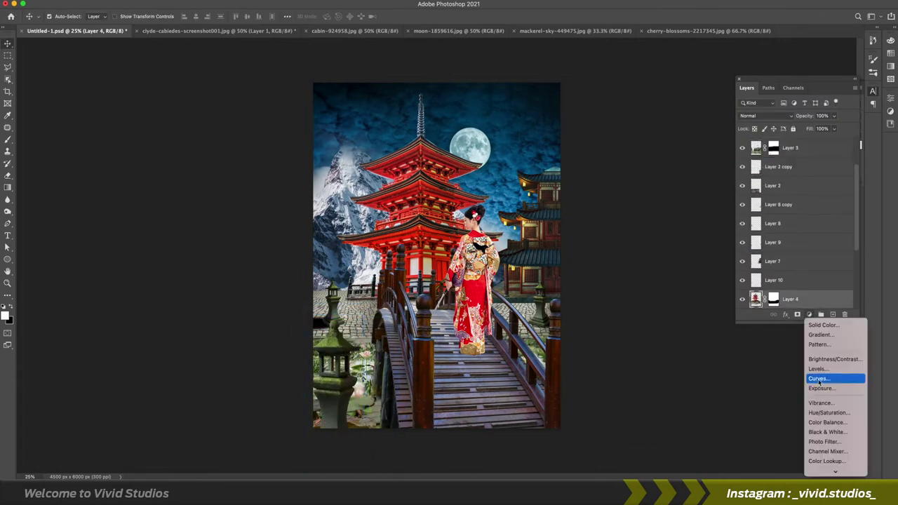
# Darken the scene with three Levels adjustments, including one for the cobblestones.
pyautogui.click(828, 372)
pyautogui.moveTo(870, 218); pyautogui.dragTo(840, 221)
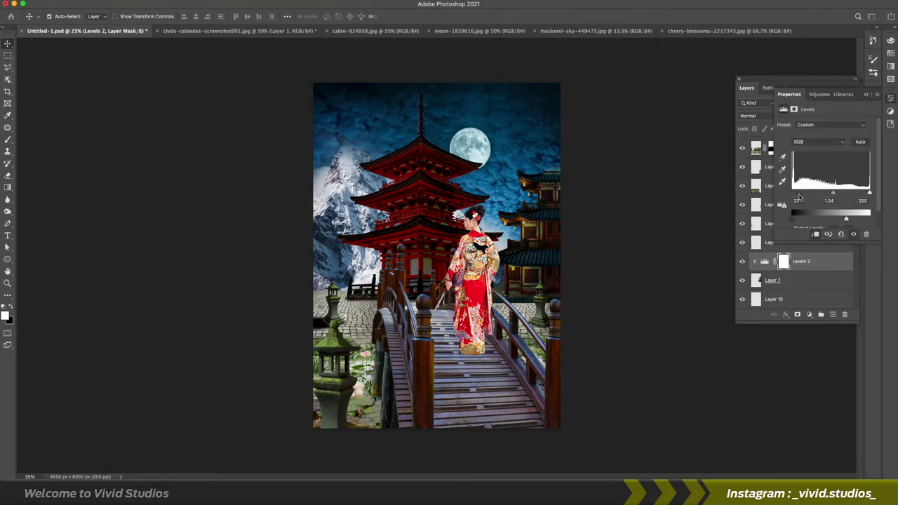
pyautogui.click(809, 315)
pyautogui.click(828, 373)
pyautogui.moveTo(793, 192); pyautogui.dragTo(841, 195)
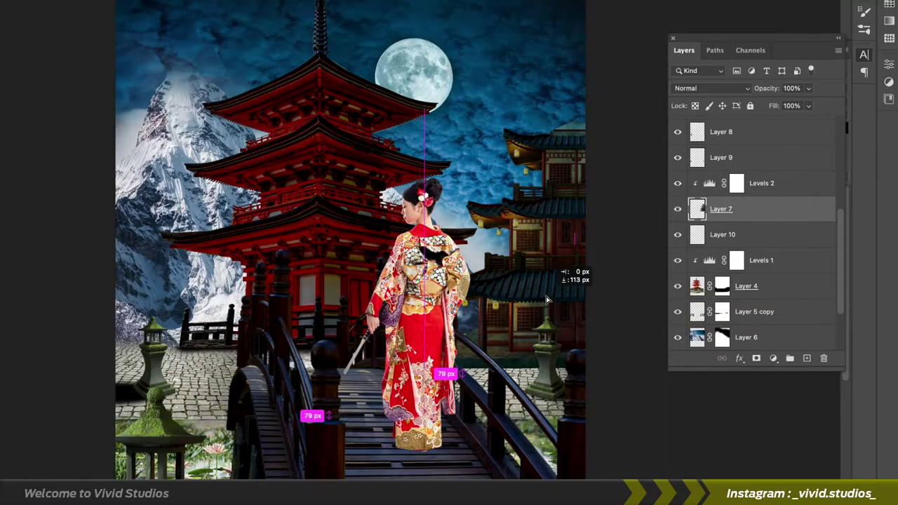
pyautogui.click(773, 358)
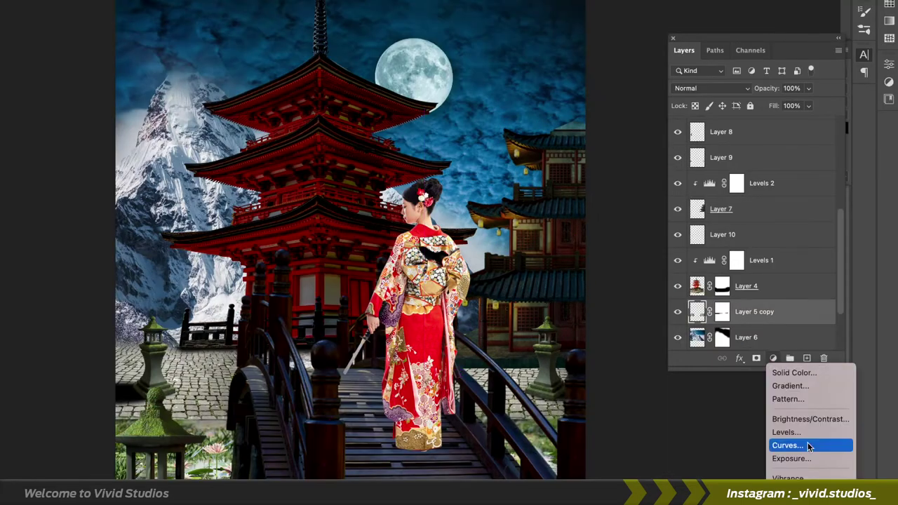
pyautogui.click(785, 431)
pyautogui.moveTo(804, 193); pyautogui.dragTo(812, 192)
# Add Exposure and colorized blue Hue/Saturation (Hue 223) adjustments, then narrow the canvas width.
pyautogui.click(773, 358)
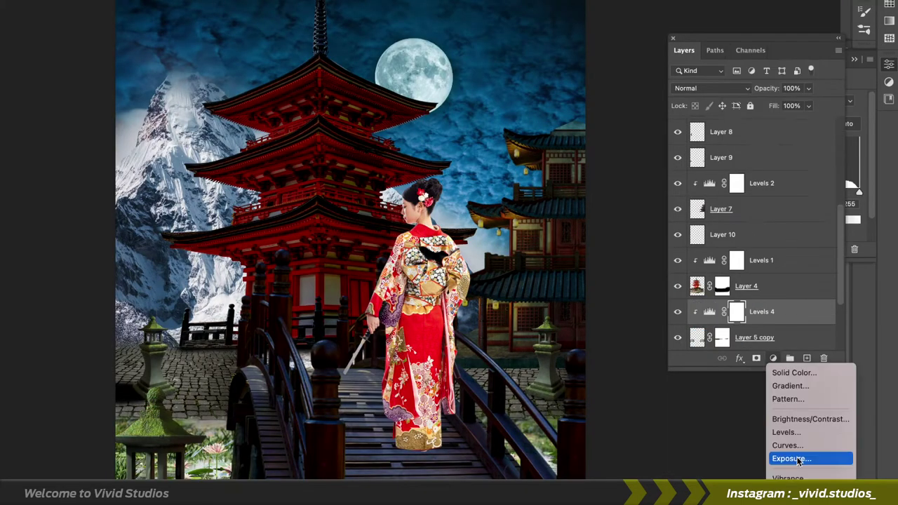
pyautogui.click(792, 460)
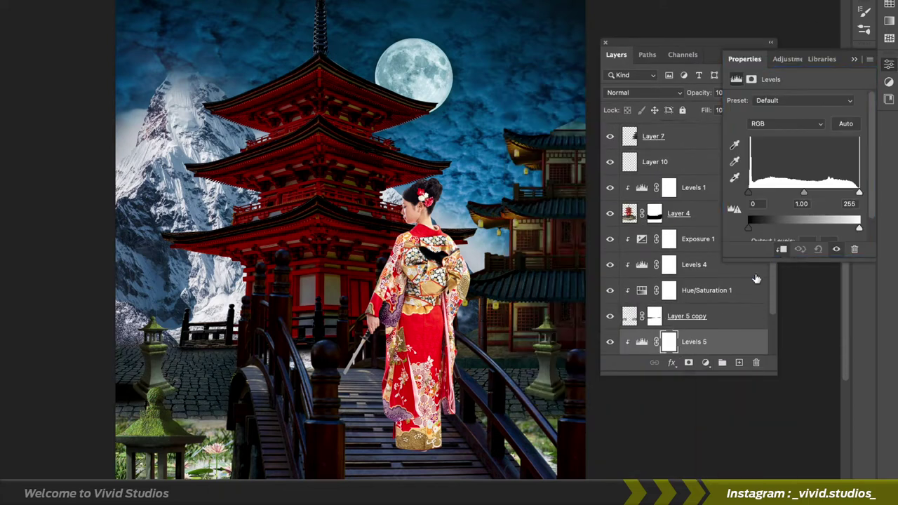
pyautogui.click(705, 362)
pyautogui.click(723, 489)
pyautogui.click(794, 212)
pyautogui.moveTo(793, 145); pyautogui.dragTo(811, 152)
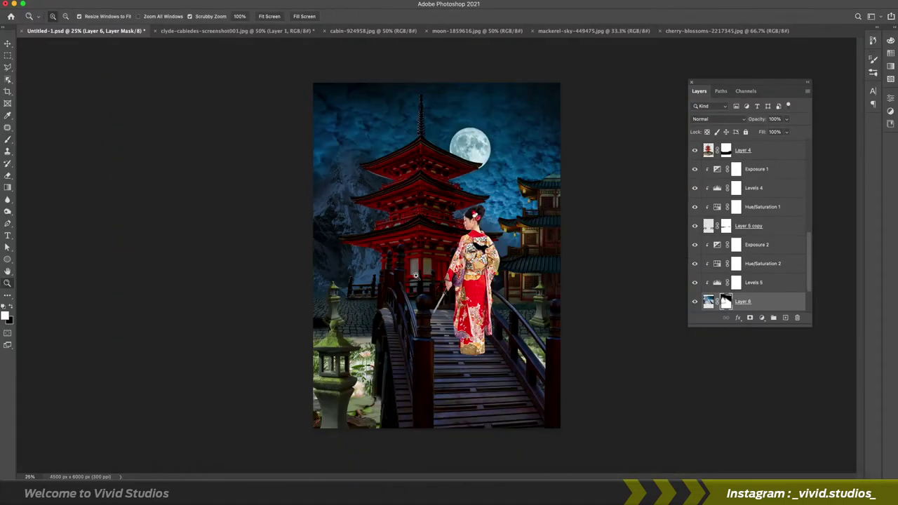
pyautogui.click(120, 68)
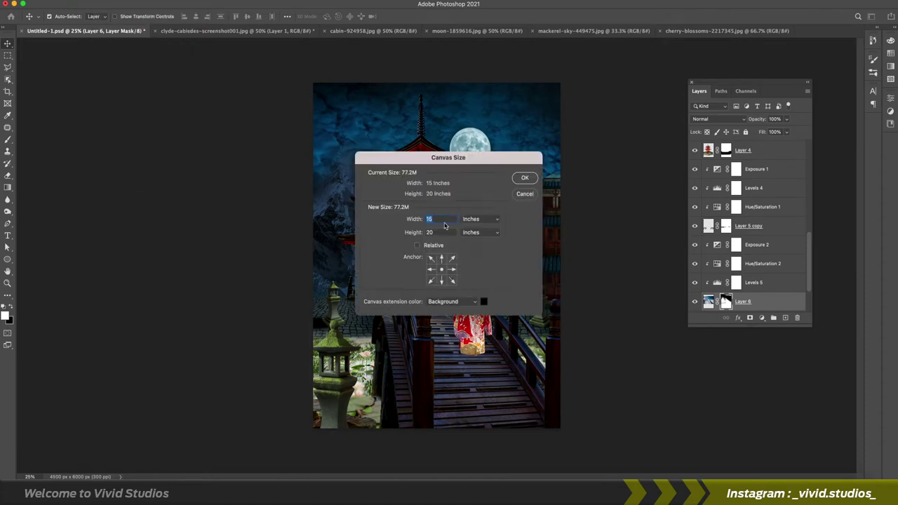
pyautogui.press('Return')
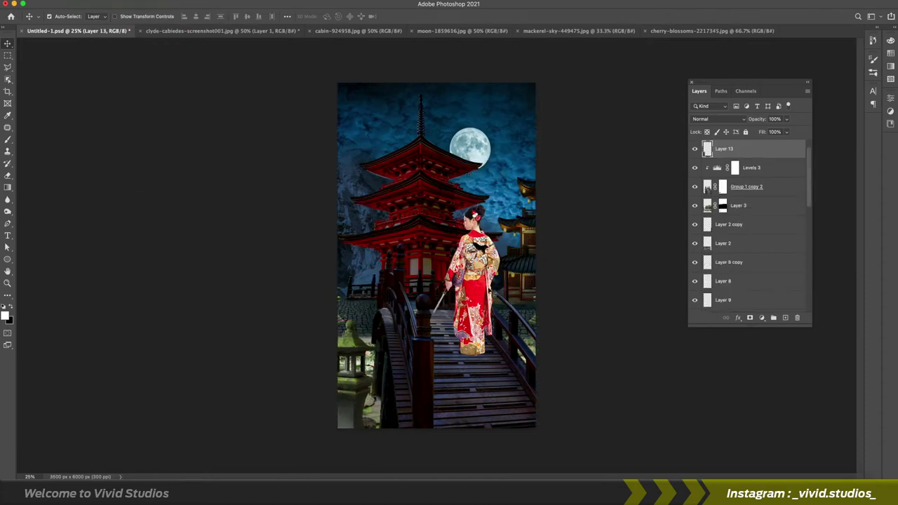
# Add a new layer above Layer 8 and a Levels adjustment clipped to the group below.
pyautogui.click(354, 298)
pyautogui.hotkey('ctrl', 'shift', 'alt', 'n')
pyautogui.press('b')
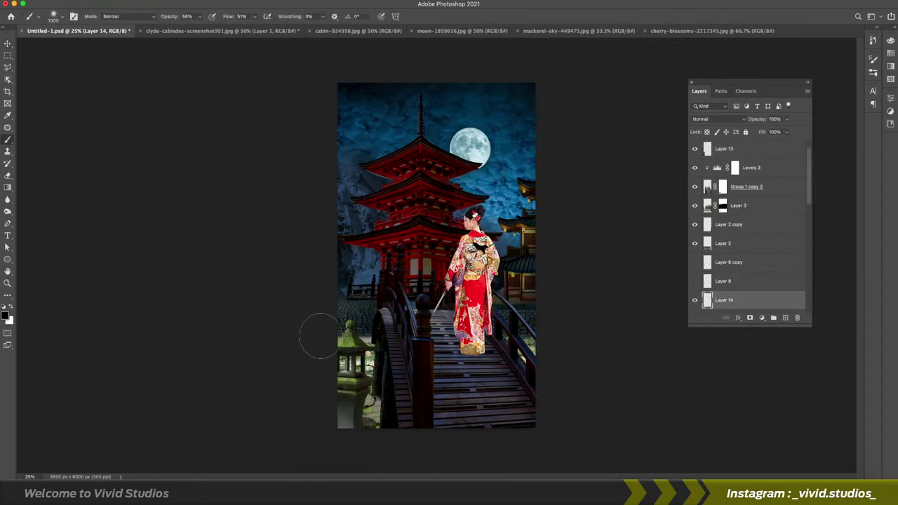
pyautogui.click(743, 206)
pyautogui.click(762, 317)
pyautogui.click(779, 372)
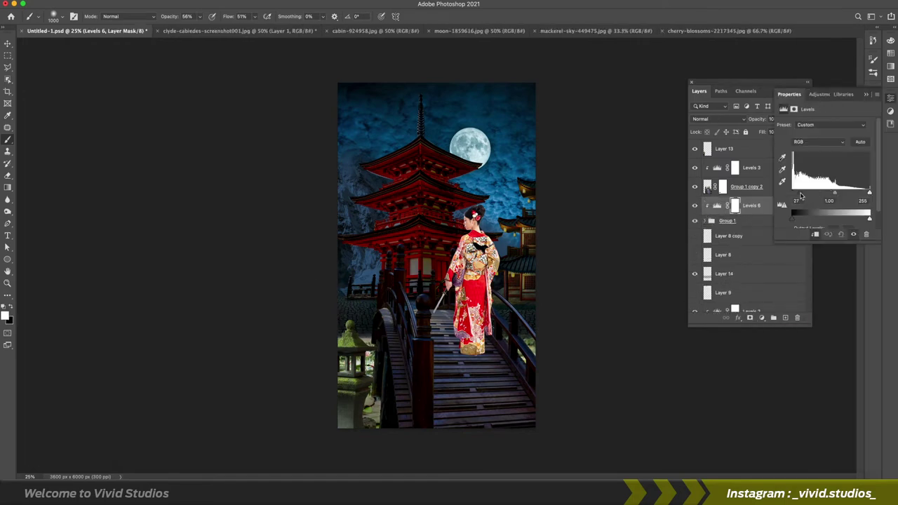
# Add clipped Exposure adjustments, setting the woman's Gamma Correction to 0.01 for a silhouette.
pyautogui.click(762, 317)
pyautogui.click(779, 378)
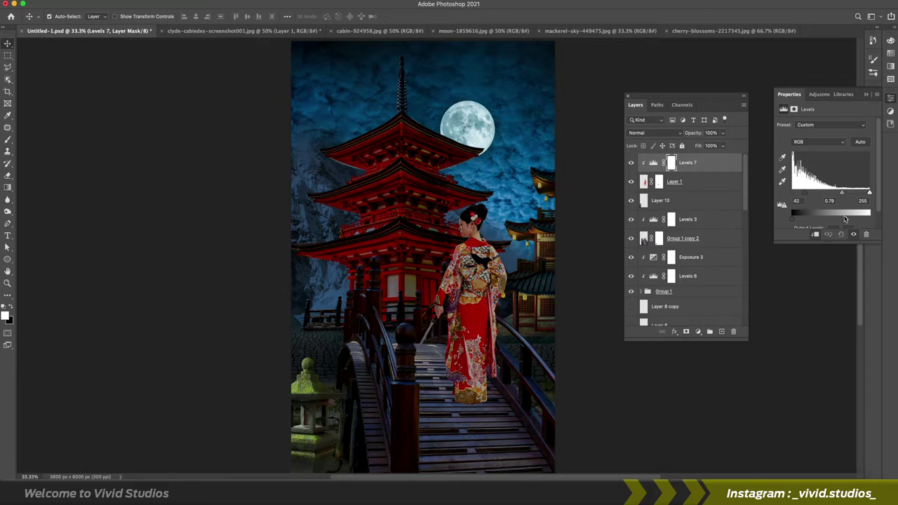
pyautogui.click(698, 331)
pyautogui.click(723, 415)
pyautogui.doubleClick(854, 172)
pyautogui.write('0.01')
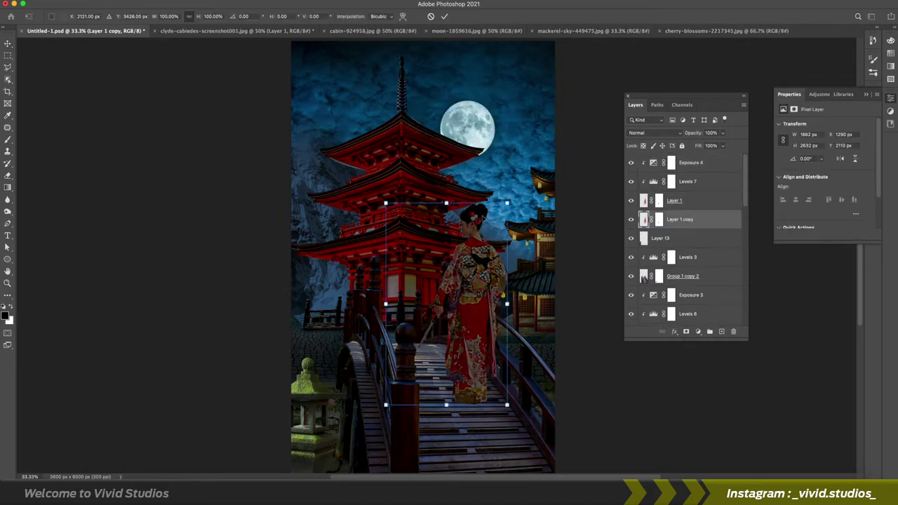
# Flip and skew the woman's duplicate across the bridge planks as a shadow.
pyautogui.scroll(-2, 482, 205)
pyautogui.moveTo(454, 204); pyautogui.dragTo(506, 447)
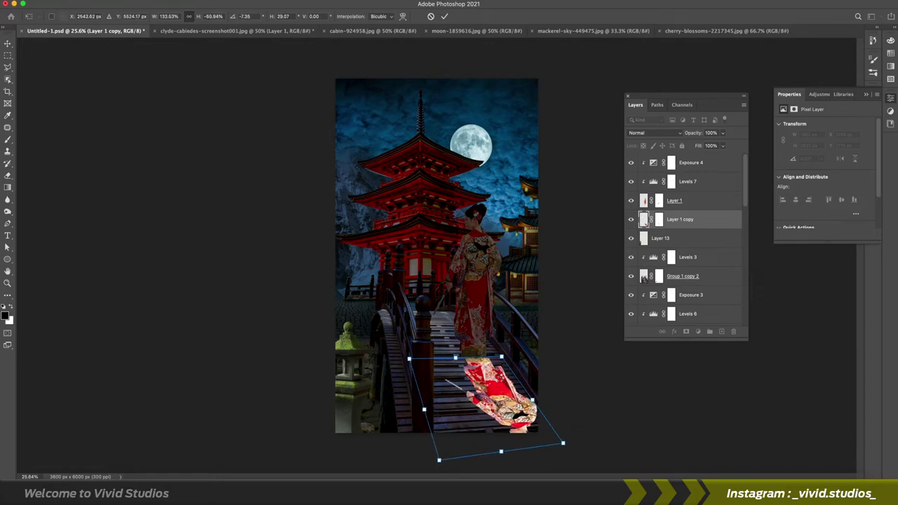
pyautogui.press('Return')
# Soften the shadow with a 24.2 px Gaussian Blur and Blend If so bright planks show through.
pyautogui.click(211, 2)
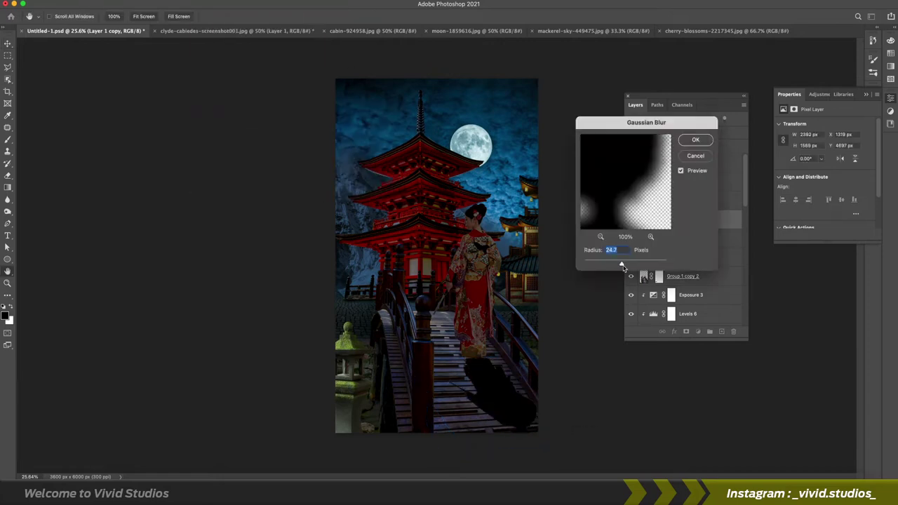
pyautogui.click(695, 140)
pyautogui.doubleClick(711, 223)
pyautogui.moveTo(676, 274); pyautogui.dragTo(687, 279)
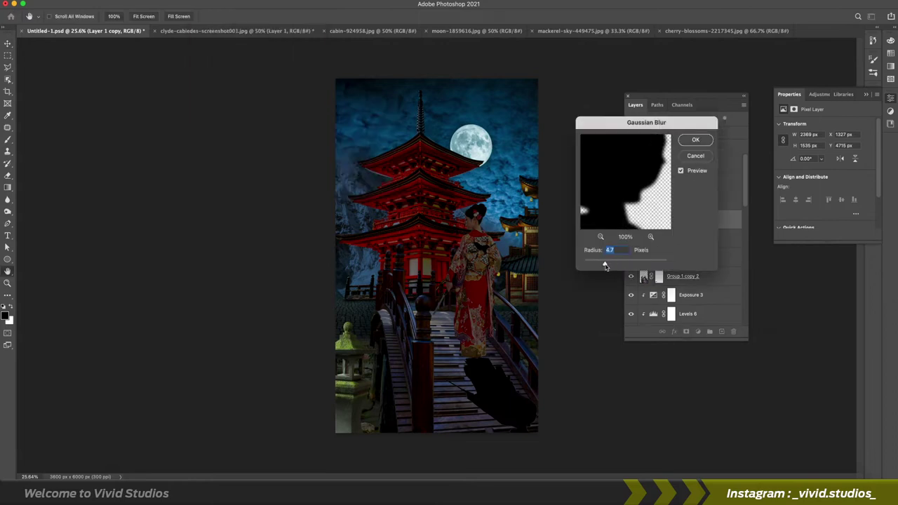
pyautogui.rightClick(710, 220)
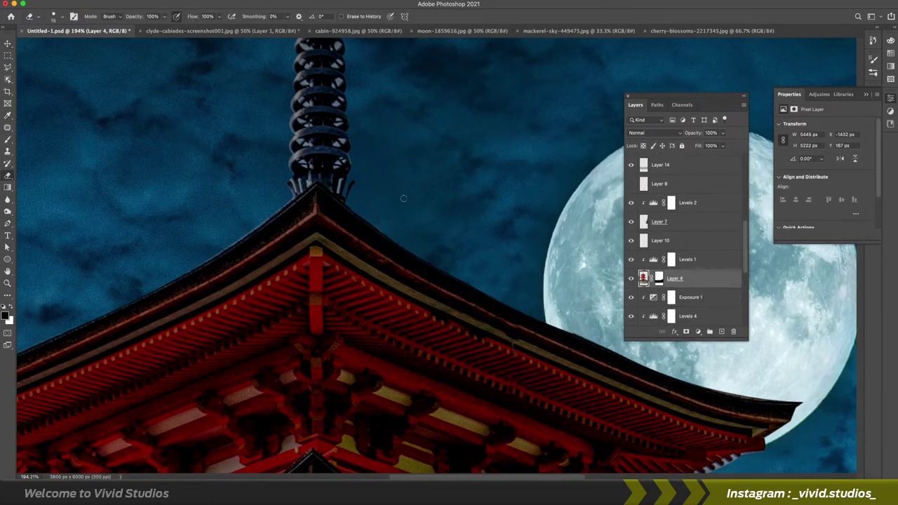
# Pan and zoom along the upper and lower pagoda spire to inspect it for leftover sky.
pyautogui.scroll(3, 404, 199)
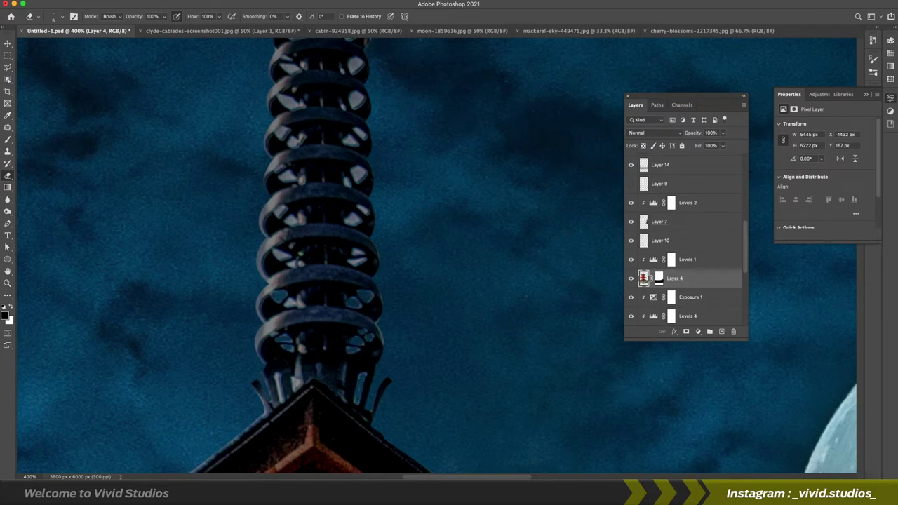
pyautogui.moveTo(355, 252); pyautogui.dragTo(375, 354)
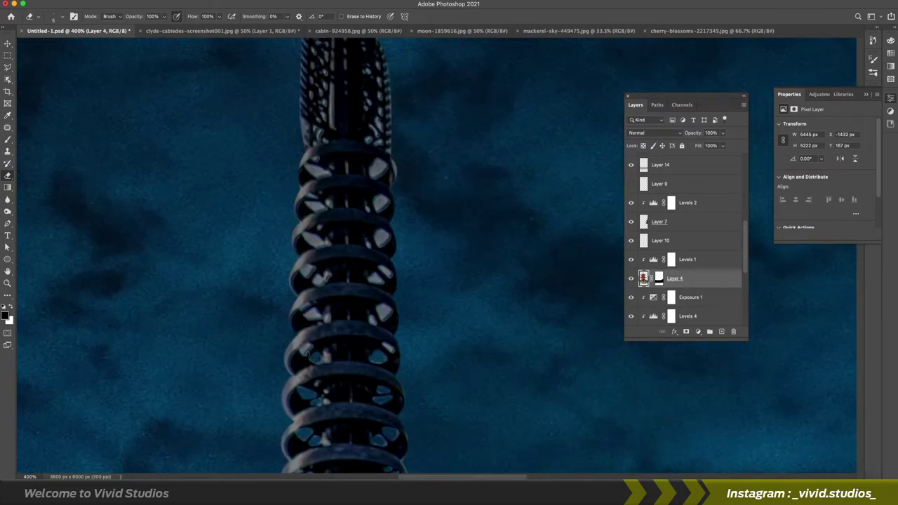
pyautogui.moveTo(373, 321); pyautogui.dragTo(372, 361)
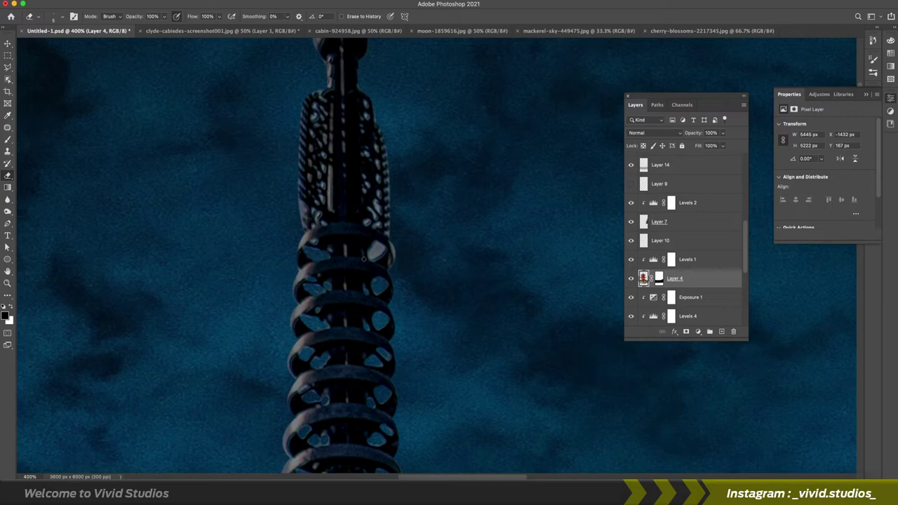
pyautogui.press('v')
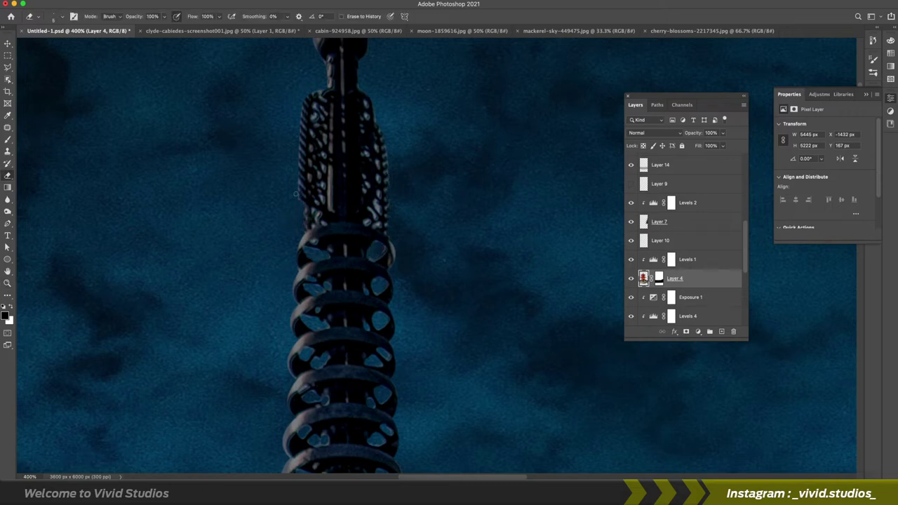
pyautogui.scroll(-5, 311, 186)
pyautogui.scroll(4, 623, 274)
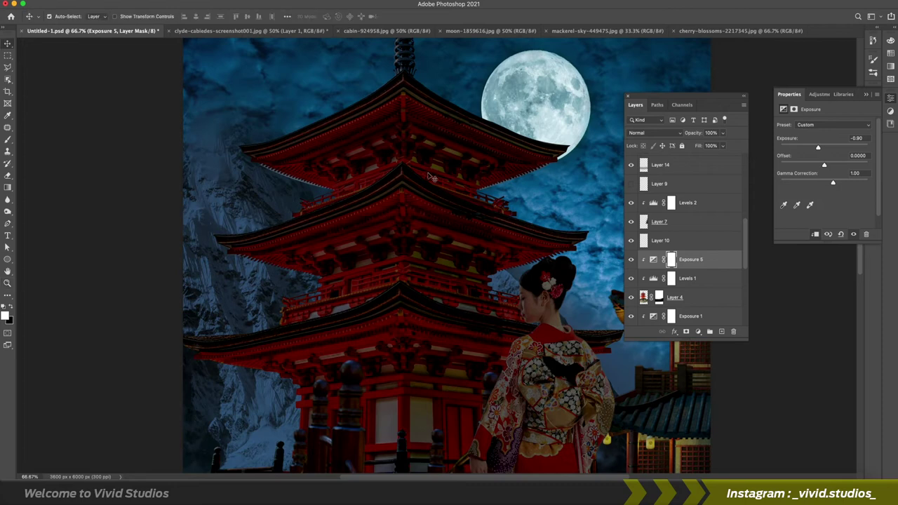
# Erase the silver sawtooth edge along the pagoda roof on the pagoda layer.
pyautogui.click(674, 296)
pyautogui.scroll(4, 247, 158)
pyautogui.press('w')
pyautogui.press('e')
pyautogui.hscroll(5, 328, 213)
pyautogui.moveTo(164, 180); pyautogui.dragTo(483, 296)
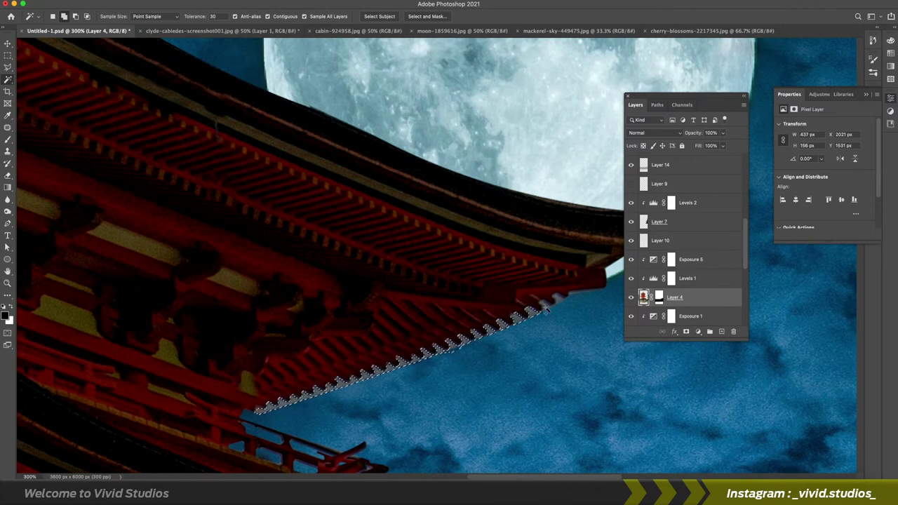
# Paint along the spire's right edge on the Levels 1 mask with a resized brush.
pyautogui.press('z')
pyautogui.scroll(-4, 339, 390)
pyautogui.rightClick(305, 315)
pyautogui.press('Escape')
pyautogui.moveTo(562, 182); pyautogui.dragTo(305, 178)
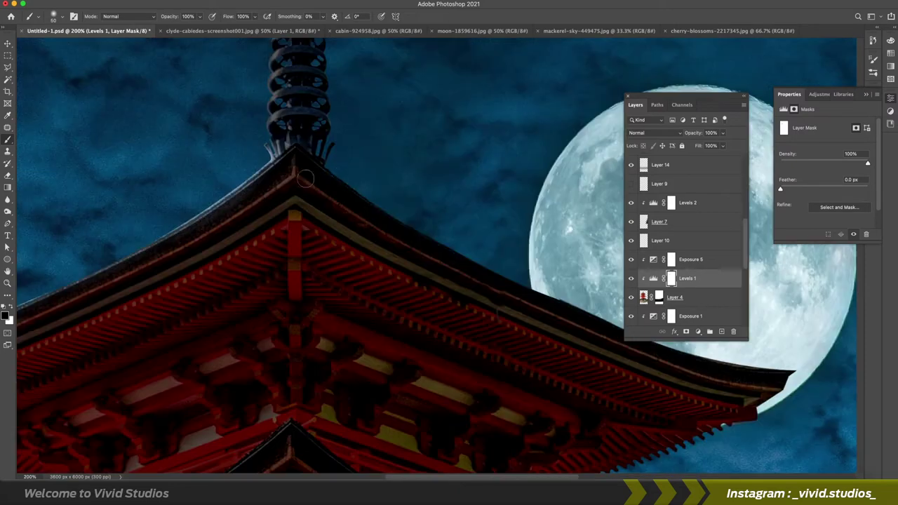
pyautogui.moveTo(603, 316); pyautogui.dragTo(379, 272)
pyautogui.moveTo(58, 75); pyautogui.dragTo(268, 317)
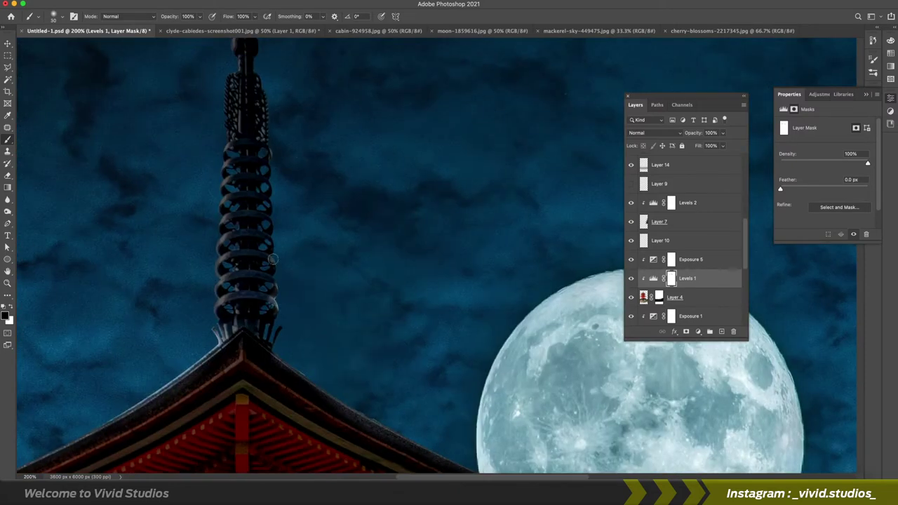
pyautogui.press(']')
pyautogui.press(']')
pyautogui.press(']')
pyautogui.moveTo(270, 83); pyautogui.dragTo(280, 229)
# Scroll the view down along the spire base and roof edges against the sky.
pyautogui.scroll(5, 212, 181)
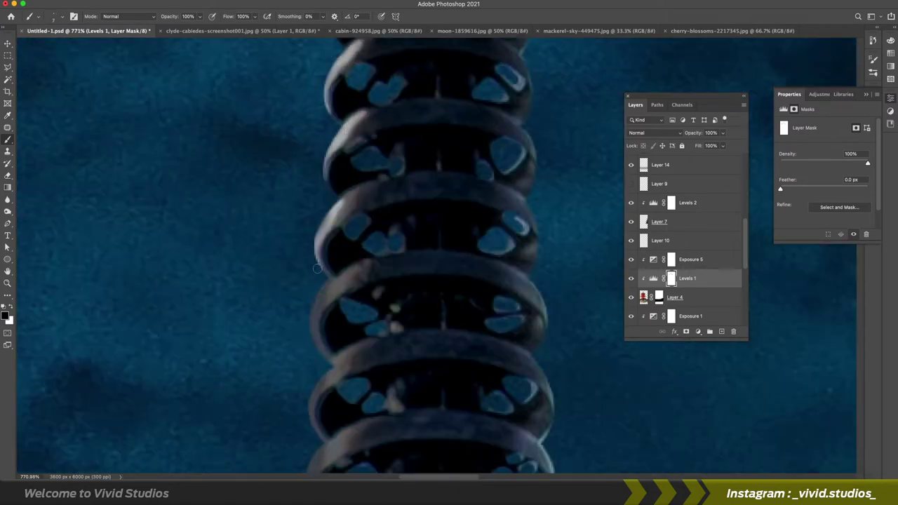
pyautogui.moveTo(317, 268); pyautogui.dragTo(333, 161)
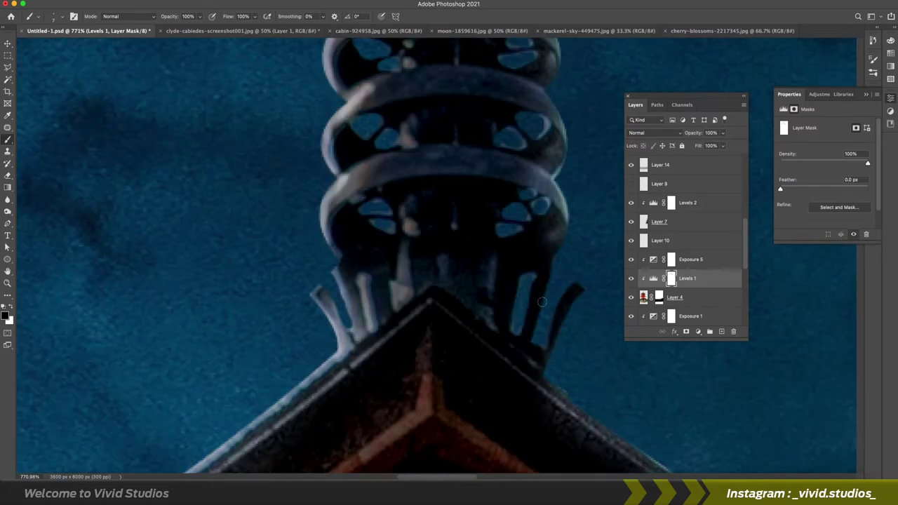
pyautogui.scroll(-2, 551, 395)
pyautogui.scroll(-2, 429, 249)
pyautogui.scroll(-1, 428, 248)
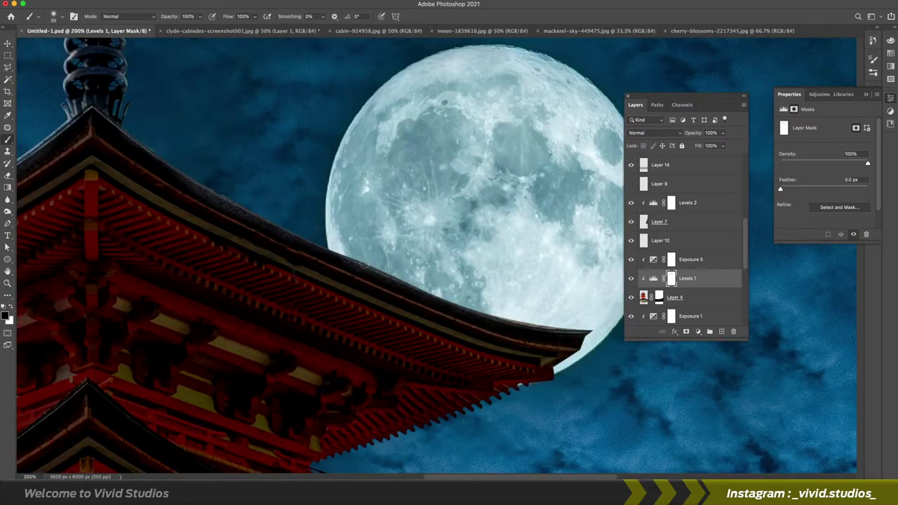
pyautogui.scroll(-1, 455, 310)
pyautogui.scroll(-2, 455, 309)
pyautogui.hscroll(3, 455, 310)
pyautogui.scroll(-4, 454, 309)
pyautogui.scroll(-5, 457, 442)
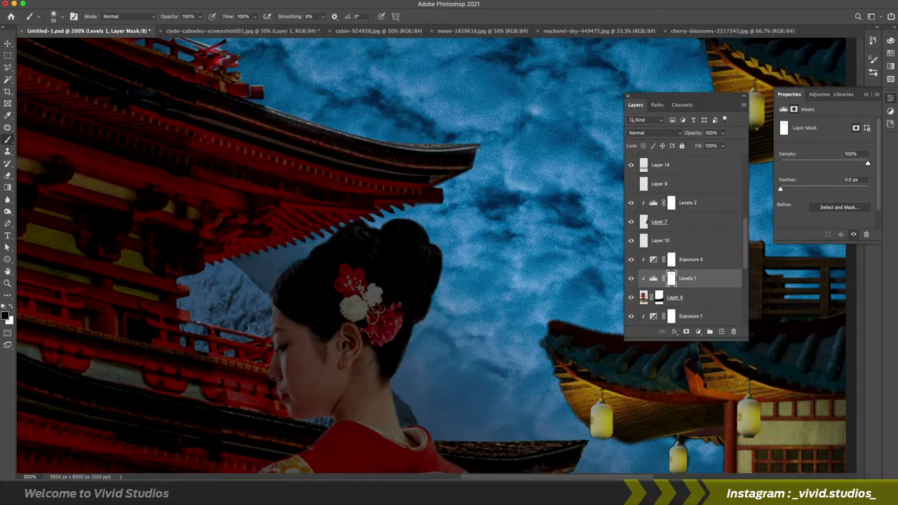
pyautogui.hscroll(5, 456, 442)
pyautogui.hscroll(-10, 385, 254)
pyautogui.scroll(5, 386, 254)
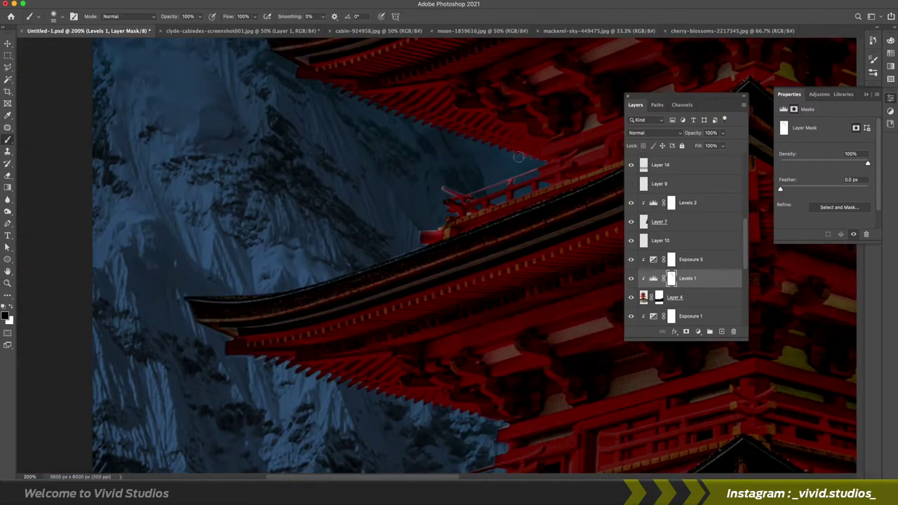
pyautogui.scroll(-3, 413, 191)
# Zoom out to the whole image, then back in on the pagoda and woman.
pyautogui.press('z')
pyautogui.keyDown('alt'); pyautogui.click(344, 313); pyautogui.keyUp('alt')
pyautogui.keyDown('alt'); pyautogui.click(344, 313); pyautogui.keyUp('alt')
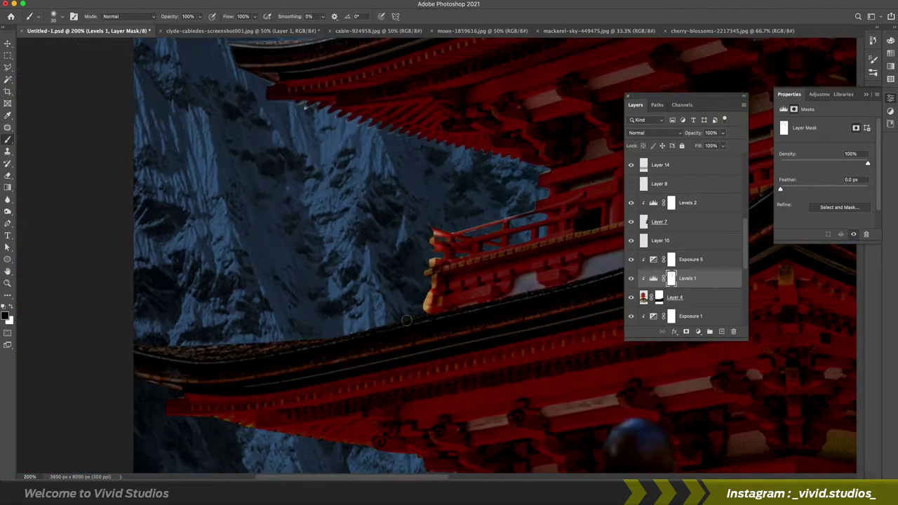
pyautogui.keyDown('alt'); pyautogui.click(345, 313); pyautogui.keyUp('alt')
pyautogui.click(344, 313)
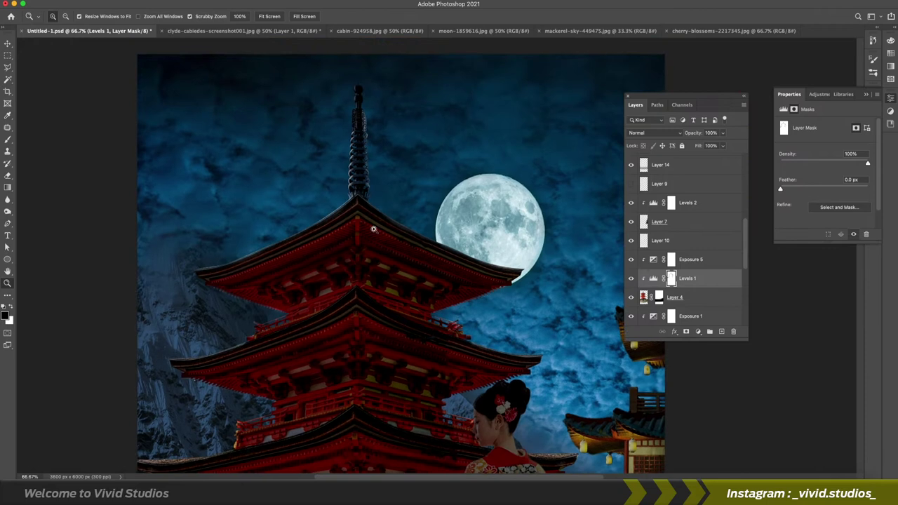
# Zoom in on the pagoda and woman and scan the bridge around her.
pyautogui.click(371, 239)
pyautogui.keyDown('alt'); pyautogui.click(390, 285); pyautogui.keyUp('alt')
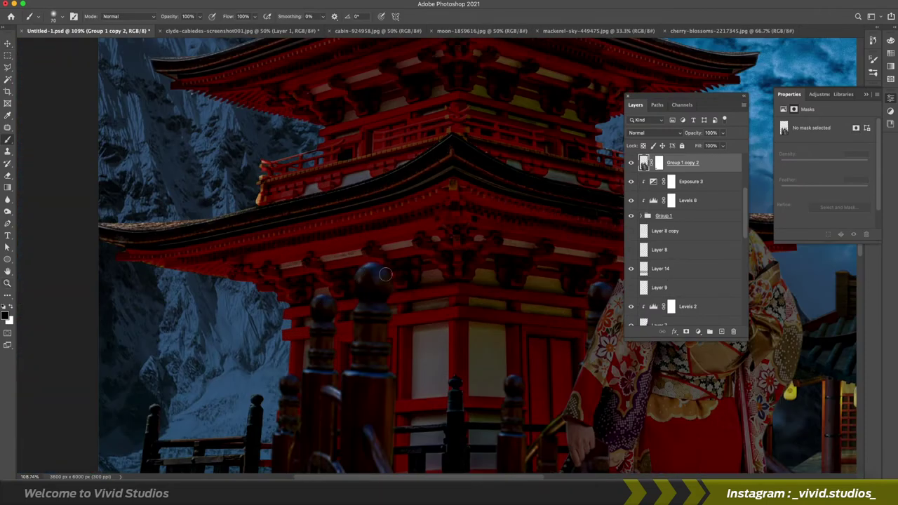
pyautogui.scroll(-5, 384, 305)
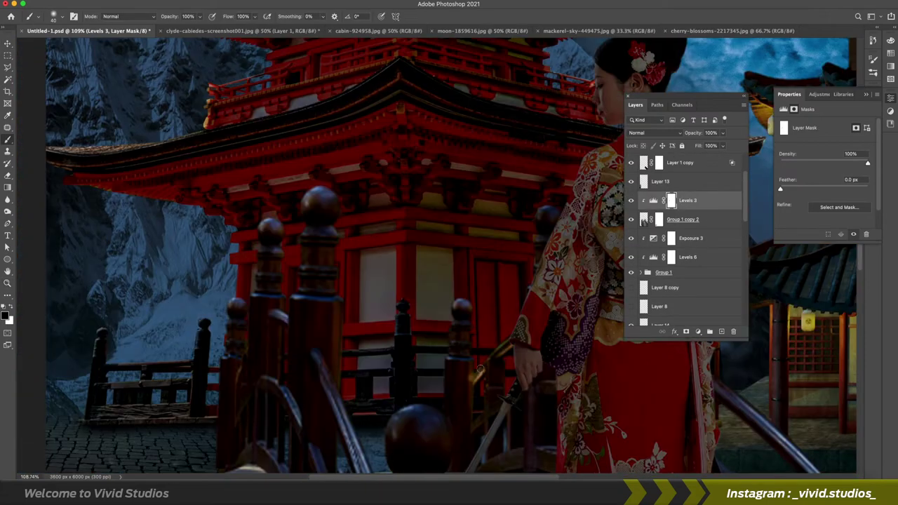
pyautogui.scroll(-3, 355, 292)
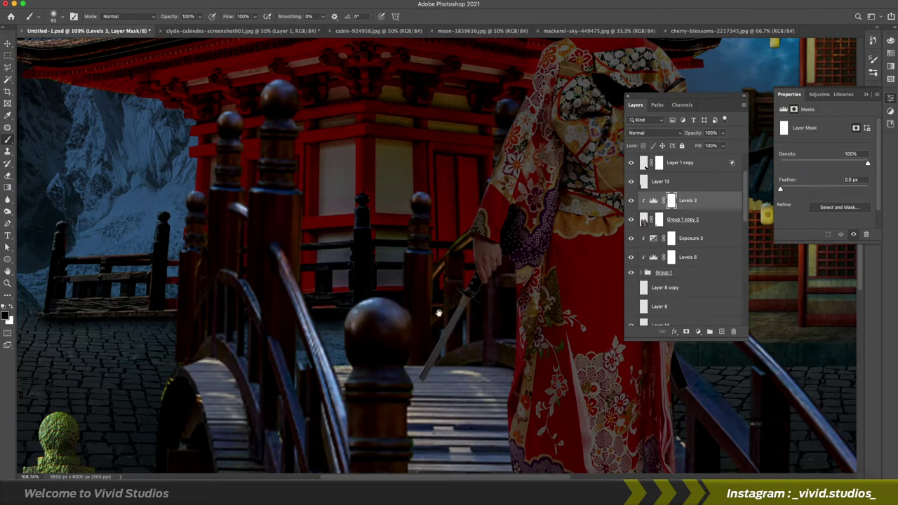
pyautogui.hscroll(3, 294, 310)
pyautogui.scroll(2, 194, 308)
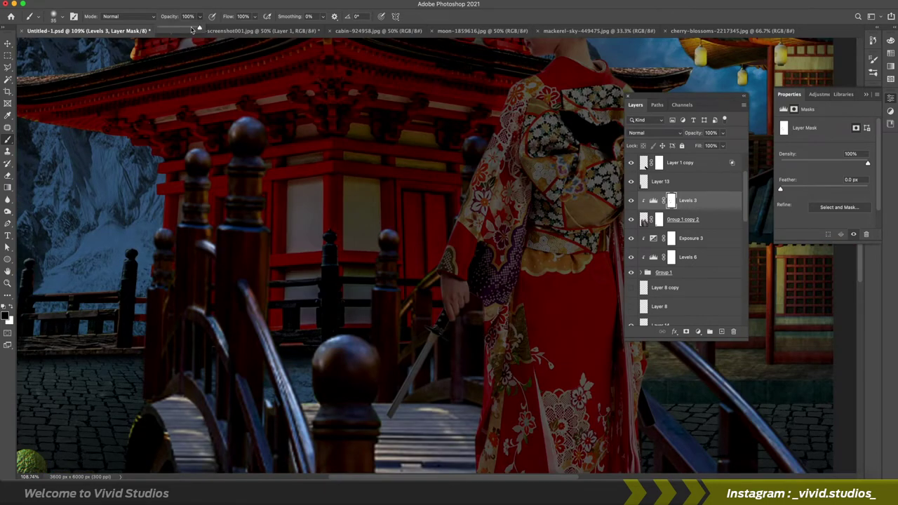
pyautogui.scroll(-5, 316, 302)
pyautogui.scroll(-5, 365, 211)
pyautogui.scroll(-5, 522, 310)
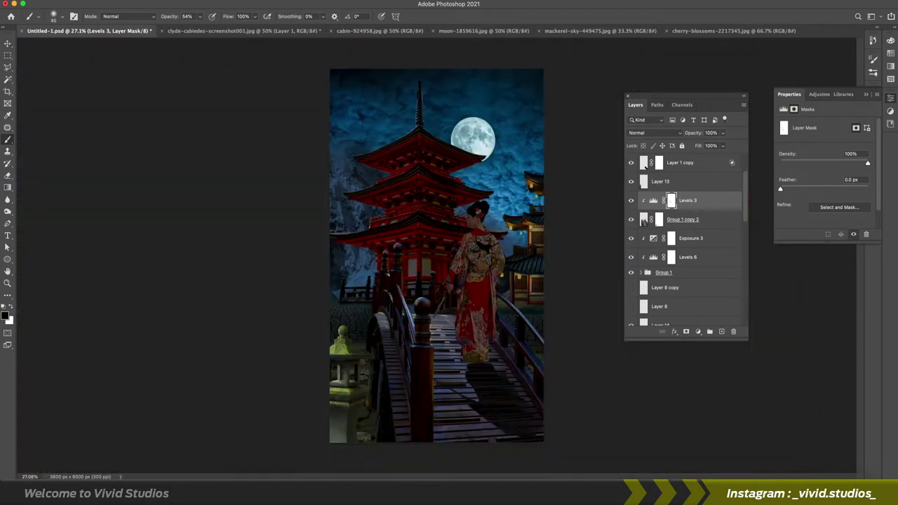
pyautogui.scroll(-3, 522, 311)
pyautogui.scroll(5, 523, 310)
pyautogui.scroll(3, 484, 295)
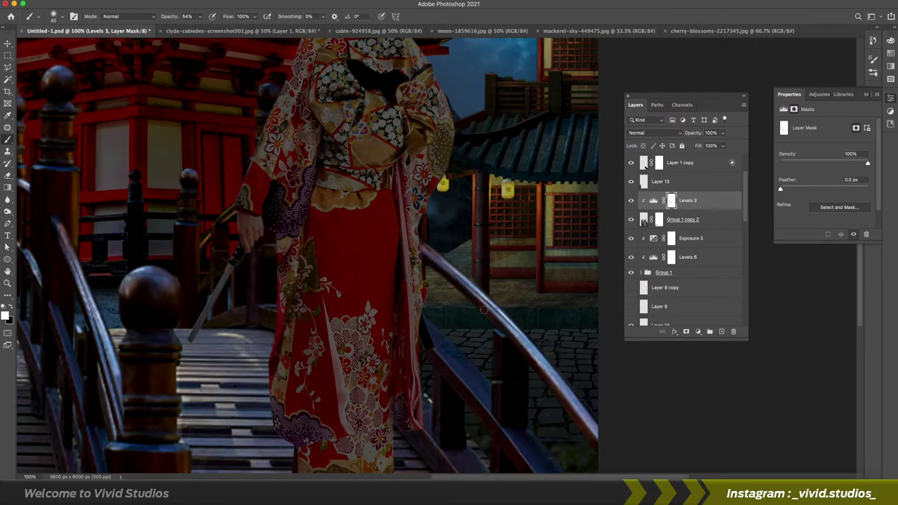
# Pan across the bridge railing and zoom out to view the whole composition.
pyautogui.scroll(-3, 421, 309)
pyautogui.hscroll(2, 421, 309)
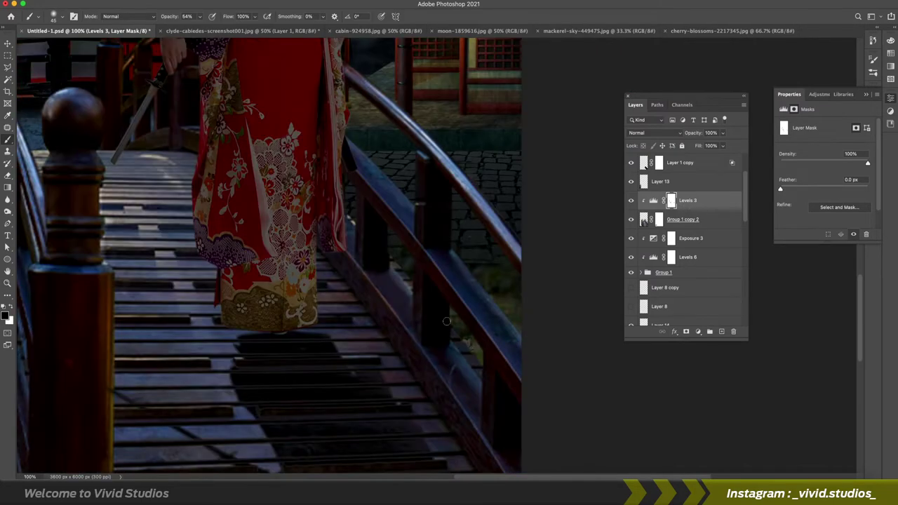
pyautogui.scroll(3, 396, 265)
pyautogui.hscroll(-2, 416, 340)
pyautogui.press('z')
pyautogui.scroll(-3, 299, 242)
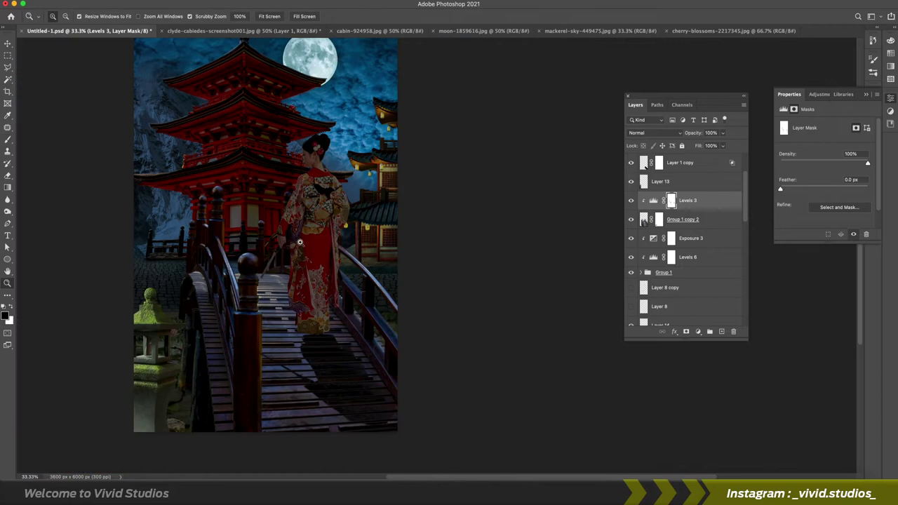
# Move Layer 6 so the mountain fills the left edge, then select the Levels 5 mask.
pyautogui.moveTo(531, 194); pyautogui.dragTo(210, 188)
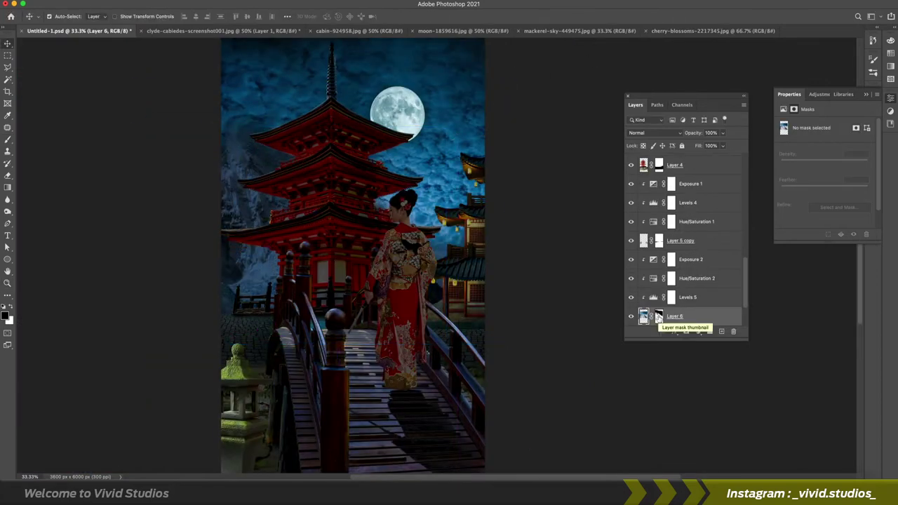
pyautogui.press('b')
pyautogui.hotkey('alt', ']')
pyautogui.hotkey('alt', ']')
pyautogui.hotkey('alt', ']')
pyautogui.hotkey('alt', '[')
pyautogui.hotkey('alt', '[')
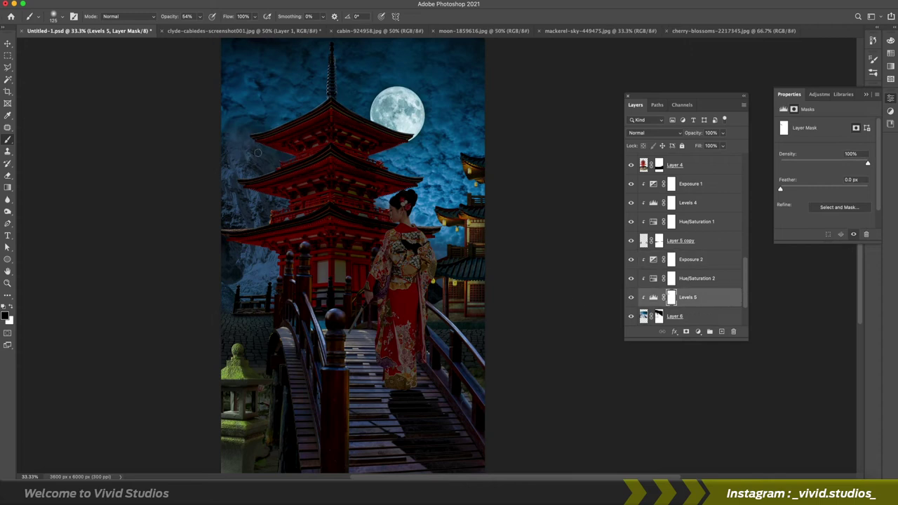
# Set the brush to 100% opacity and enlarge it for broader strokes on the mask.
pyautogui.hotkey('alt', ']')
pyautogui.hotkey('alt', ']')
pyautogui.press('0')
pyautogui.hotkey('alt', '[')
pyautogui.hotkey('alt', '[')
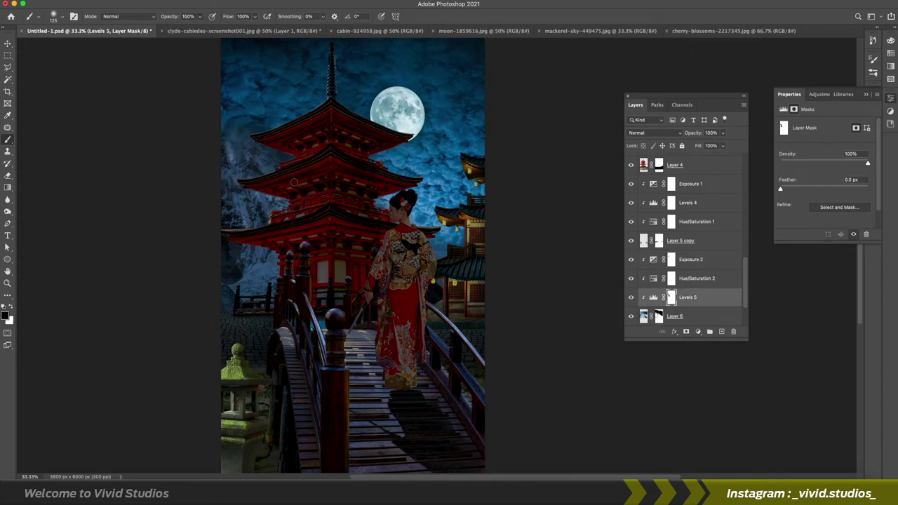
pyautogui.moveTo(329, 244); pyautogui.dragTo(320, 232)
pyautogui.scroll(2, 381, 181)
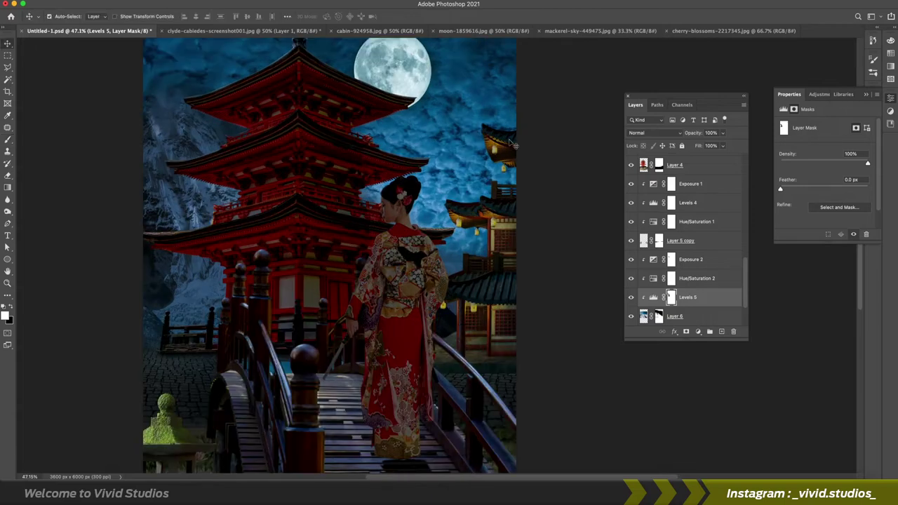
pyautogui.press(']')
pyautogui.press(']')
pyautogui.press(']')
pyautogui.hotkey('alt', ']')
pyautogui.hotkey('alt', ']')
pyautogui.hotkey('alt', ']')
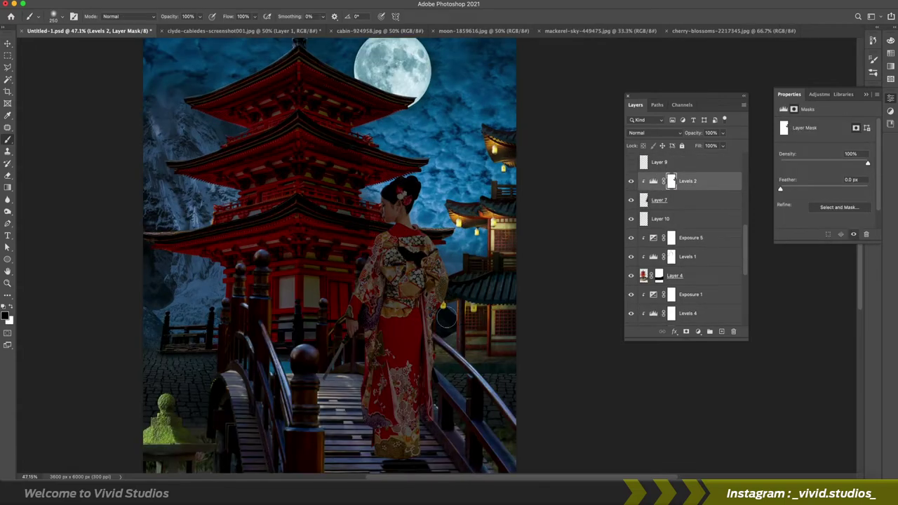
# Cut the first balcony railing gap out of Layer 7 with the Polygonal Lasso.
pyautogui.hotkey('alt', '[')
pyautogui.scroll(10, 491, 309)
pyautogui.press('l')
pyautogui.click(355, 267)
pyautogui.click(392, 267)
pyautogui.doubleClick(356, 299)
pyautogui.doubleClick(407, 298)
pyautogui.press('Delete')
# Clear the remaining railing gaps, including the lower one, then deselect.
pyautogui.click(457, 266)
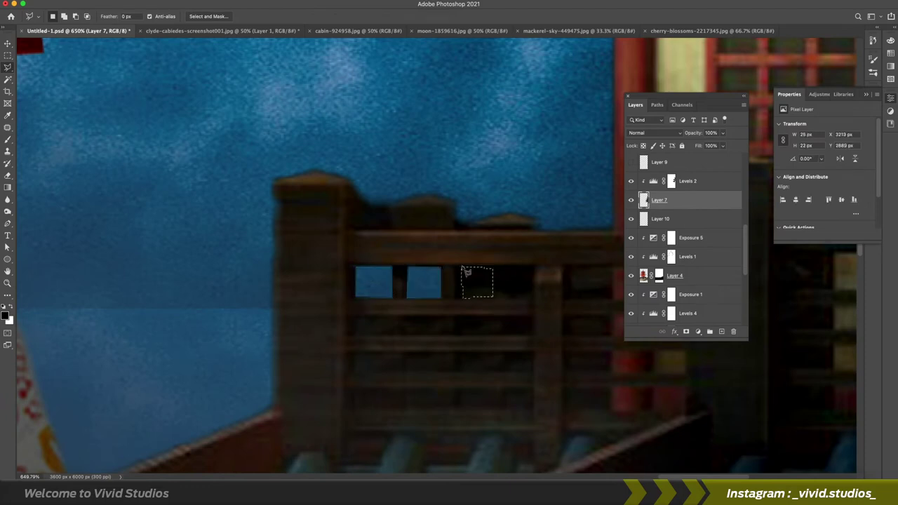
pyautogui.press('Delete')
pyautogui.click(567, 267)
pyautogui.click(570, 265)
pyautogui.press('Delete')
pyautogui.scroll(-1, 547, 326)
pyautogui.click(370, 319)
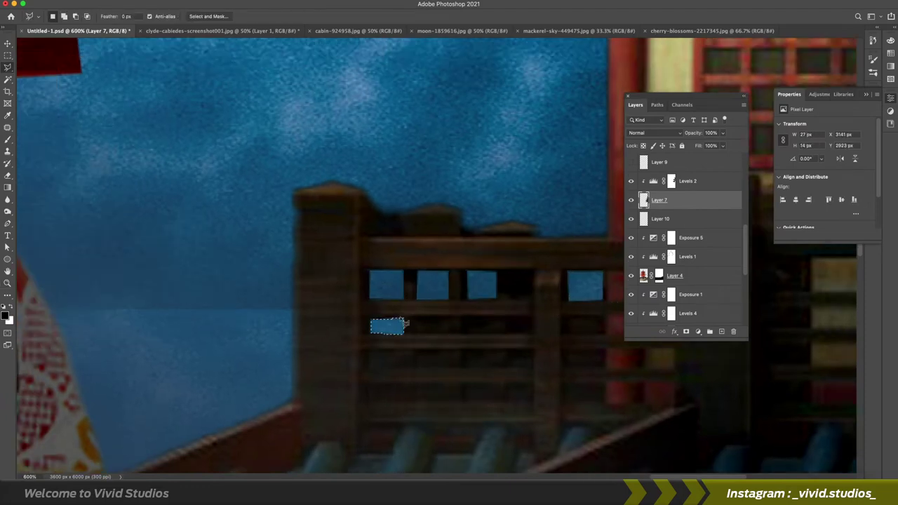
pyautogui.press('Delete')
pyautogui.scroll(-2, 421, 316)
pyautogui.hscroll(1, 421, 316)
pyautogui.click(341, 303)
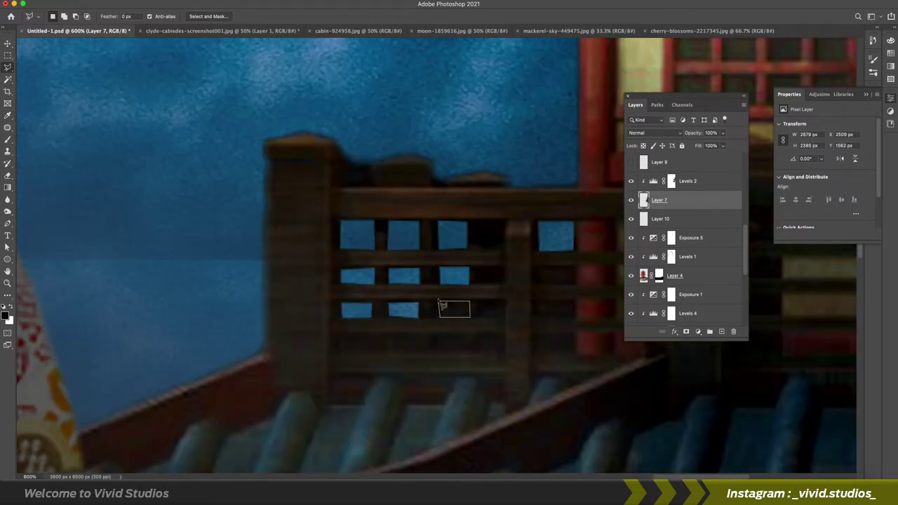
pyautogui.hotkey('ctrl', 'd')
pyautogui.scroll(1, 477, 275)
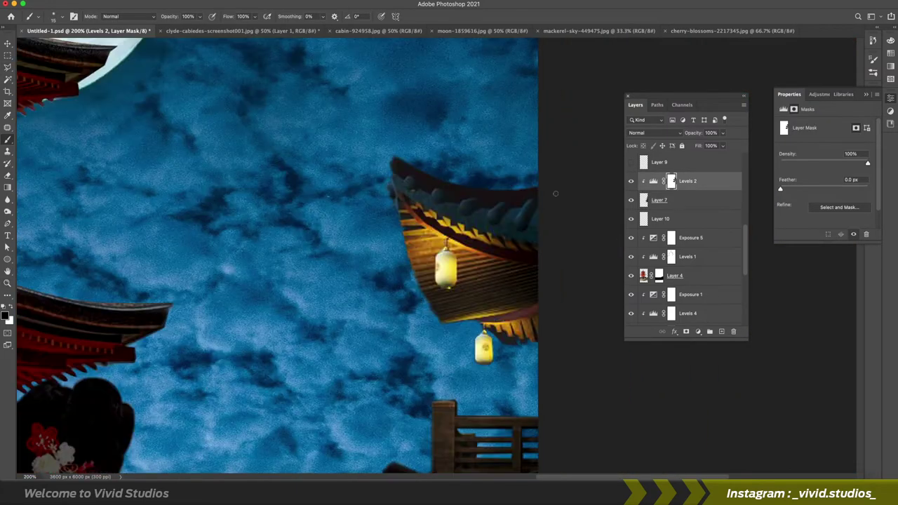
# Add a Brightness/Contrast adjustment at 84 with an inverted mask, placed above Levels 2.
pyautogui.click(698, 331)
pyautogui.click(710, 373)
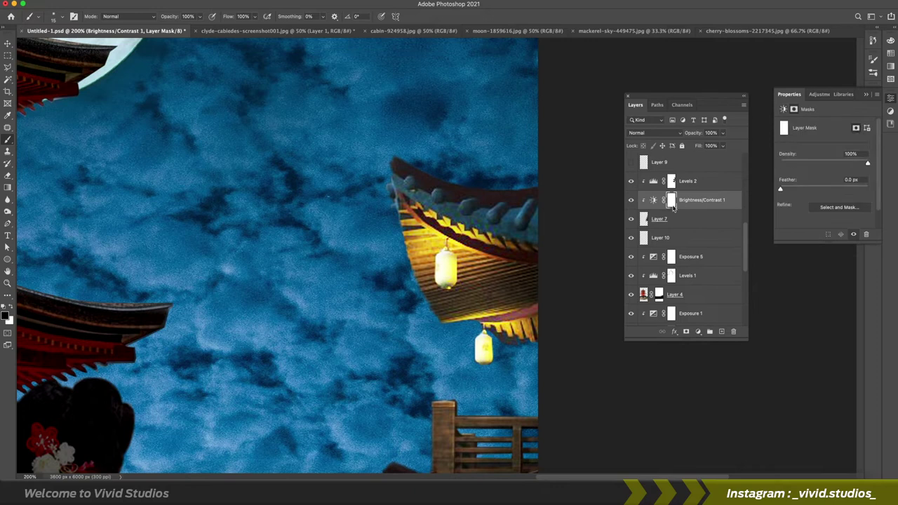
pyautogui.hotkey('ctrl', 'i')
pyautogui.moveTo(672, 205); pyautogui.dragTo(672, 183)
# Paint the glow onto the pavilion's lanterns and roof undersides, then zoom out.
pyautogui.moveTo(519, 223); pyautogui.dragTo(449, 281)
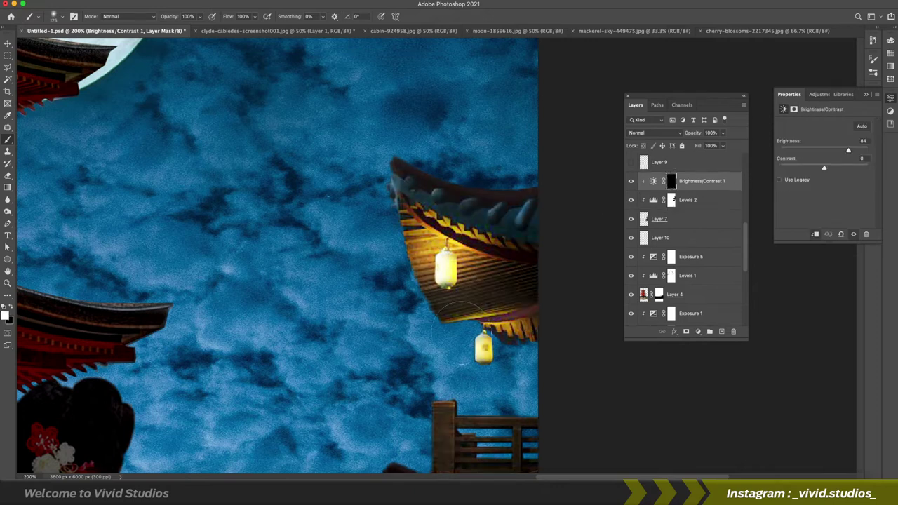
pyautogui.moveTo(488, 404); pyautogui.dragTo(456, 284)
pyautogui.moveTo(223, 382); pyautogui.dragTo(288, 396)
pyautogui.scroll(-5, 358, 239)
pyautogui.moveTo(337, 231)
pyautogui.mouseDown()
pyautogui.moveTo(281, 287)
pyautogui.moveTo(449, 281)
pyautogui.mouseUp()
pyautogui.moveTo(407, 239); pyautogui.dragTo(470, 309)
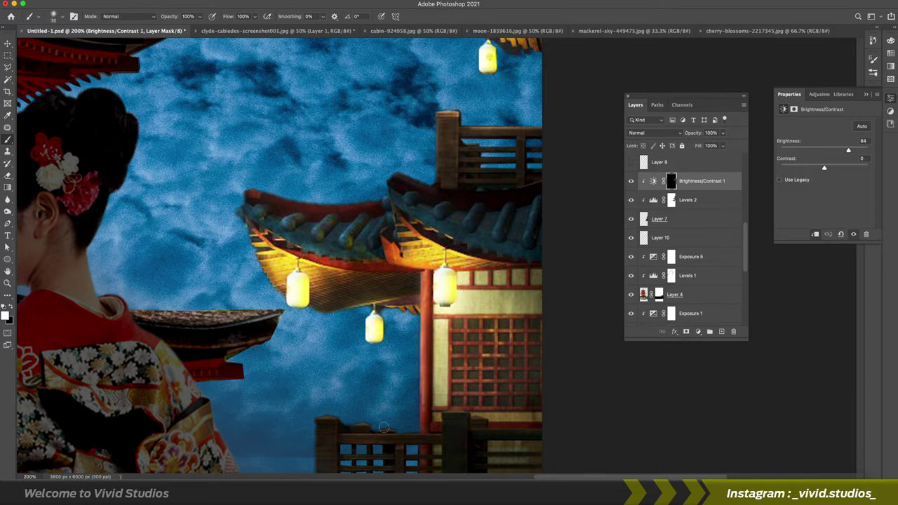
pyautogui.scroll(-2, 327, 363)
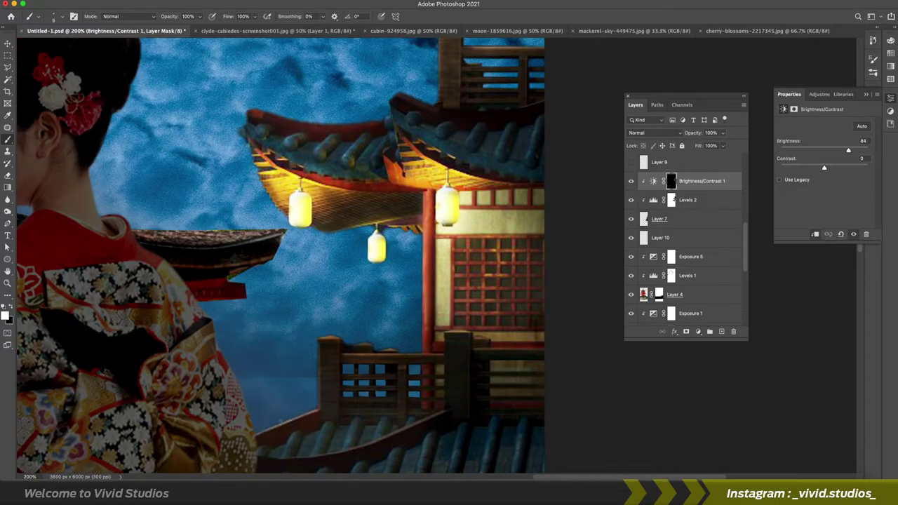
pyautogui.moveTo(378, 270); pyautogui.dragTo(393, 346)
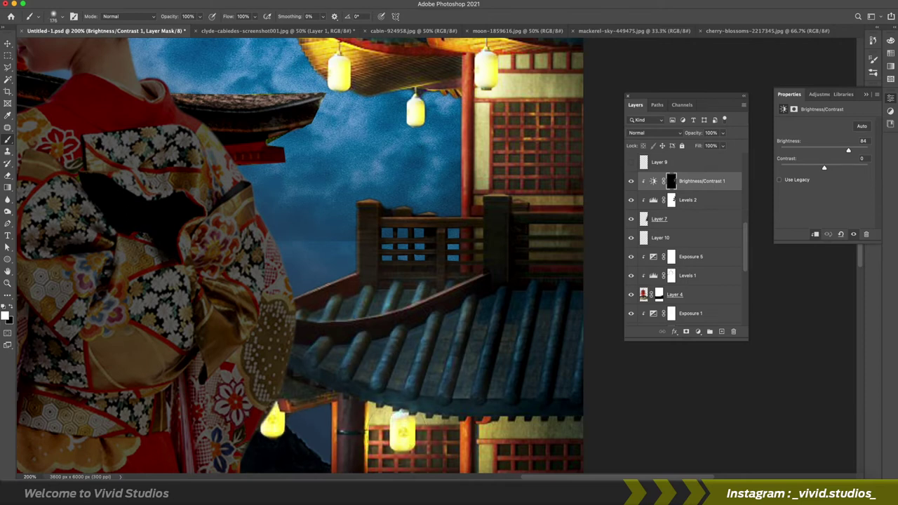
pyautogui.scroll(-3, 304, 388)
pyautogui.scroll(-3, 304, 388)
pyautogui.press('z')
pyautogui.hotkey('ctrl', '-')
pyautogui.hotkey('ctrl', '-')
pyautogui.hotkey('ctrl', '-')
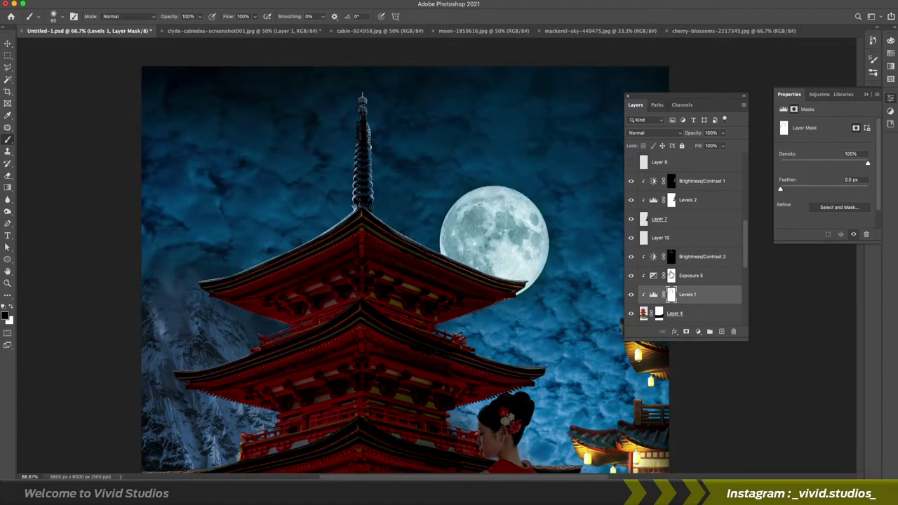
# Pan along the pagoda roof, hide the red mask overlay and zoom out.
pyautogui.moveTo(474, 252); pyautogui.dragTo(460, 199)
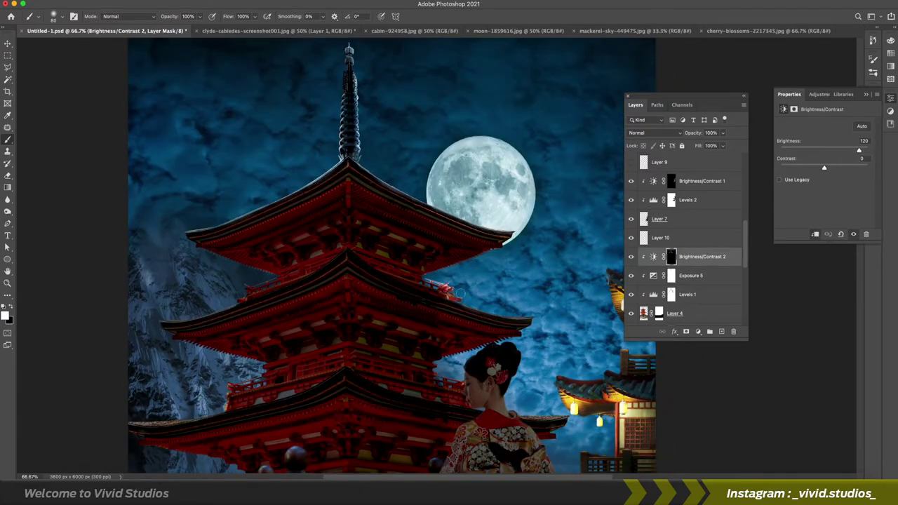
pyautogui.scroll(3, 350, 242)
pyautogui.scroll(3, 351, 242)
pyautogui.moveTo(343, 245); pyautogui.dragTo(493, 269)
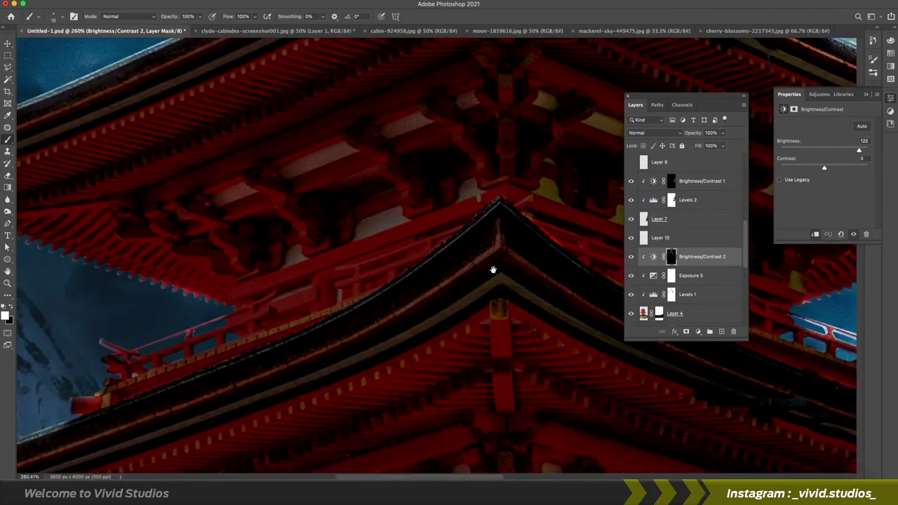
pyautogui.press('\\')
pyautogui.press('z')
pyautogui.scroll(-3, 411, 260)
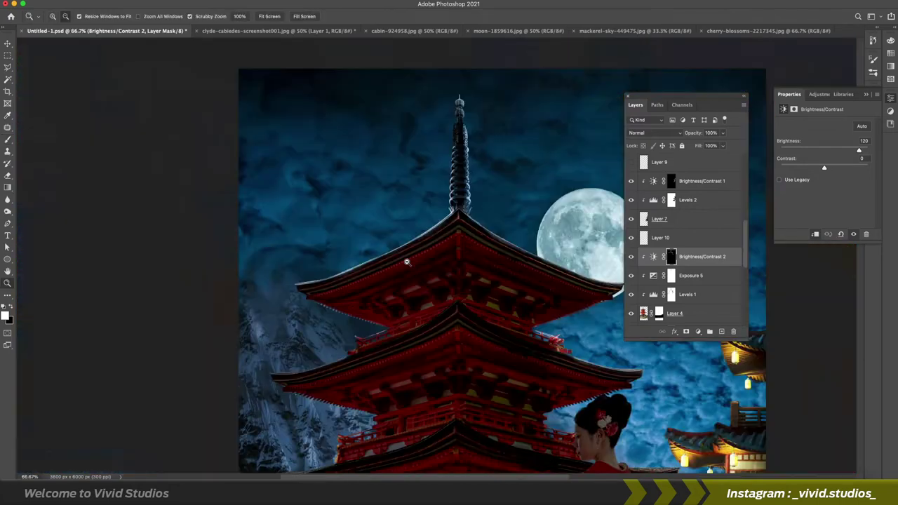
pyautogui.scroll(1, 317, 375)
pyautogui.press('b')
pyautogui.scroll(-3, 317, 304)
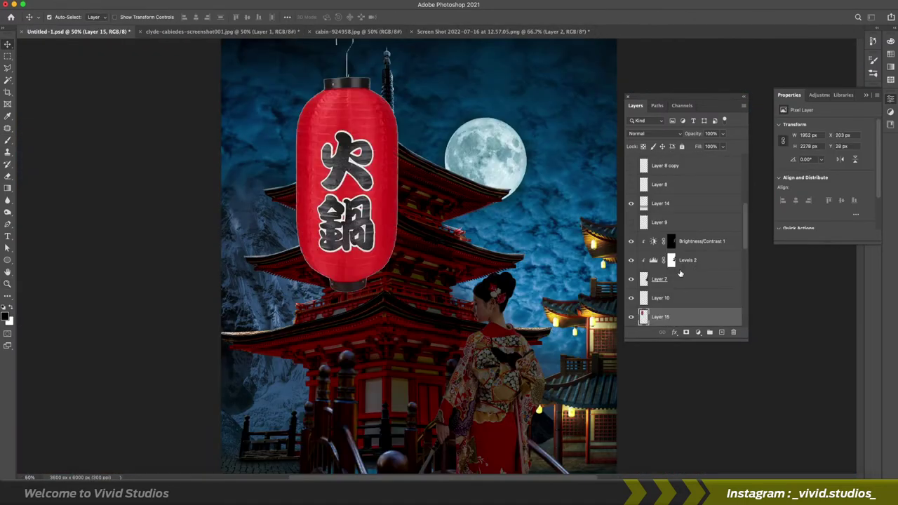
# Scale the lantern down to a small size and add a layer mask to it.
pyautogui.press('e')
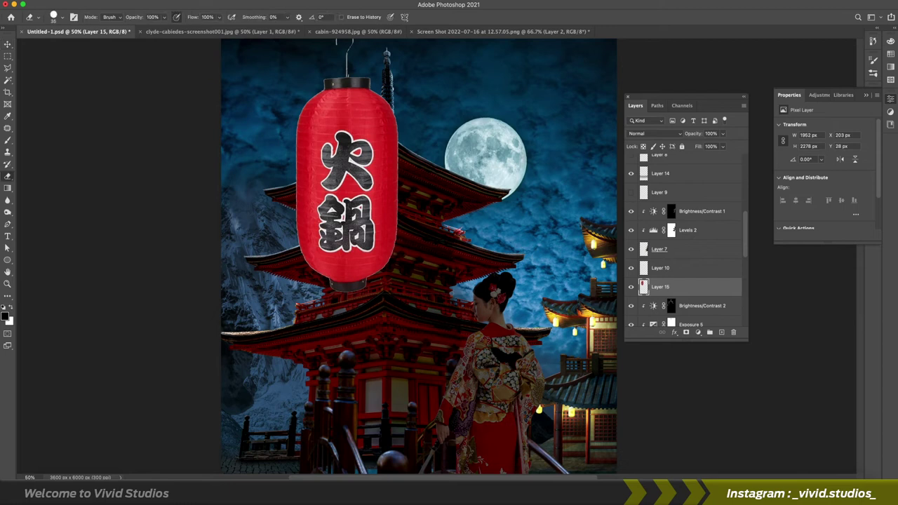
pyautogui.hotkey('ctrl', 't')
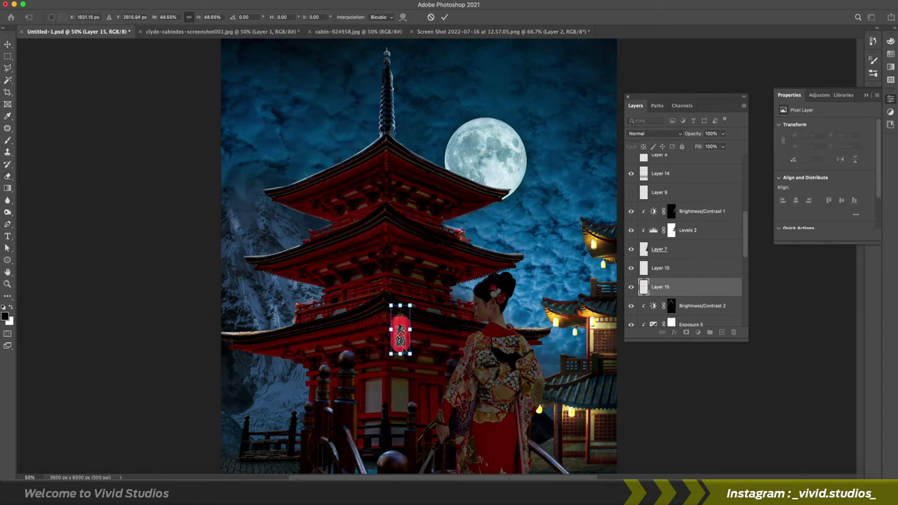
pyautogui.press('Return')
pyautogui.press('z')
pyautogui.click(387, 144)
pyautogui.click(387, 144)
# Tilt the lantern slightly to match the roof under the top tier and apply the transform.
pyautogui.press('b')
pyautogui.rightClick(371, 204)
pyautogui.press('Escape')
pyautogui.hotkey('ctrl', '0')
pyautogui.hotkey('ctrl', '1')
pyautogui.hotkey('ctrl', 't')
pyautogui.moveTo(432, 255); pyautogui.dragTo(429, 257)
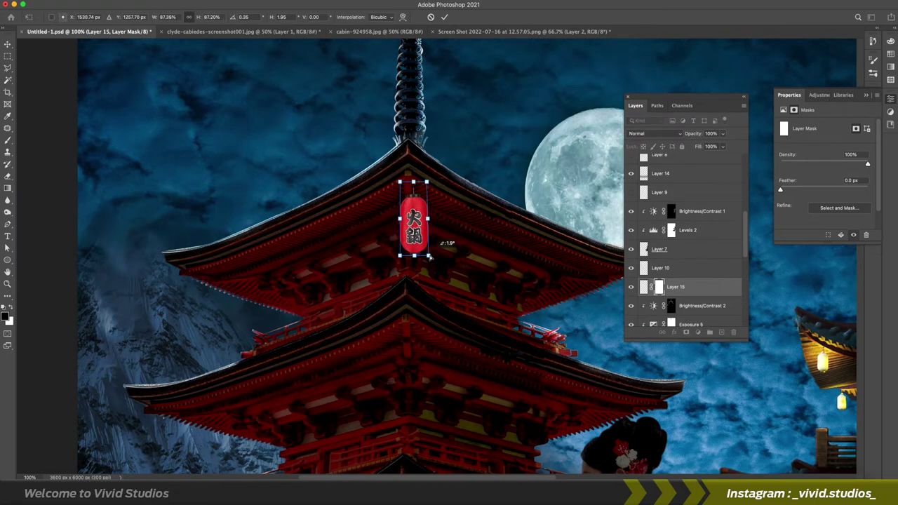
pyautogui.press('Return')
pyautogui.hotkey('ctrl', '-')
pyautogui.click(698, 332)
# Add a clipped Levels adjustment to the lantern layer, Layer 15.
pyautogui.click(709, 377)
pyautogui.click(659, 324)
pyautogui.click(644, 324)
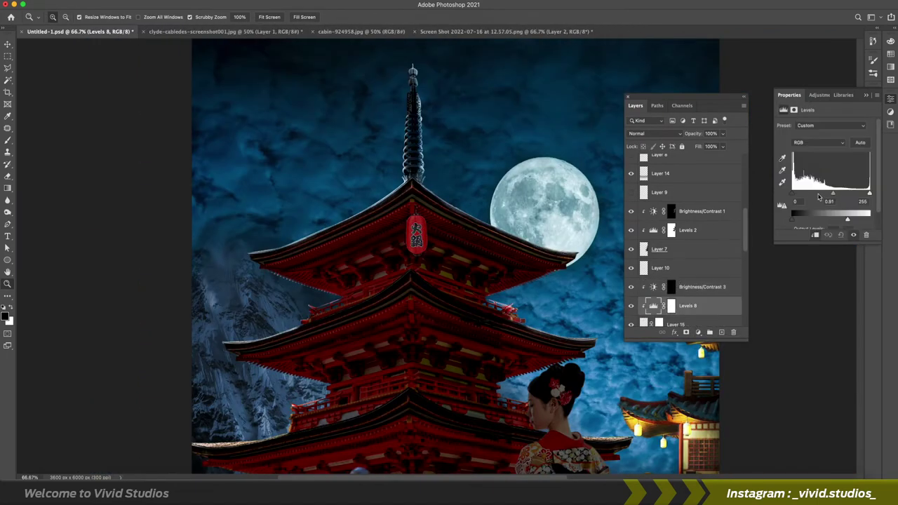
# Add a bright orange Color Fill over the lantern in a dodge blend mode so it glows.
pyautogui.click(698, 332)
pyautogui.click(709, 343)
pyautogui.moveTo(751, 213); pyautogui.dragTo(752, 244)
pyautogui.click(733, 144)
pyautogui.click(828, 131)
pyautogui.click(653, 133)
pyautogui.click(652, 244)
# Duplicate the orange glow layer and lower the copy's opacity.
pyautogui.click(697, 294)
pyautogui.press('b')
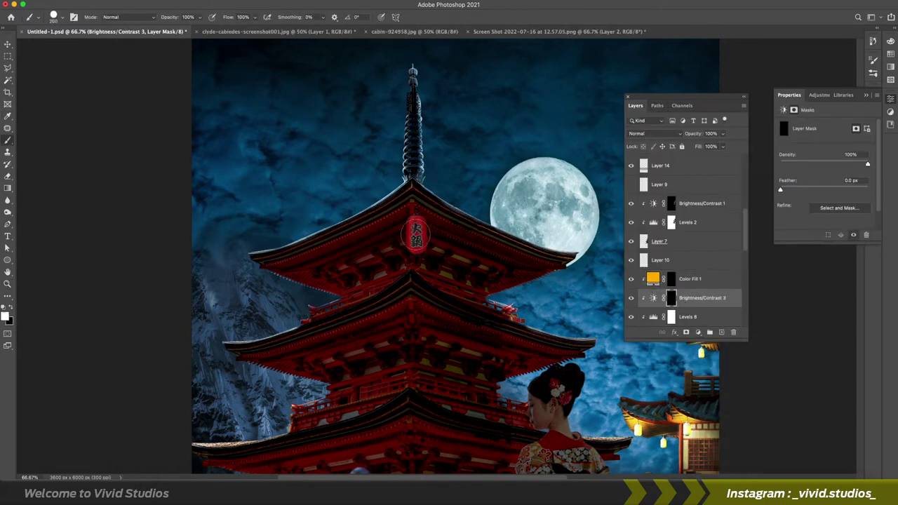
pyautogui.hotkey('ctrl', 'z')
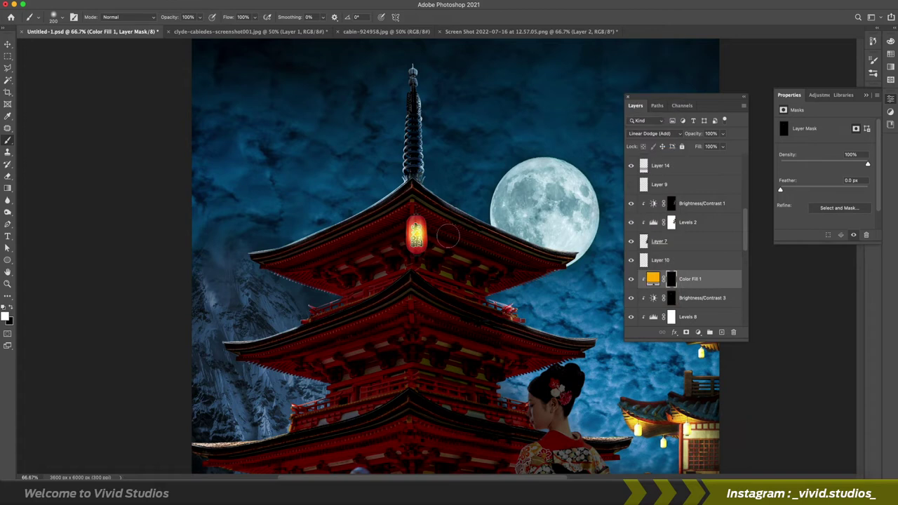
pyautogui.hotkey('ctrl', 'j')
pyautogui.moveTo(723, 133); pyautogui.dragTo(719, 146)
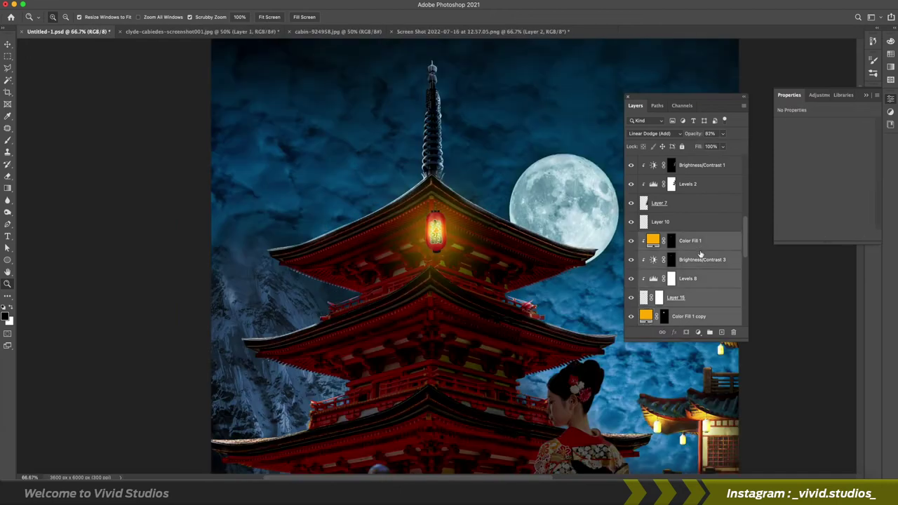
# Place a glow copy above Brightness/Contrast 2, paint orange around the middle lantern, set Color Dodge.
pyautogui.click(652, 134)
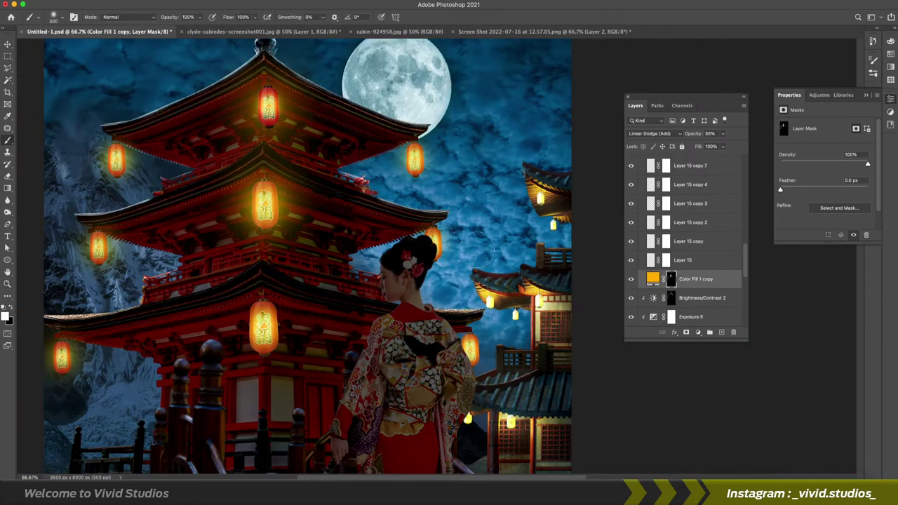
pyautogui.moveTo(700, 214); pyautogui.dragTo(698, 213)
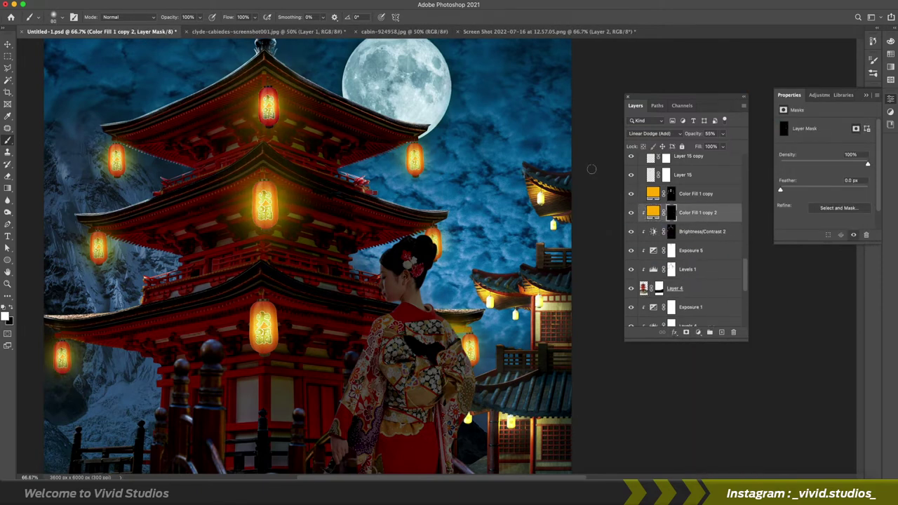
pyautogui.moveTo(261, 164); pyautogui.dragTo(277, 188)
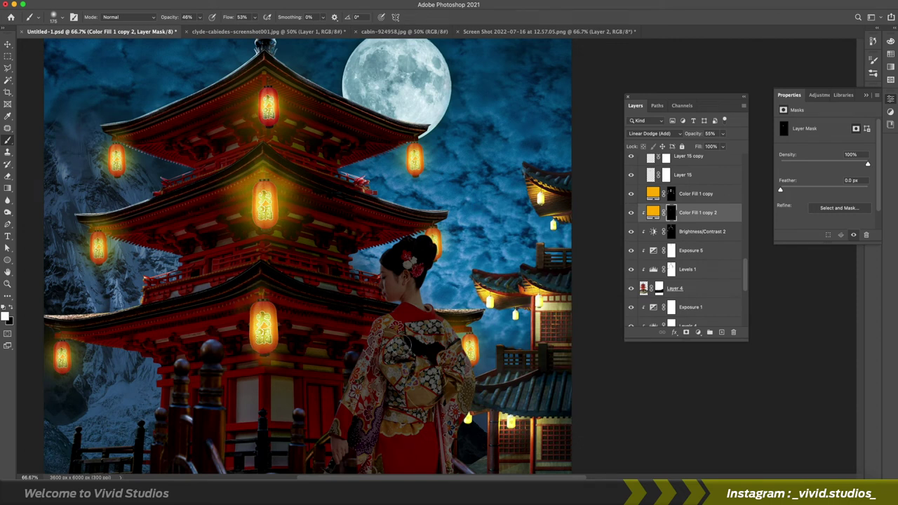
pyautogui.click(653, 133)
pyautogui.click(653, 125)
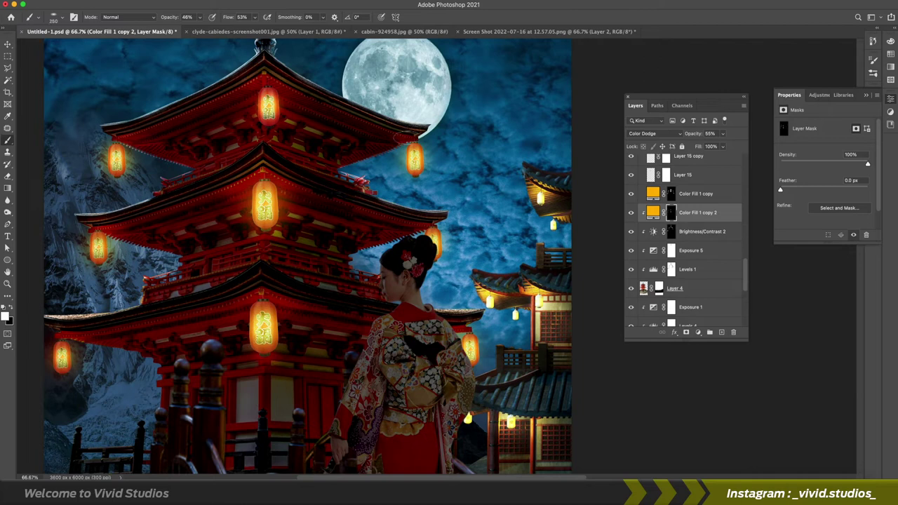
# Add a colorized Hue/Saturation adjustment (hue 36, saturation 48) for a warm orange-brown tint.
pyautogui.hotkey('alt', '[')
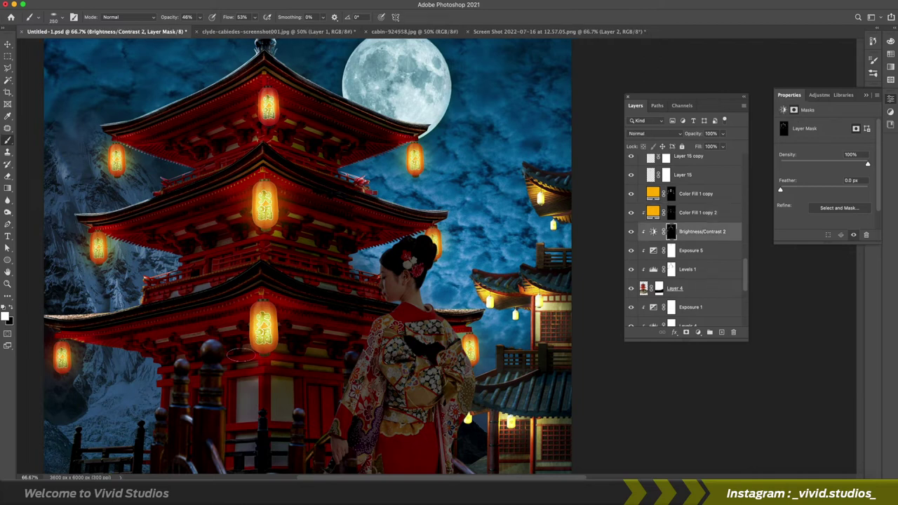
pyautogui.click(699, 332)
pyautogui.click(708, 393)
pyautogui.click(824, 207)
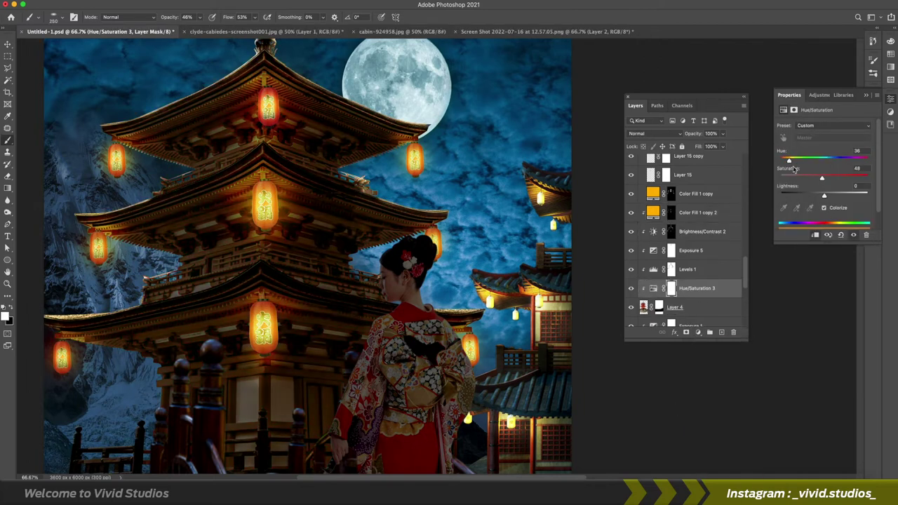
# Invert the Hue/Saturation 3 mask to hide the colorize and keep the pagoda red.
pyautogui.hotkey('ctrl', 'i')
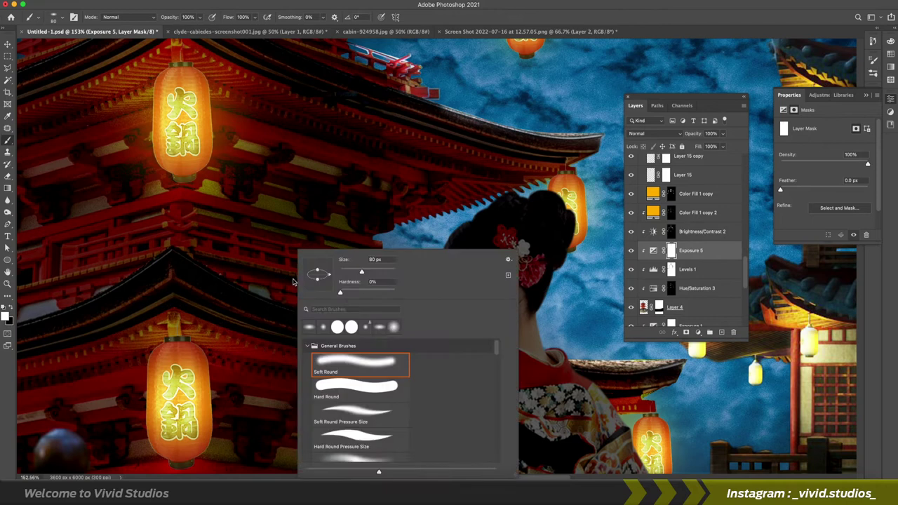
pyautogui.hscroll(-5, 169, 284)
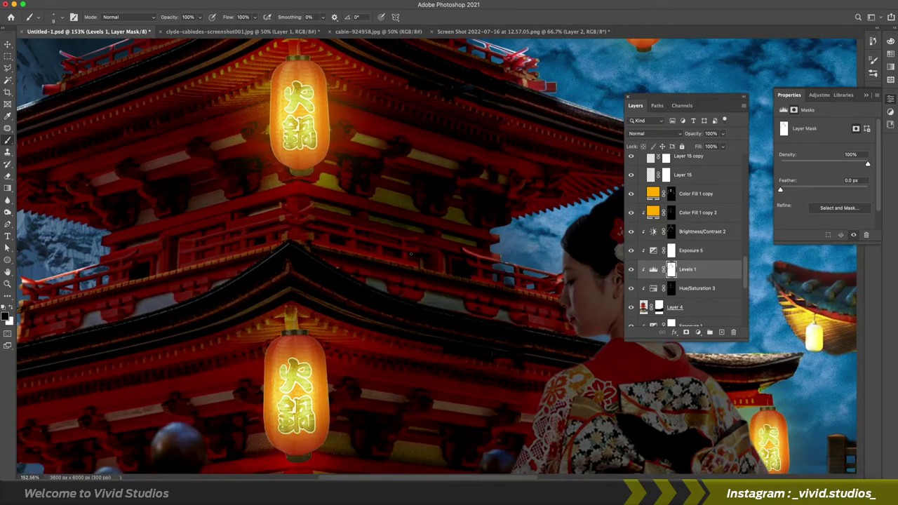
pyautogui.hscroll(-3, 315, 253)
pyautogui.hscroll(3, 316, 252)
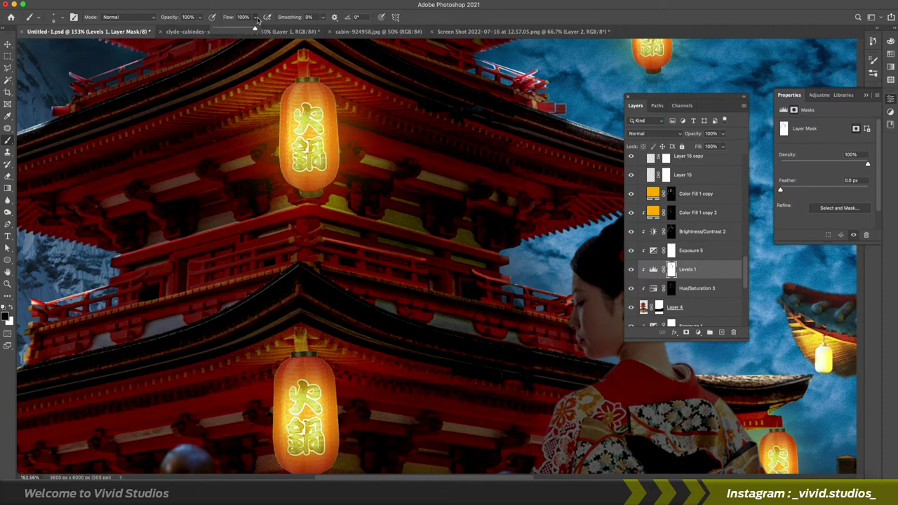
# Retouch the Exposure 5 mask where lantern light hits the lower roof eaves.
pyautogui.moveTo(179, 181); pyautogui.dragTo(210, 180)
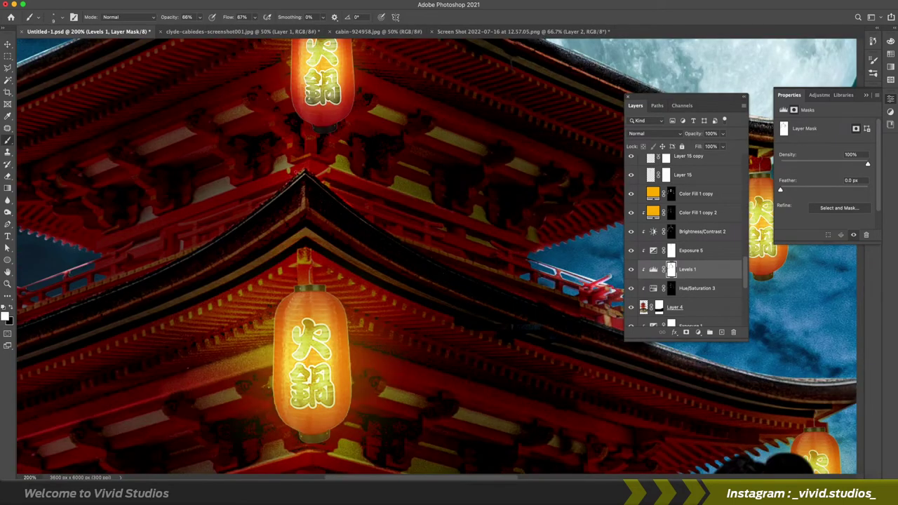
pyautogui.click(663, 251)
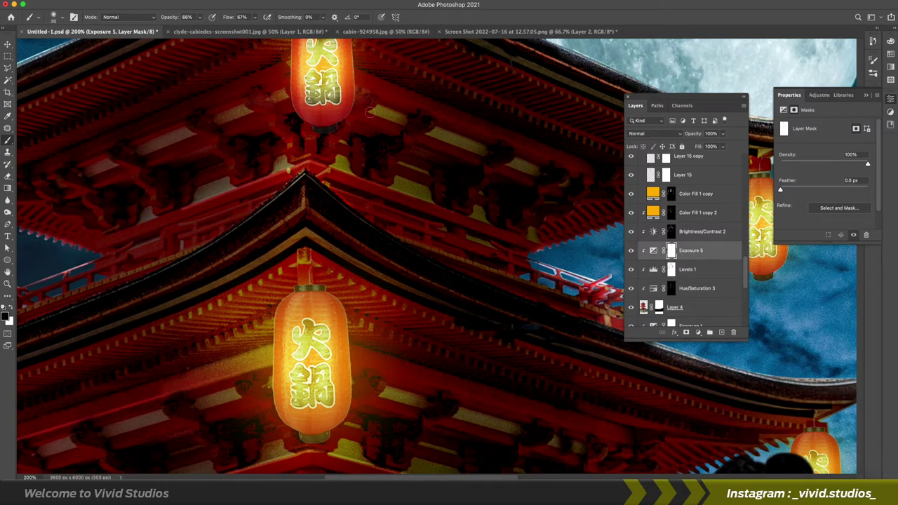
pyautogui.moveTo(364, 253); pyautogui.dragTo(345, 249)
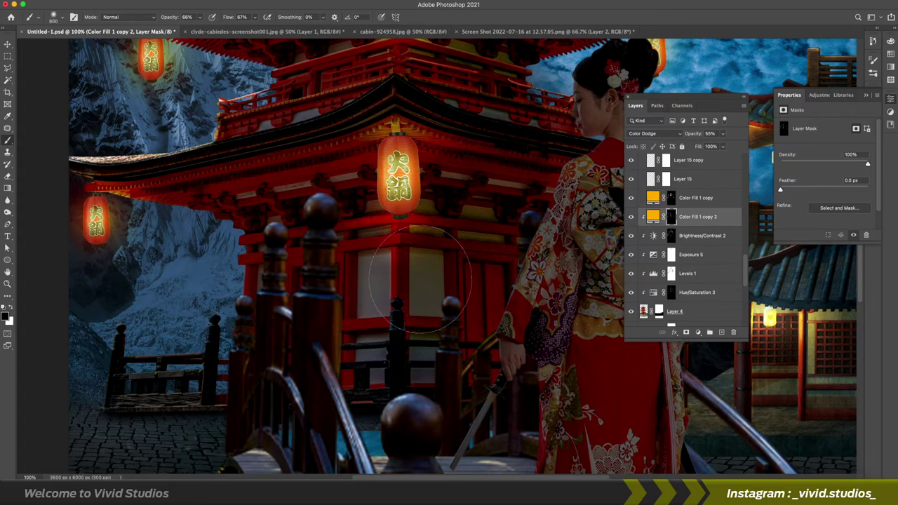
# Paint glow onto the window panels on the Color Fill 1 copy 2 and Levels 1 masks.
pyautogui.click(637, 255)
pyautogui.click(637, 279)
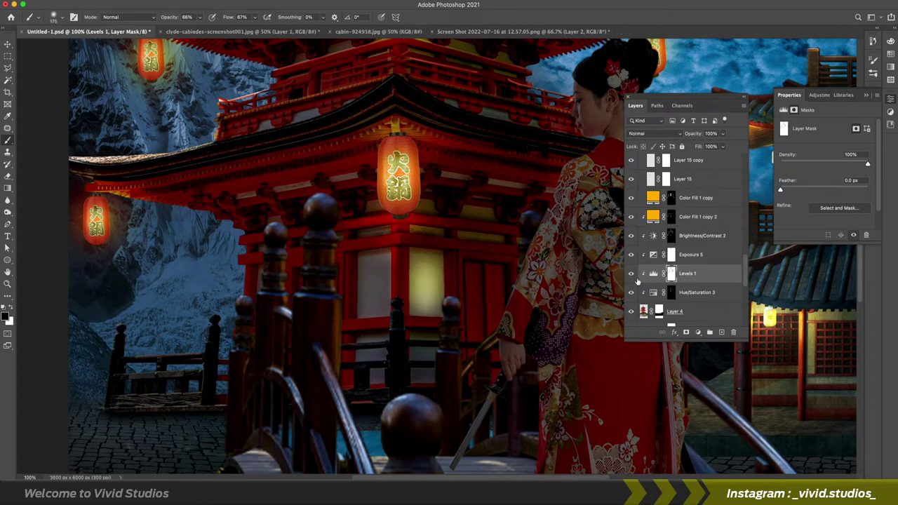
pyautogui.click(638, 235)
pyautogui.moveTo(427, 256); pyautogui.dragTo(375, 315)
pyautogui.hotkey('alt', ']')
pyautogui.moveTo(372, 256); pyautogui.dragTo(374, 319)
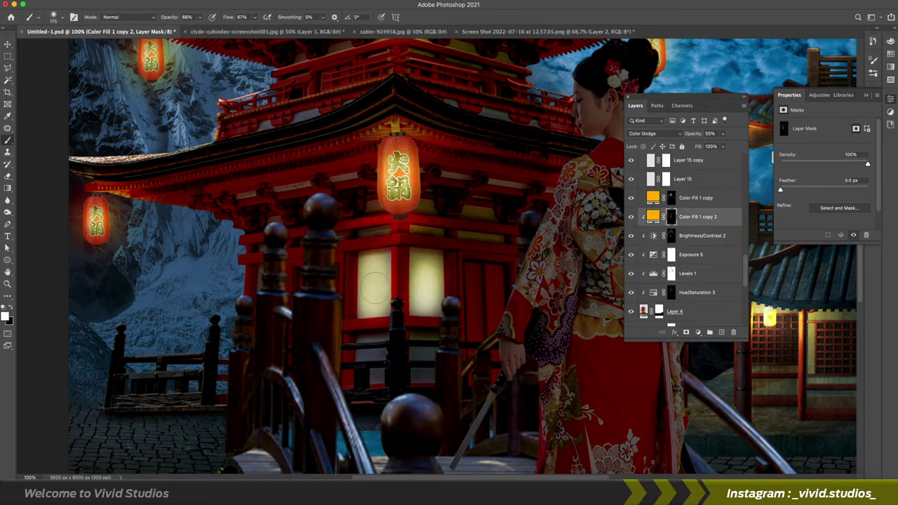
pyautogui.hotkey('alt', '[')
pyautogui.hotkey('alt', '[')
pyautogui.hotkey('alt', '[')
pyautogui.hotkey('alt', '[')
pyautogui.hotkey('alt', ']')
pyautogui.press('x')
pyautogui.moveTo(374, 259); pyautogui.dragTo(377, 316)
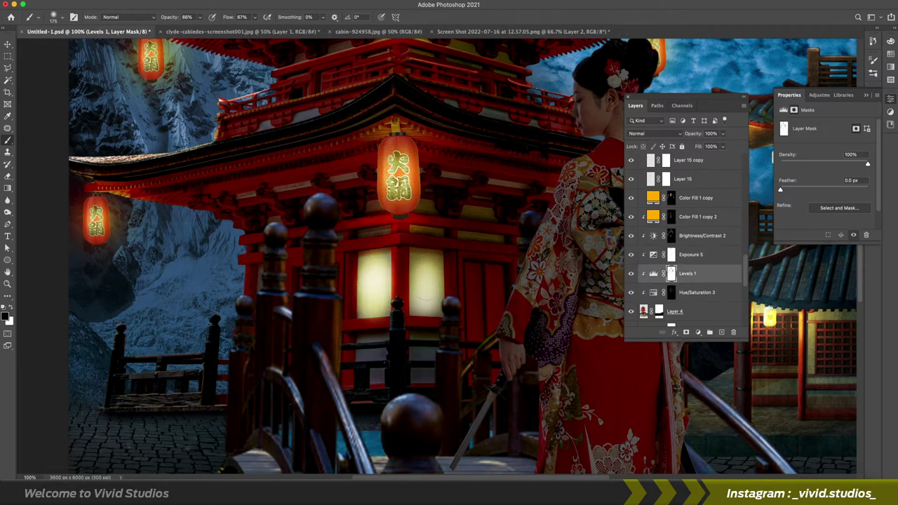
# Brighten the lower window panels and left window edges, then raise painting opacity to 100%.
pyautogui.scroll(-2, 423, 298)
pyautogui.scroll(5, 443, 286)
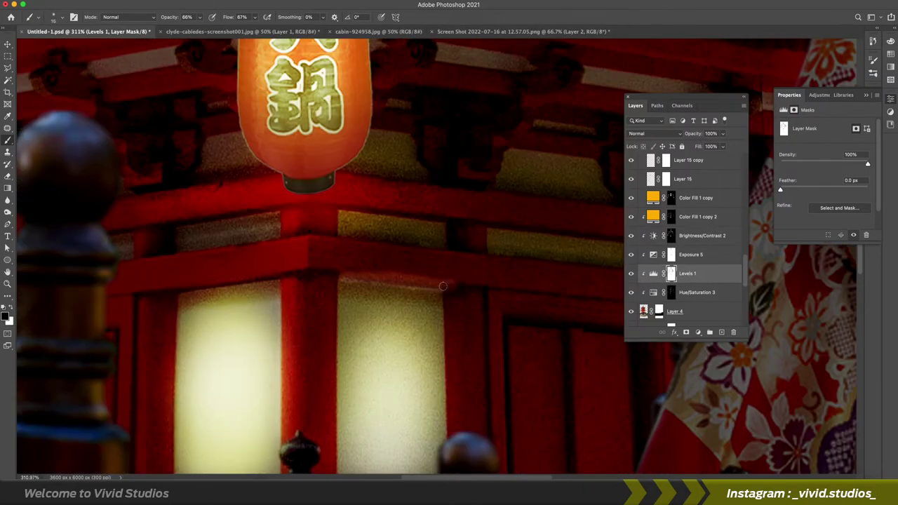
pyautogui.moveTo(443, 286); pyautogui.dragTo(210, 379)
pyautogui.moveTo(351, 284); pyautogui.dragTo(421, 463)
pyautogui.moveTo(364, 459); pyautogui.dragTo(397, 269)
pyautogui.moveTo(204, 302)
pyautogui.mouseDown()
pyautogui.moveTo(200, 126)
pyautogui.moveTo(312, 98)
pyautogui.mouseUp()
pyautogui.press('[')
pyautogui.press('[')
pyautogui.press('[')
pyautogui.moveTo(200, 16); pyautogui.dragTo(254, 23)
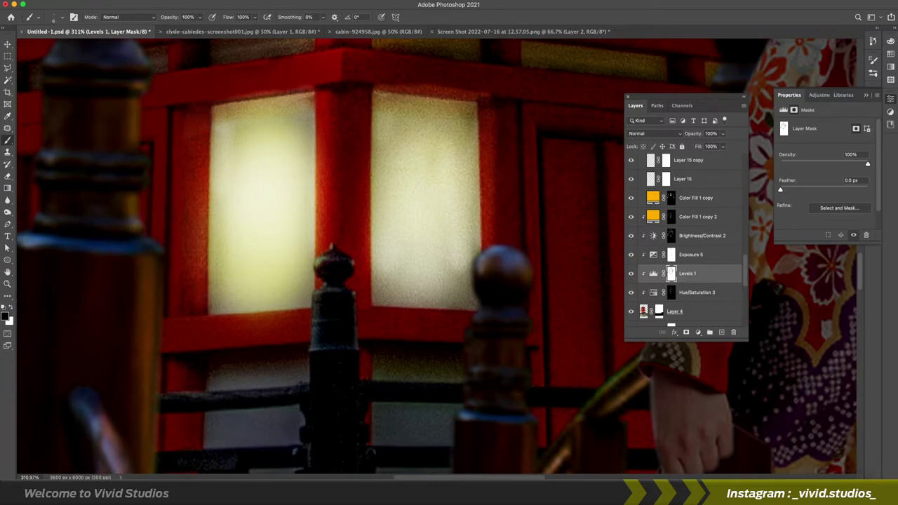
# Paint warm glow into both window panels and along their edges on Color Fill 1 copy 2.
pyautogui.hotkey('alt', ']')
pyautogui.hotkey('alt', ']')
pyautogui.hotkey('alt', ']')
pyautogui.rightClick(356, 158)
pyautogui.moveTo(238, 140); pyautogui.dragTo(260, 180)
pyautogui.moveTo(421, 211); pyautogui.dragTo(417, 150)
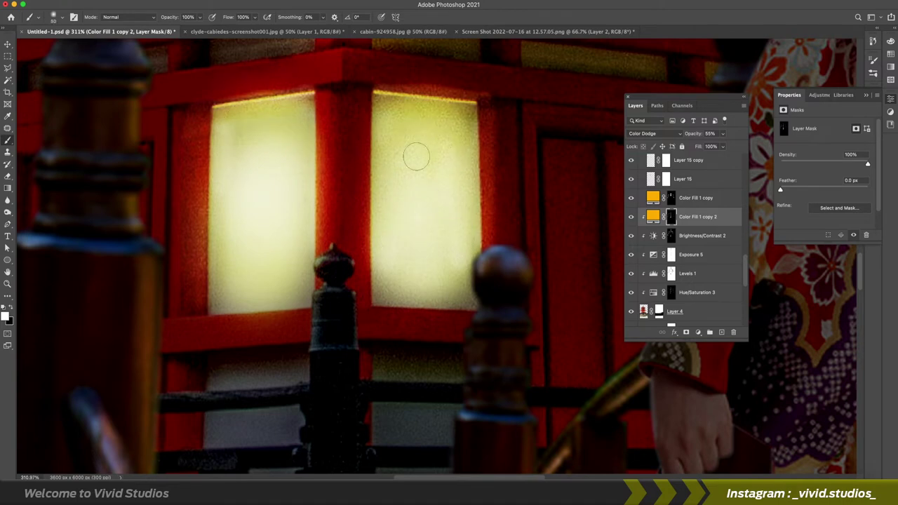
pyautogui.moveTo(485, 112); pyautogui.dragTo(489, 238)
pyautogui.moveTo(203, 118); pyautogui.dragTo(203, 316)
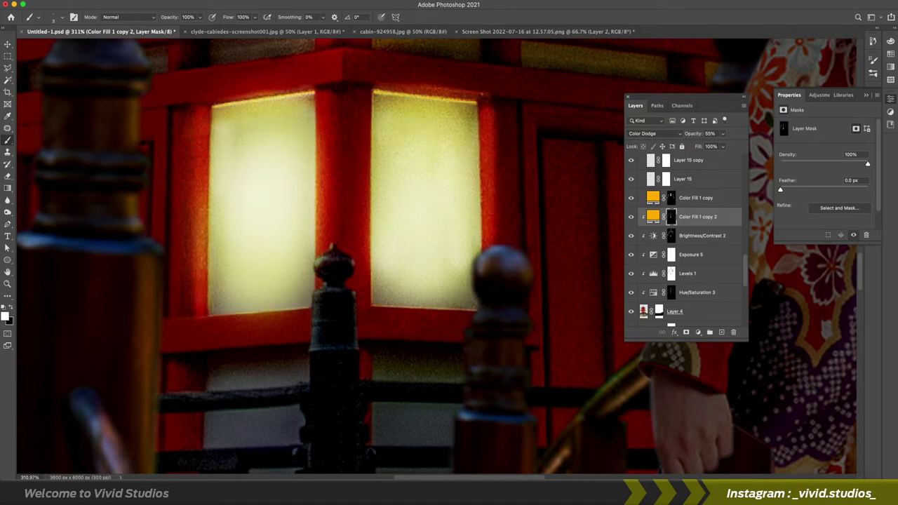
# Extend the glow over the strips below both windows and the lower window panes.
pyautogui.scroll(-2, 373, 177)
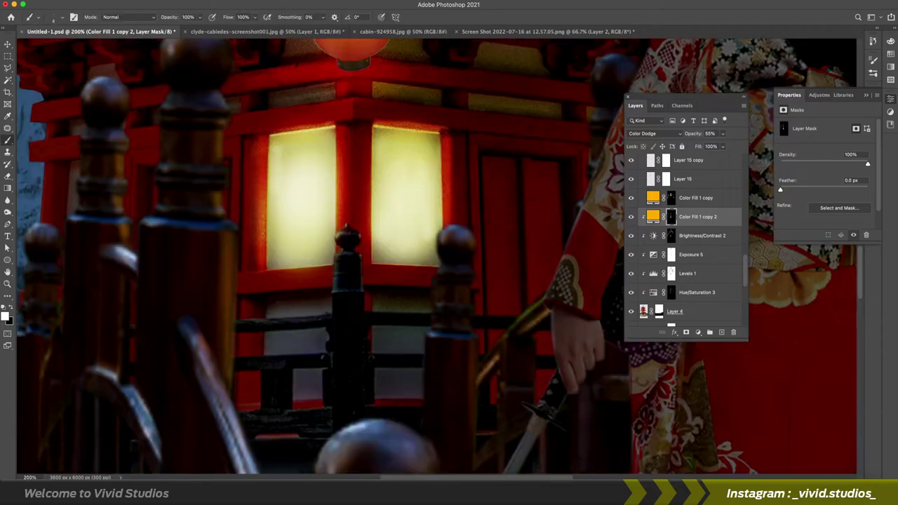
pyautogui.scroll(-5, 449, 234)
pyautogui.scroll(6, 357, 243)
pyautogui.moveTo(357, 256); pyautogui.dragTo(410, 261)
pyautogui.moveTo(451, 238); pyautogui.dragTo(540, 252)
pyautogui.moveTo(463, 289); pyautogui.dragTo(540, 320)
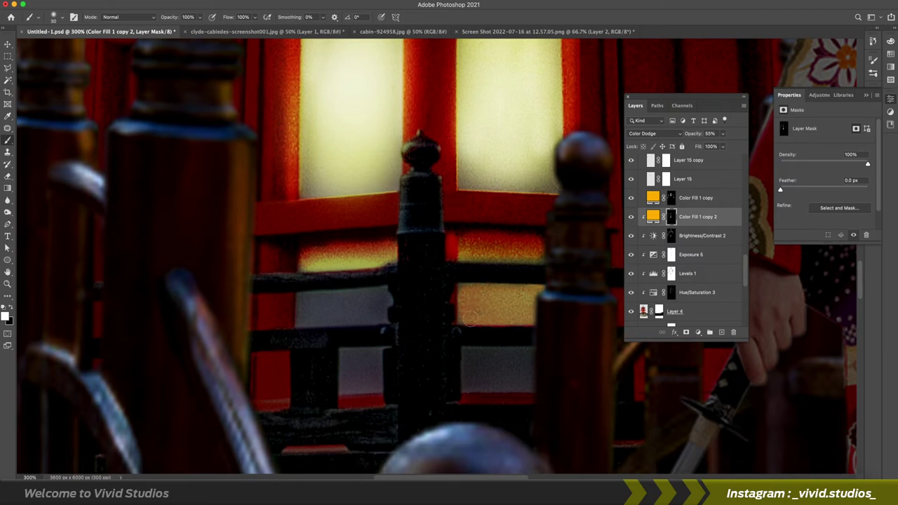
pyautogui.moveTo(454, 354); pyautogui.dragTo(529, 382)
pyautogui.moveTo(344, 354); pyautogui.dragTo(368, 391)
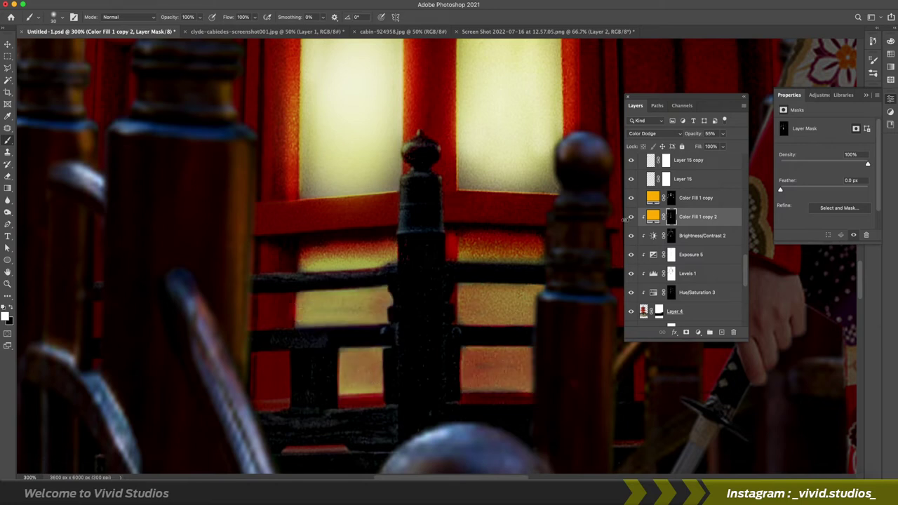
# Set a black brush at 42% opacity, 43% flow and size 40, targeting the Levels 1 mask.
pyautogui.hotkey('alt', '[')
pyautogui.press(']')
pyautogui.press(']')
pyautogui.press(']')
pyautogui.hotkey('alt', '[')
pyautogui.hotkey('alt', '[')
pyautogui.press('x')
pyautogui.press('4')
pyautogui.press('2')
pyautogui.hotkey('shift', '4')
pyautogui.hotkey('shift', '3')
pyautogui.press('super+0')
pyautogui.scroll(5, 548, 241)
pyautogui.press('[')
pyautogui.press('[')
pyautogui.press('[')
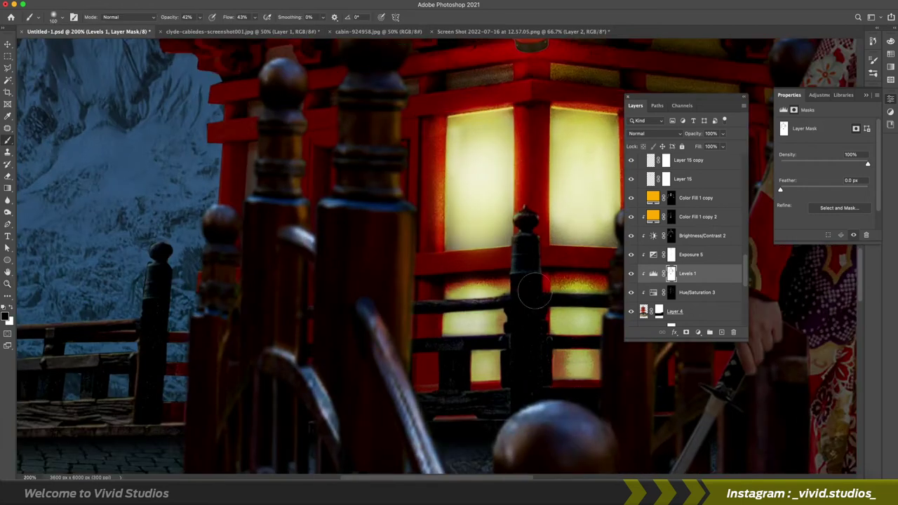
pyautogui.hotkey('alt', ']')
pyautogui.hotkey('alt', ']')
pyautogui.hotkey('alt', ']')
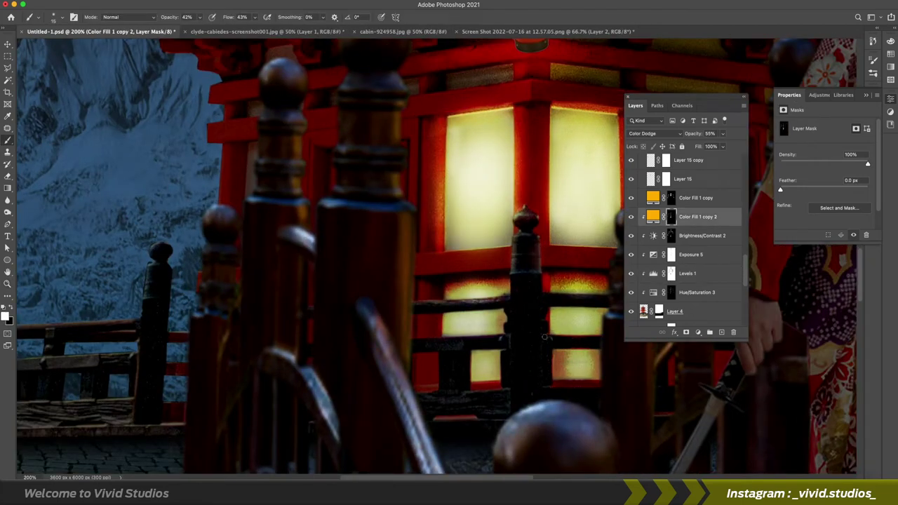
pyautogui.hotkey('alt', '[')
pyautogui.click(672, 274)
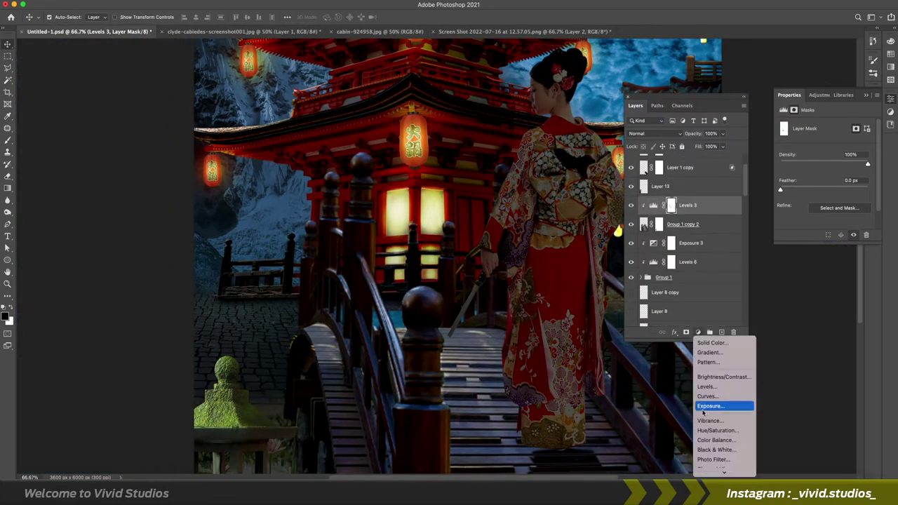
# Add a clipped yellow Solid Color fill in Color Dodge with its mask inverted to hide it.
pyautogui.click(711, 342)
pyautogui.click(750, 231)
pyautogui.click(828, 130)
pyautogui.hotkey('ctrl', 'alt', 'g')
pyautogui.click(655, 133)
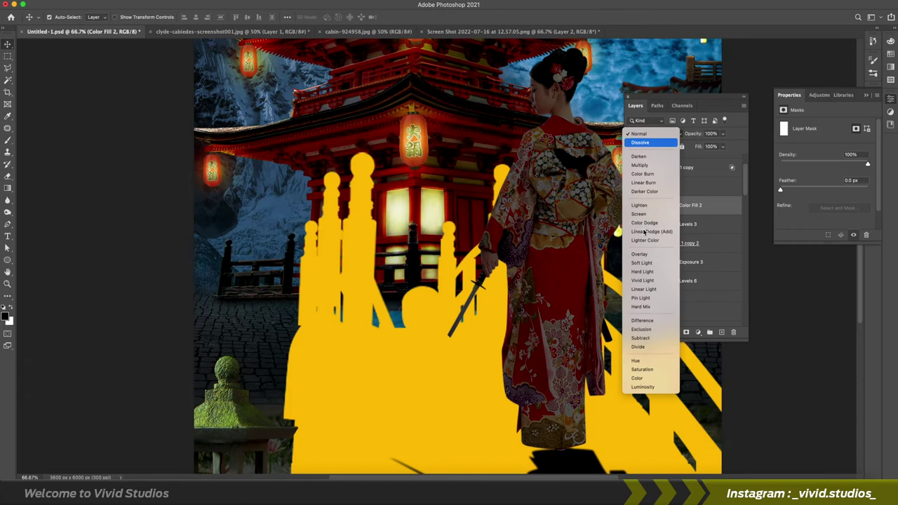
pyautogui.click(645, 223)
pyautogui.hotkey('ctrl', 'i')
pyautogui.press('b')
pyautogui.hotkey('ctrl', '+')
pyautogui.hotkey('ctrl', '+')
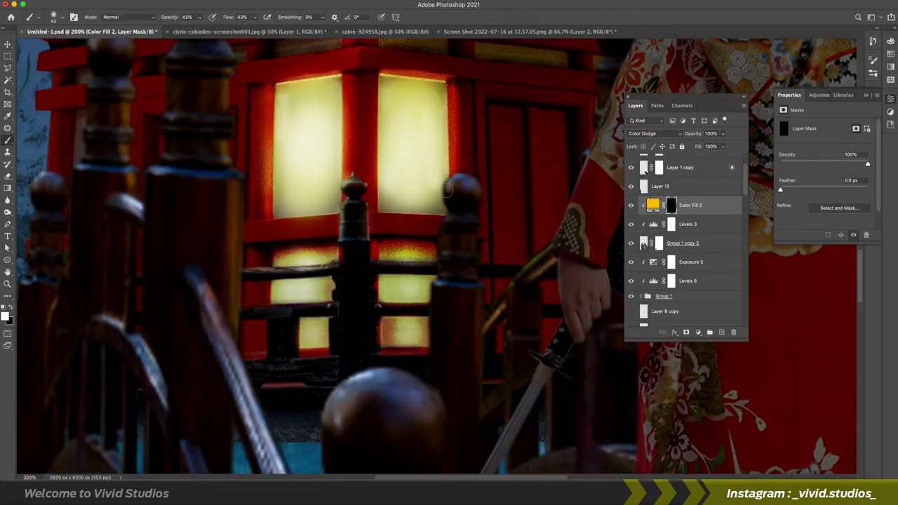
pyautogui.scroll(-5, 428, 393)
pyautogui.hscroll(-3, 428, 393)
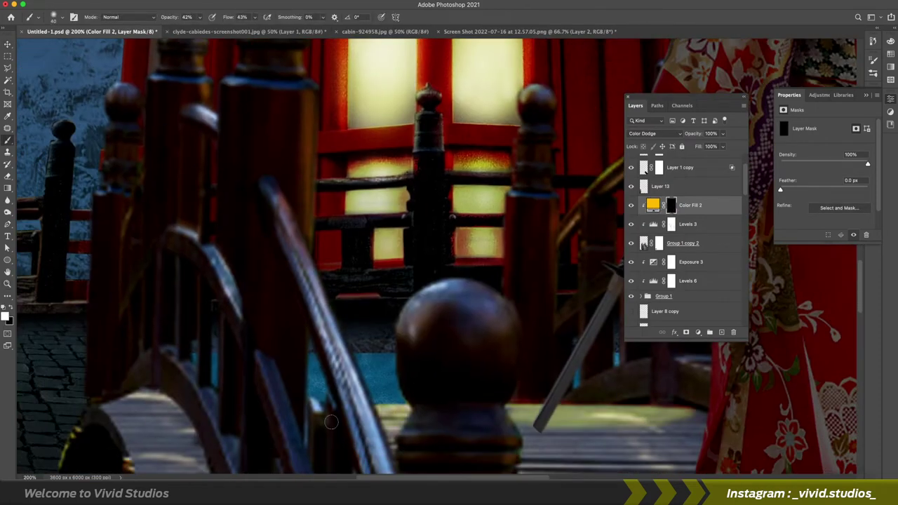
pyautogui.scroll(-2, 331, 422)
pyautogui.scroll(3, 331, 422)
pyautogui.scroll(-3, 331, 422)
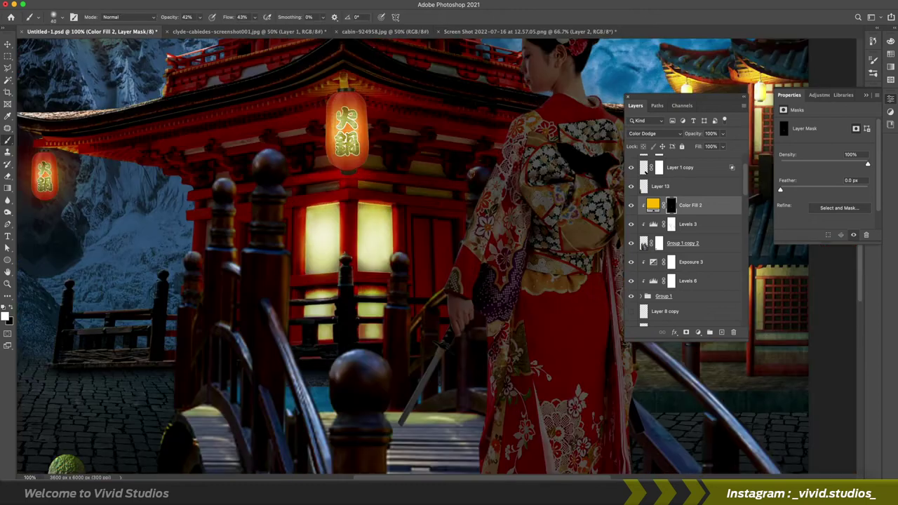
pyautogui.hotkey('alt', '[')
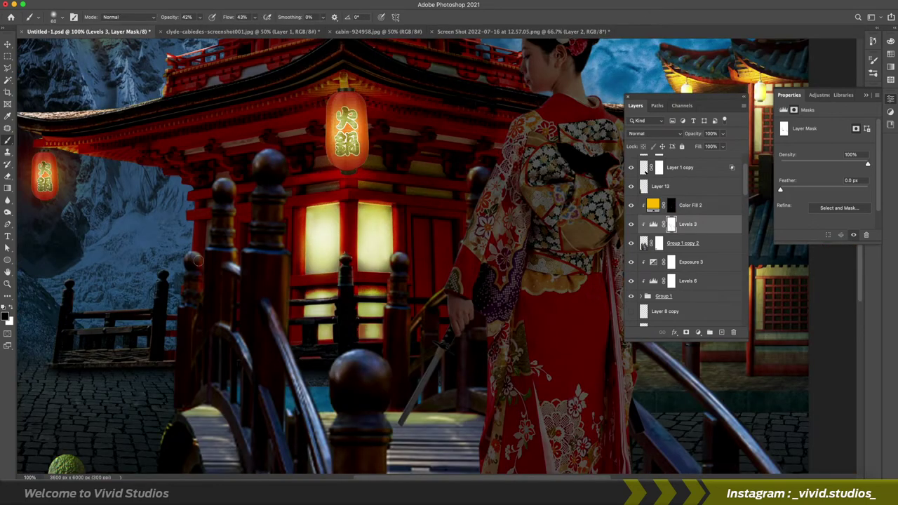
pyautogui.scroll(-4, 198, 261)
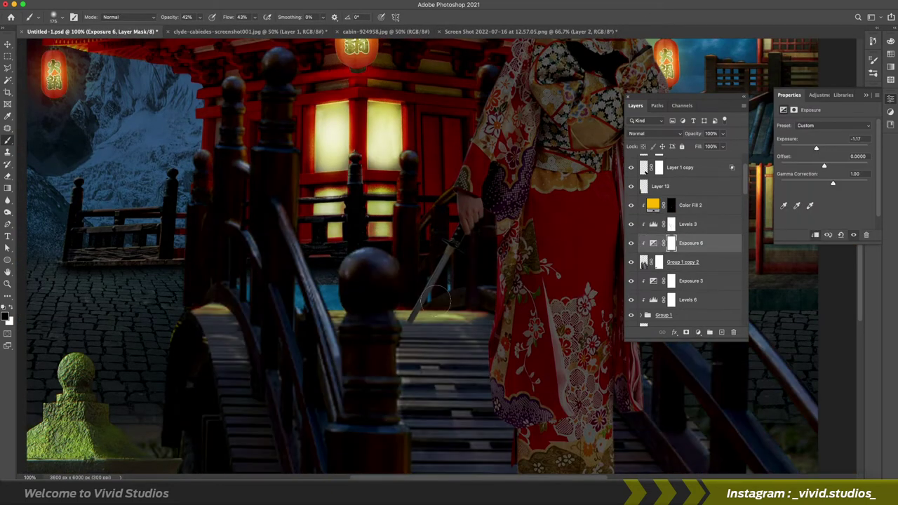
# Switch Color Fill 2 to Linear Dodge (Add) and recolour it orange.
pyautogui.hotkey('alt', ']')
pyautogui.press('v')
pyautogui.hotkey('ctrl', '-')
pyautogui.hotkey('alt', ']')
pyautogui.click(655, 133)
pyautogui.click(653, 163)
pyautogui.doubleClick(653, 205)
pyautogui.press('Return')
pyautogui.click(670, 205)
pyautogui.press('b')
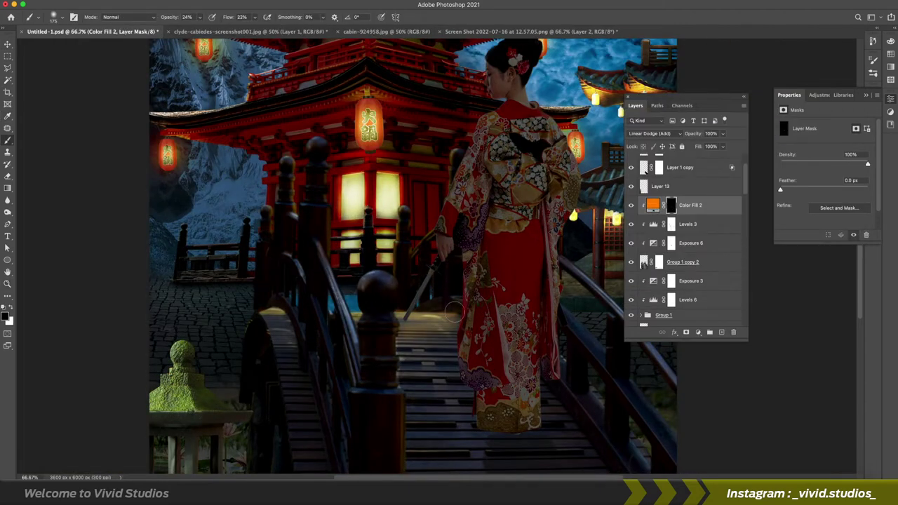
pyautogui.hotkey('ctrl', '-')
pyautogui.hotkey('alt', '[')
pyautogui.hotkey('alt', '[')
# With brush opacity and flow at 83%, brighten the bridge planks below the woman on the Exposure 6 mask.
pyautogui.press('8')
pyautogui.press('3')
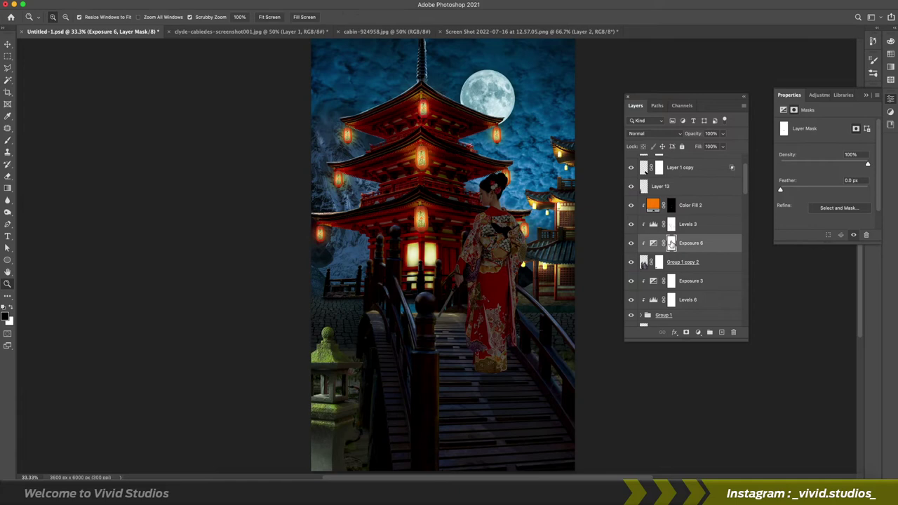
pyautogui.moveTo(494, 428); pyautogui.dragTo(407, 420)
pyautogui.press('x')
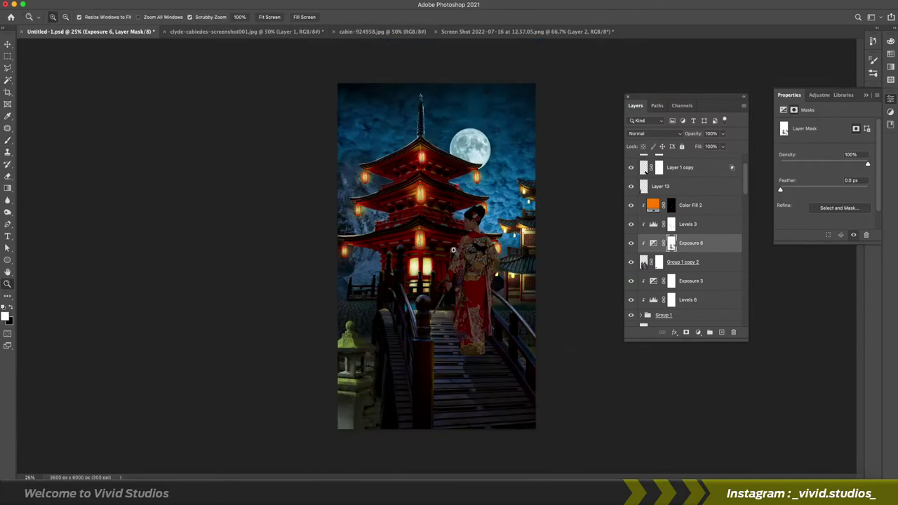
pyautogui.press('b')
# Step through the glow layers with the brush at 100% opacity and flow, toggling the lantern glow to check.
pyautogui.hotkey('alt', '[')
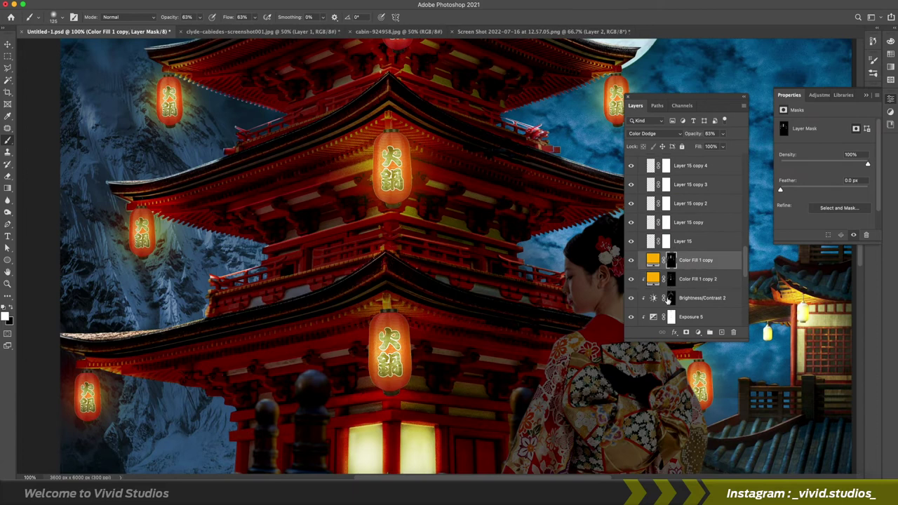
pyautogui.hotkey('alt', '[')
pyautogui.press('x')
pyautogui.hotkey('alt', ']')
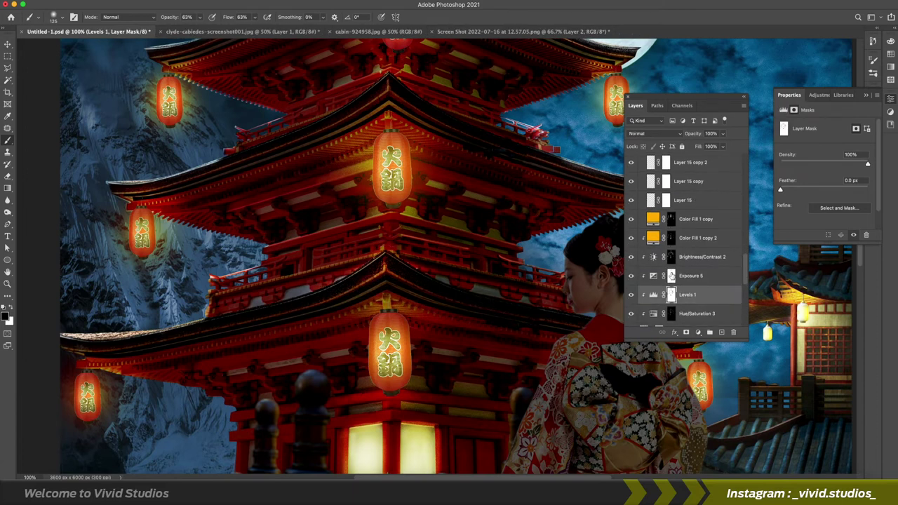
pyautogui.hotkey('alt', ']')
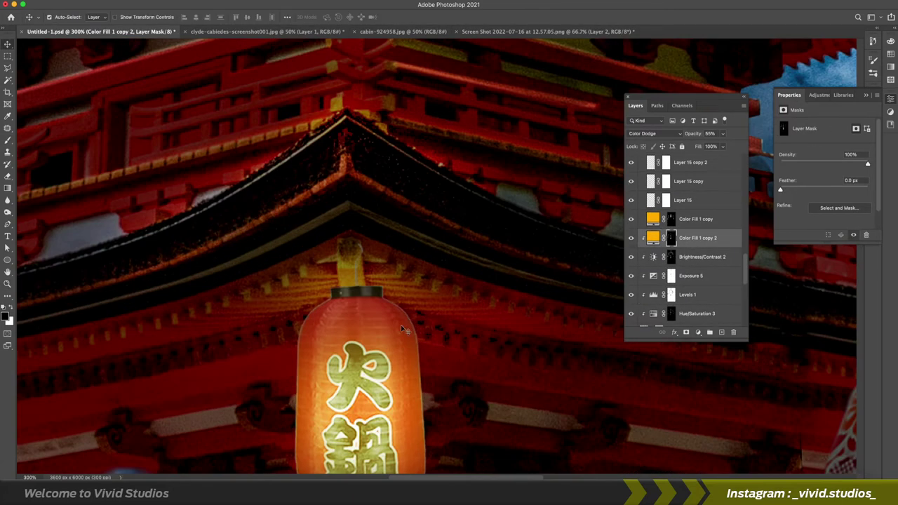
pyautogui.press('0')
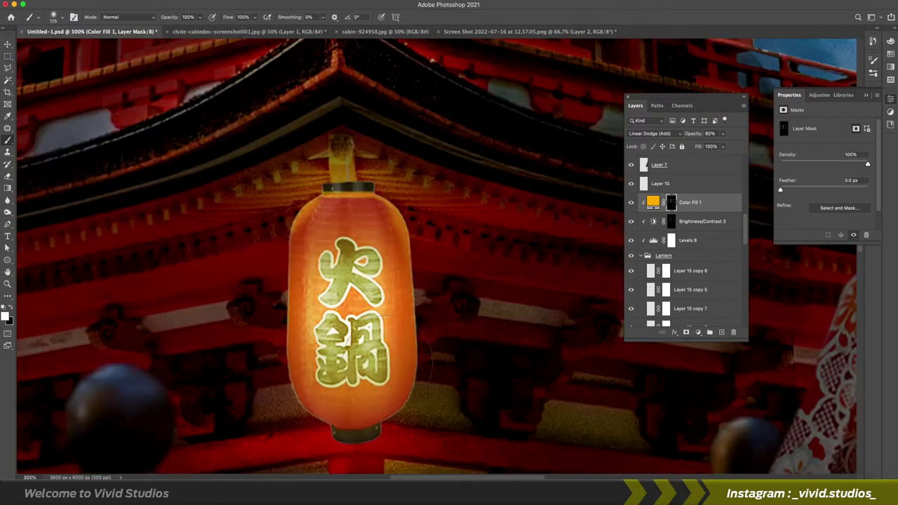
pyautogui.hotkey('alt', '[')
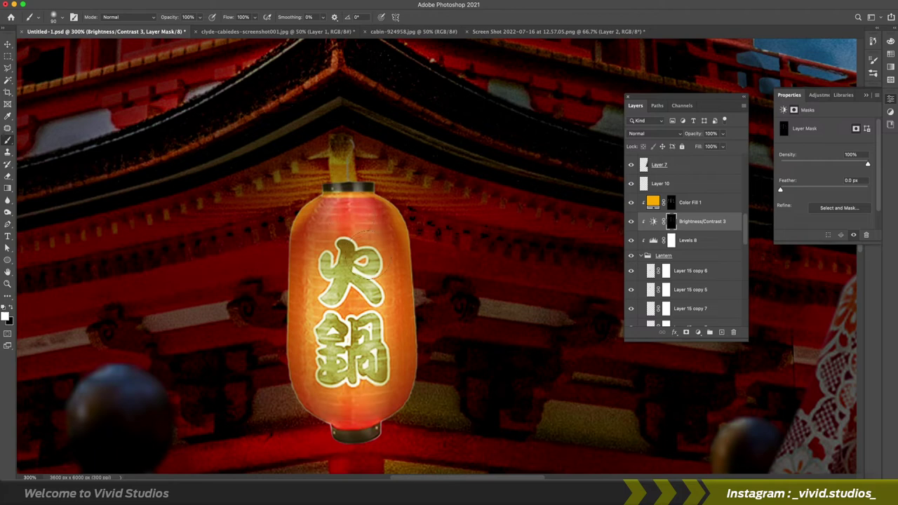
pyautogui.rightClick(357, 236)
pyautogui.press('Return')
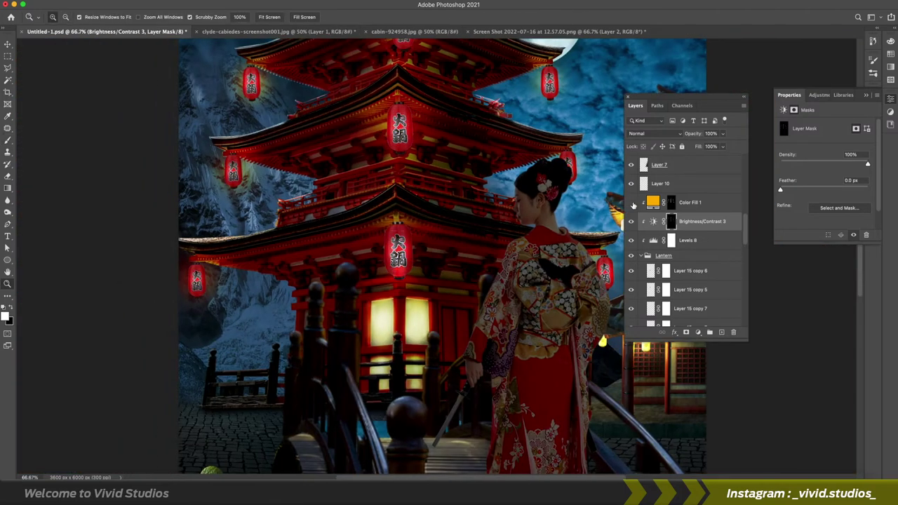
pyautogui.click(653, 134)
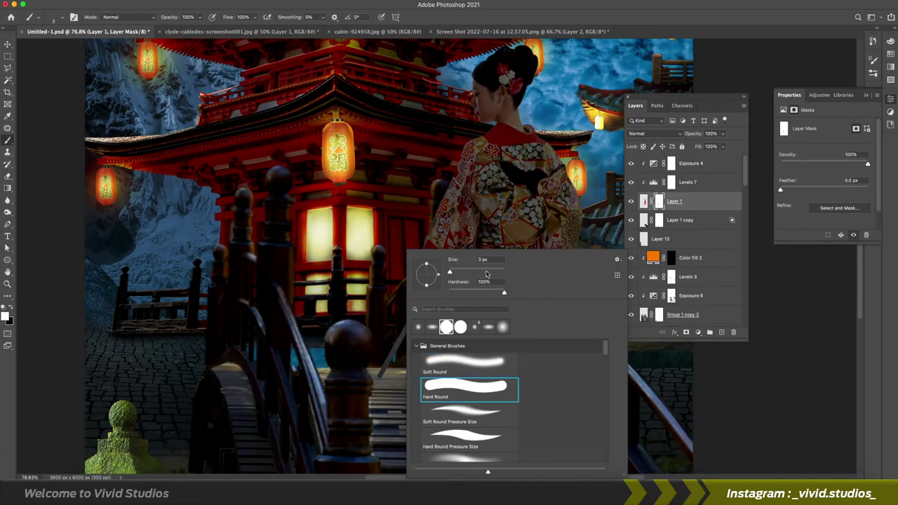
# Paint black on the Exposure 4 mask over the woman's left arm and obi.
pyautogui.rightClick(471, 253)
pyautogui.press('Escape')
pyautogui.press('b')
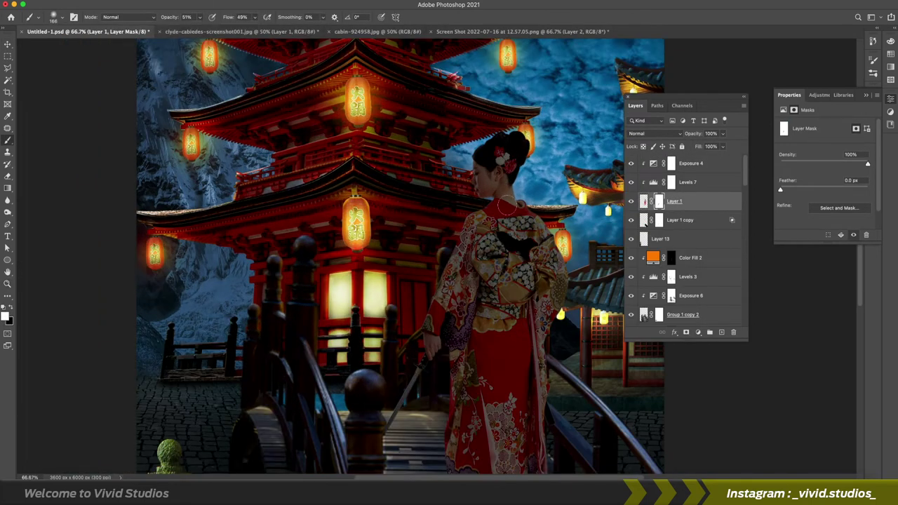
pyautogui.hotkey('alt', ']')
pyautogui.hotkey('alt', ']')
pyautogui.press('x')
pyautogui.moveTo(463, 205); pyautogui.dragTo(486, 288)
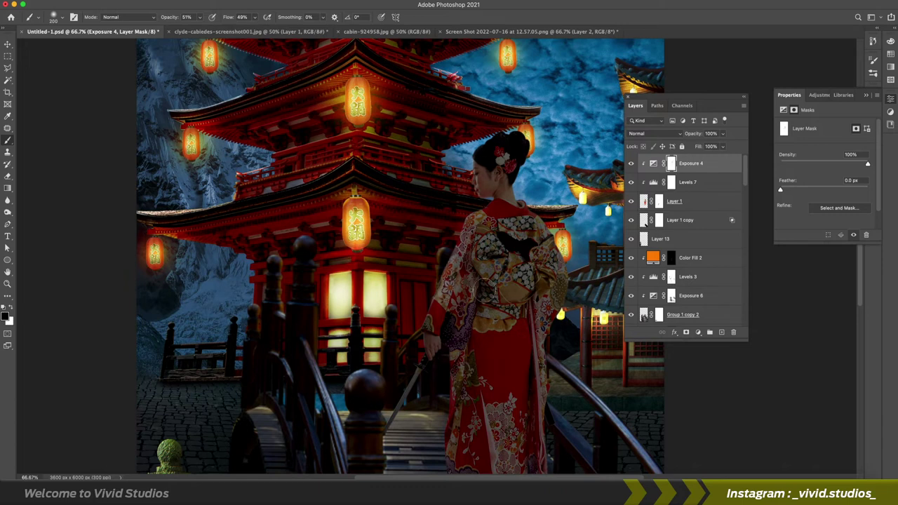
pyautogui.scroll(-3, 415, 263)
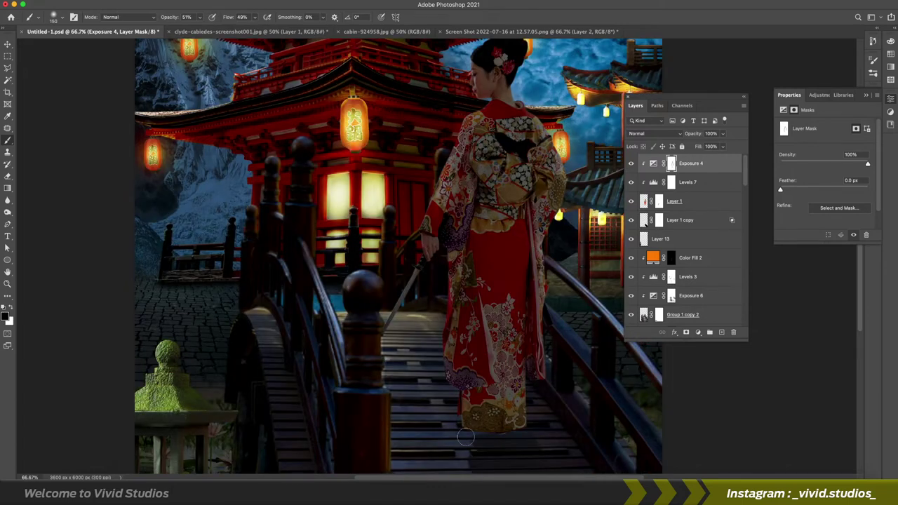
pyautogui.scroll(2, 466, 437)
# Brush over the kimono's back and robe on the Levels 7 mask.
pyautogui.hotkey('alt', '[')
pyautogui.scroll(3, 416, 317)
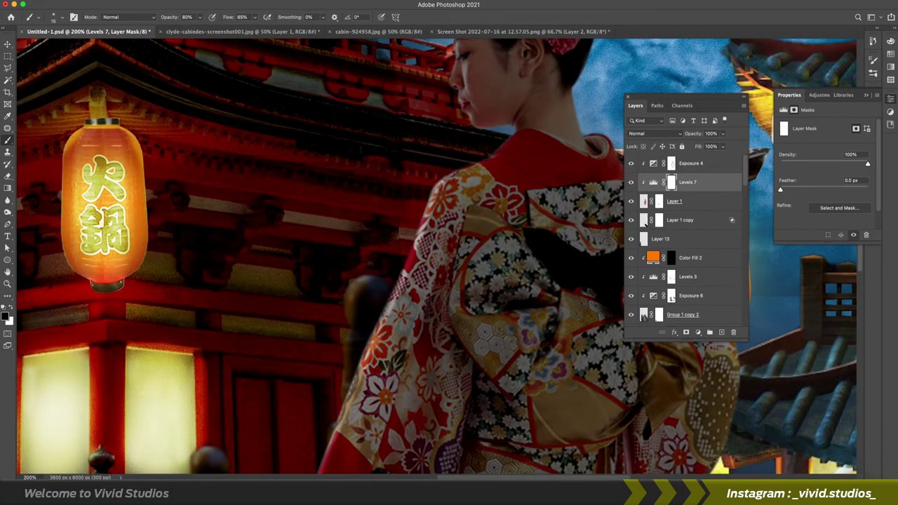
pyautogui.scroll(5, 428, 134)
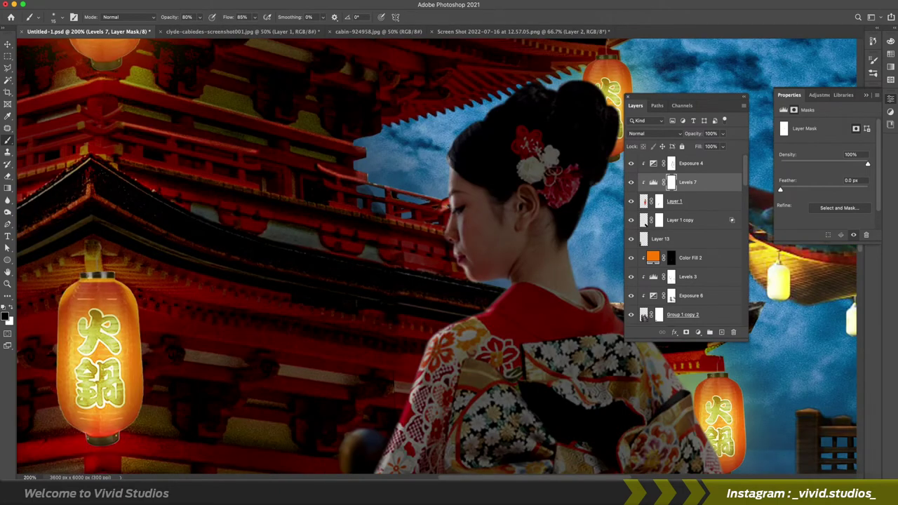
pyautogui.moveTo(492, 175); pyautogui.dragTo(463, 227)
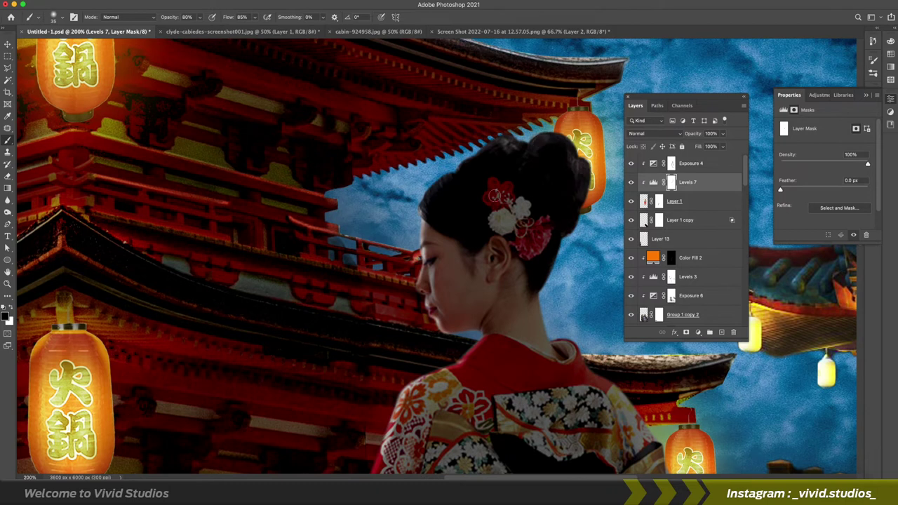
pyautogui.moveTo(470, 287); pyautogui.dragTo(435, 203)
pyautogui.moveTo(569, 309); pyautogui.dragTo(528, 259)
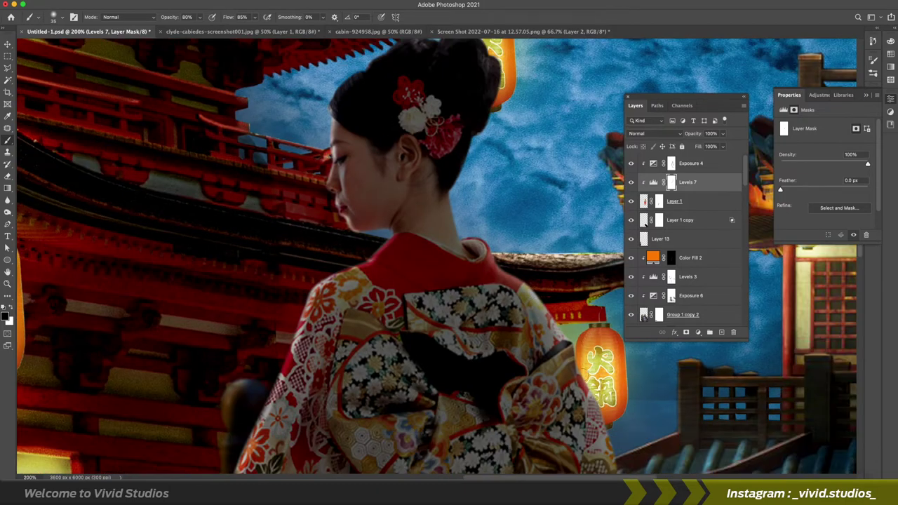
pyautogui.moveTo(636, 465); pyautogui.dragTo(557, 266)
pyautogui.scroll(-8, 362, 233)
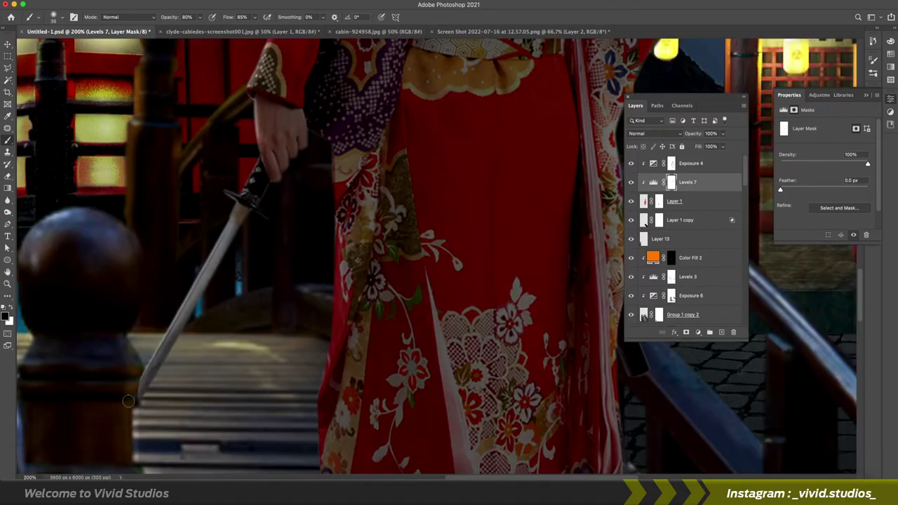
pyautogui.scroll(6, 210, 337)
pyautogui.scroll(10, 280, 309)
pyautogui.scroll(4, 335, 288)
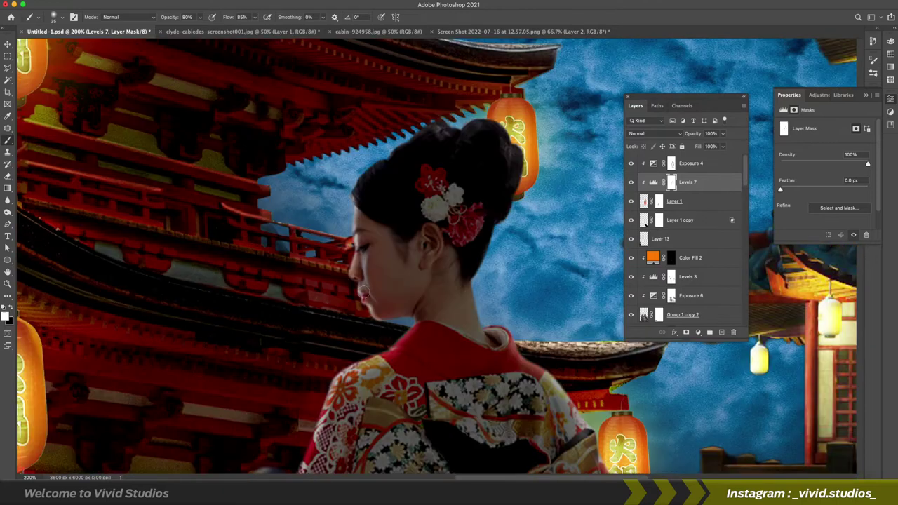
# Check the Levels 7 mask edges at fit-to-screen and 100%, resetting brush opacity to 100%.
pyautogui.hotkey('alt', ']')
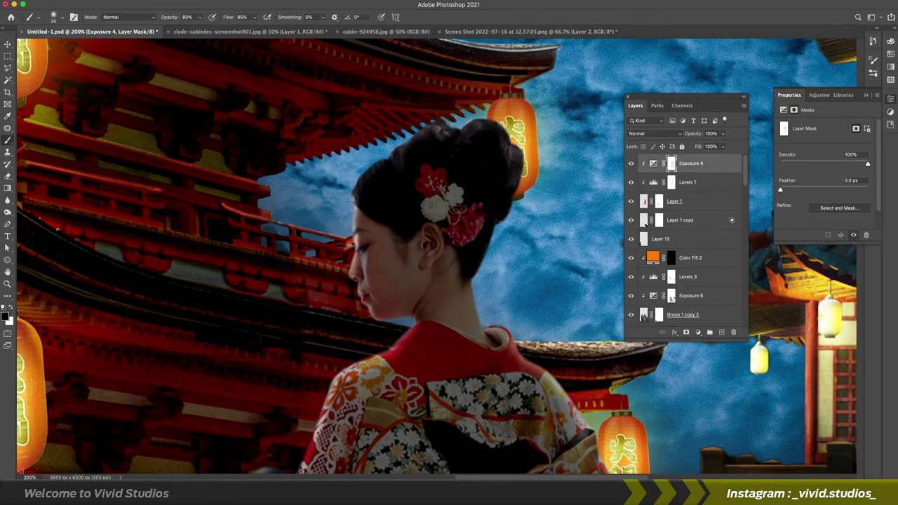
pyautogui.scroll(-3, 423, 239)
pyautogui.hotkey('alt', '[')
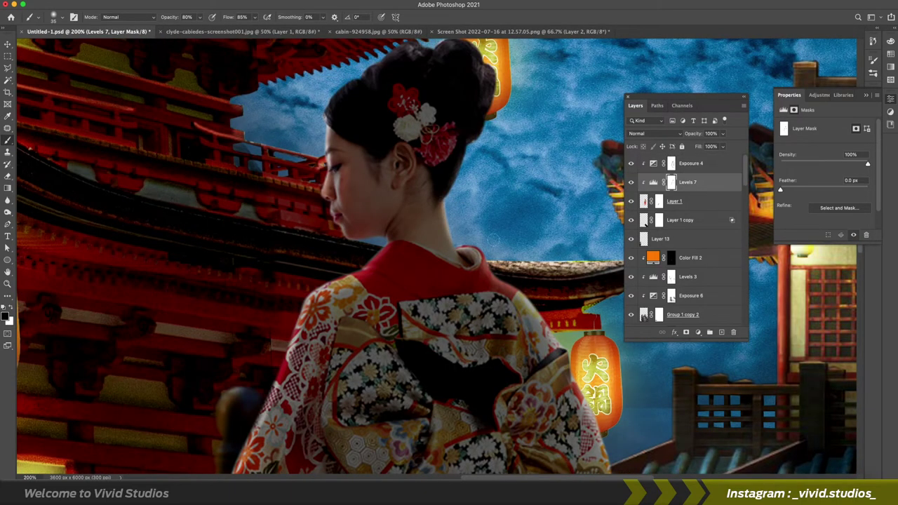
pyautogui.hotkey('ctrl', '0')
pyautogui.hotkey('ctrl', '1')
pyautogui.scroll(-3, 470, 421)
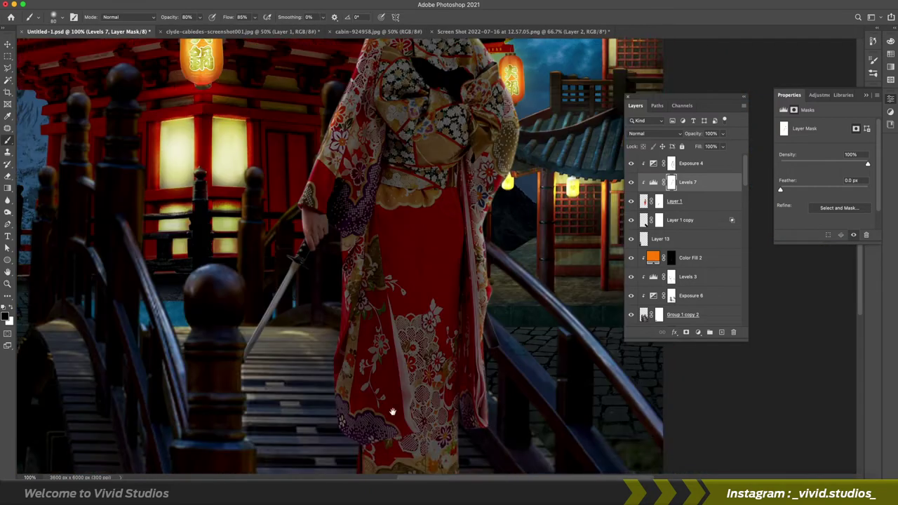
pyautogui.scroll(2, 470, 443)
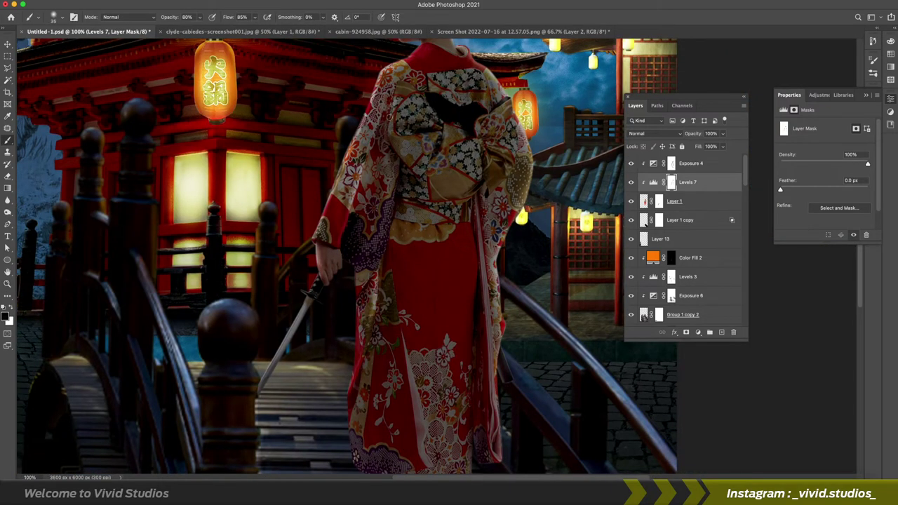
pyautogui.scroll(5, 494, 86)
pyautogui.press('0')
pyautogui.hotkey('shift', '0')
pyautogui.scroll(5, 272, 202)
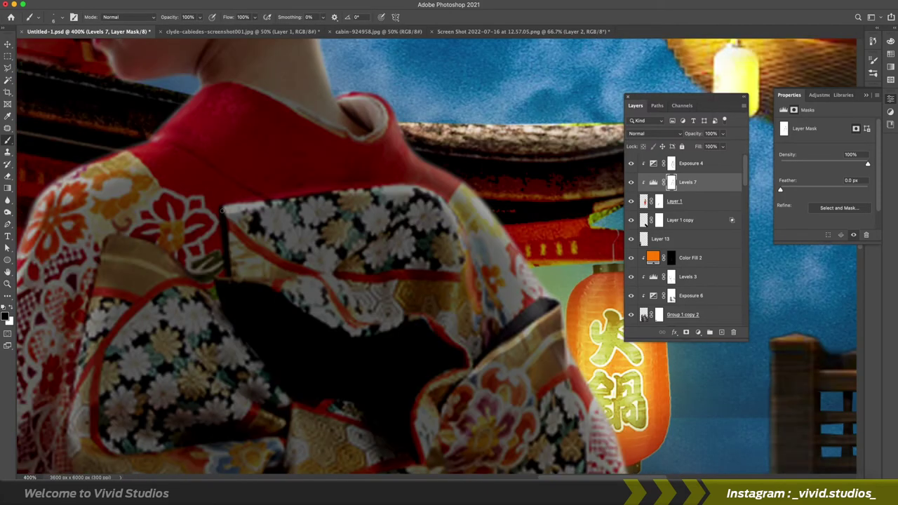
# Enlarge the brush to size 25 and pan across the kimono's upper body, obi and skirt.
pyautogui.scroll(-4, 316, 189)
pyautogui.scroll(-2, 191, 366)
pyautogui.press(']')
pyautogui.press(']')
pyautogui.press(']')
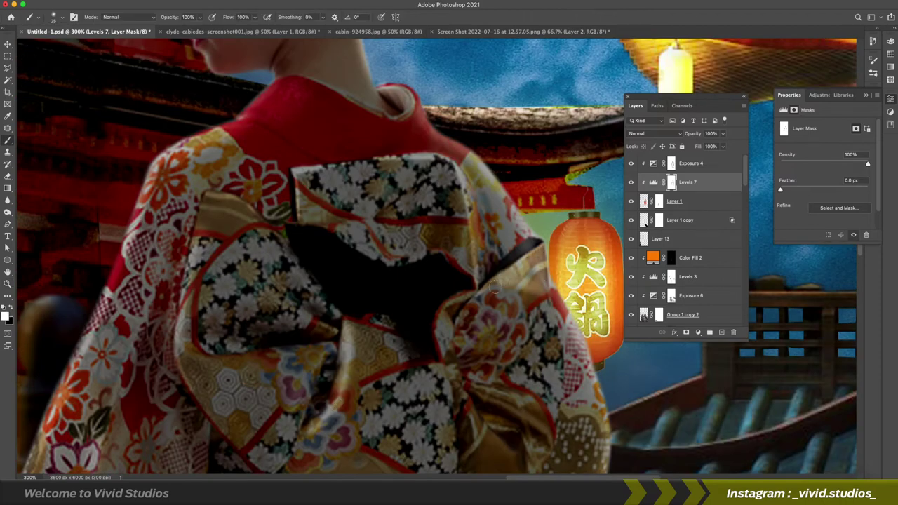
pyautogui.scroll(-2, 280, 140)
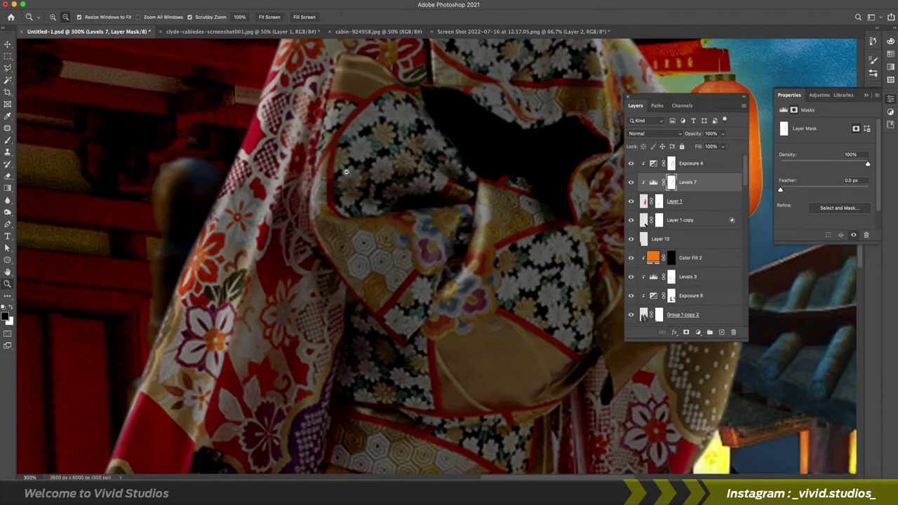
pyautogui.scroll(-2, 350, 167)
pyautogui.scroll(2, 373, 397)
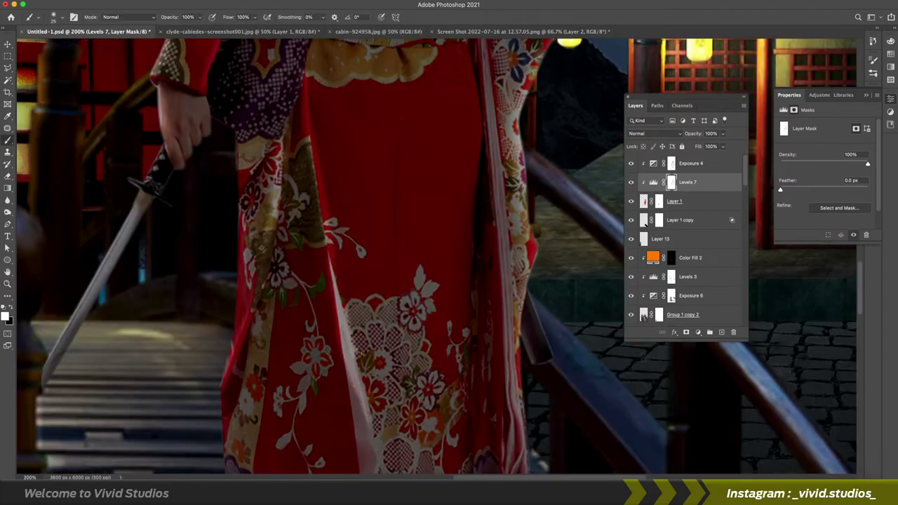
pyautogui.scroll(2, 315, 98)
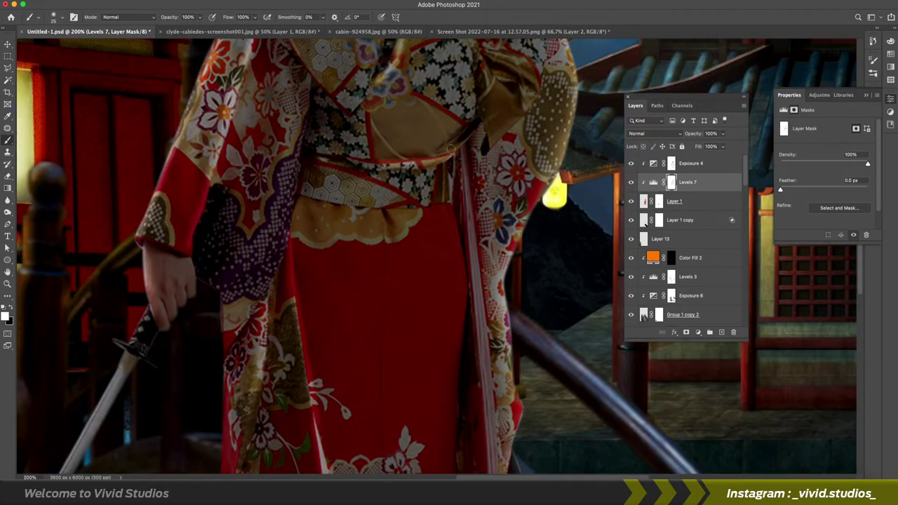
pyautogui.scroll(2, 337, 91)
pyautogui.scroll(2, 445, 182)
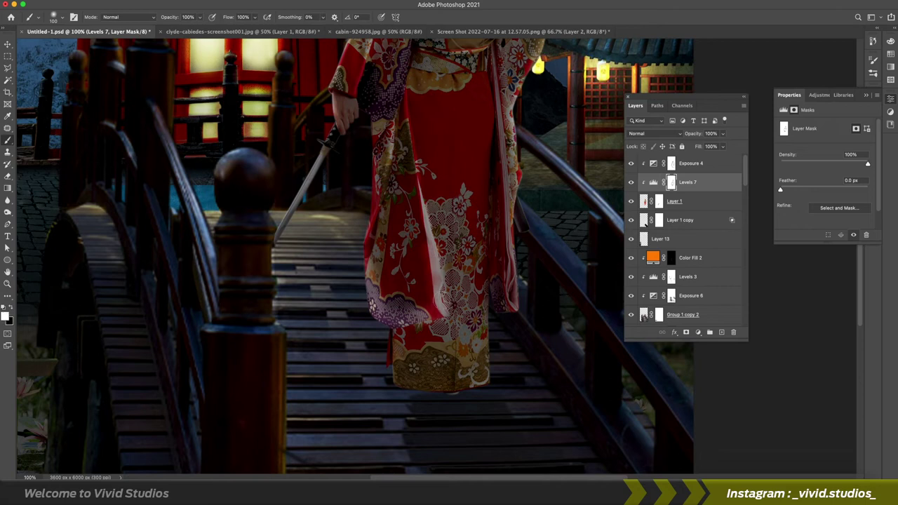
pyautogui.moveTo(511, 286); pyautogui.dragTo(516, 364)
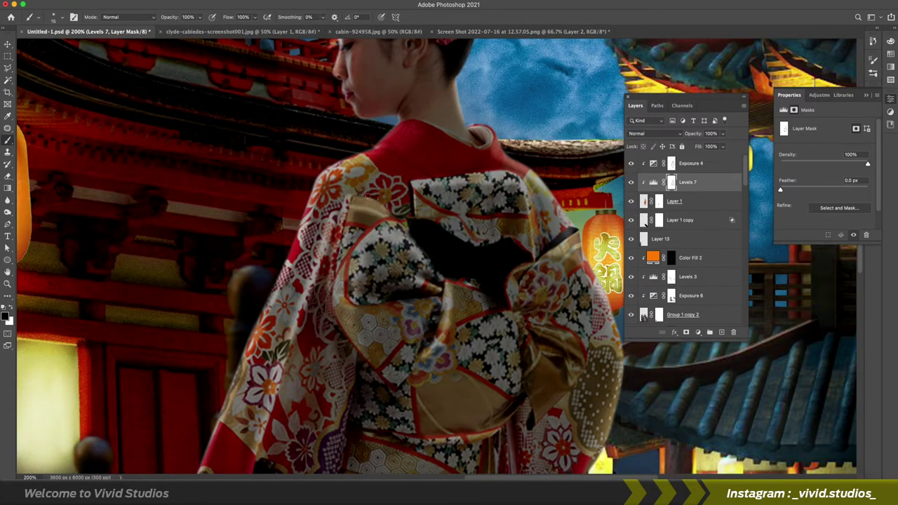
pyautogui.moveTo(557, 274); pyautogui.dragTo(481, 207)
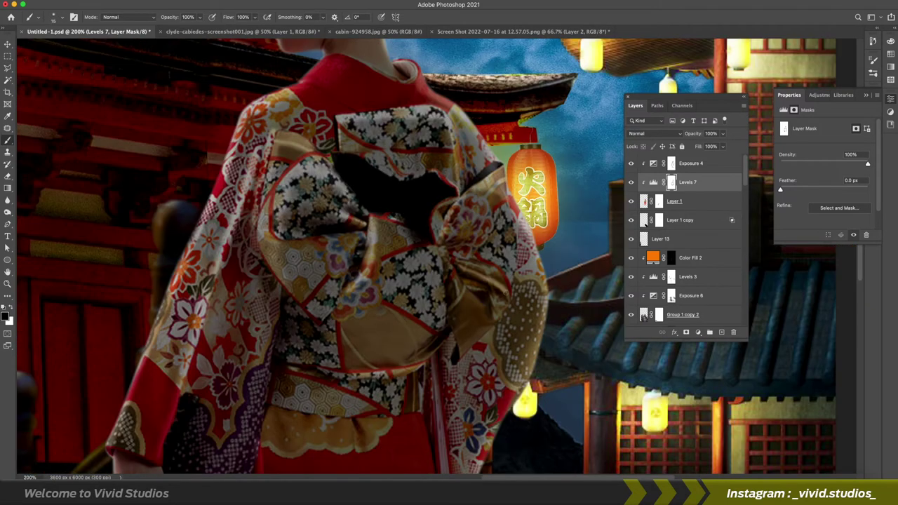
pyautogui.moveTo(337, 313); pyautogui.dragTo(356, 114)
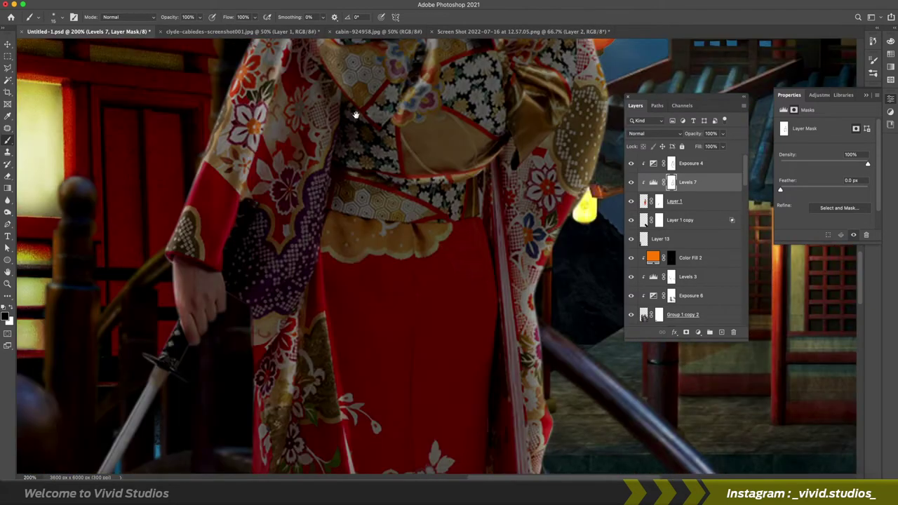
# Review the kimono at fit-to-screen and at 100% zoom.
pyautogui.hotkey('ctrl', '0')
pyautogui.hotkey('ctrl', '1')
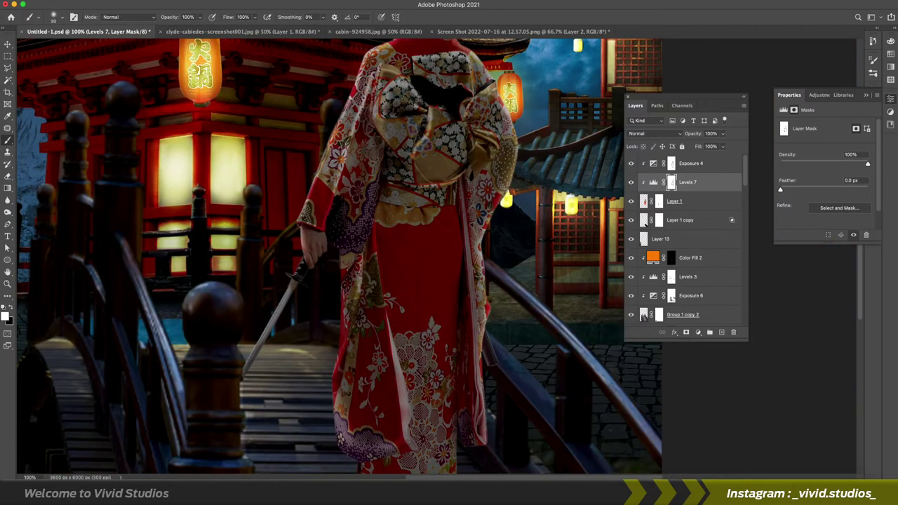
pyautogui.scroll(2, 404, 419)
pyautogui.scroll(-5, 390, 349)
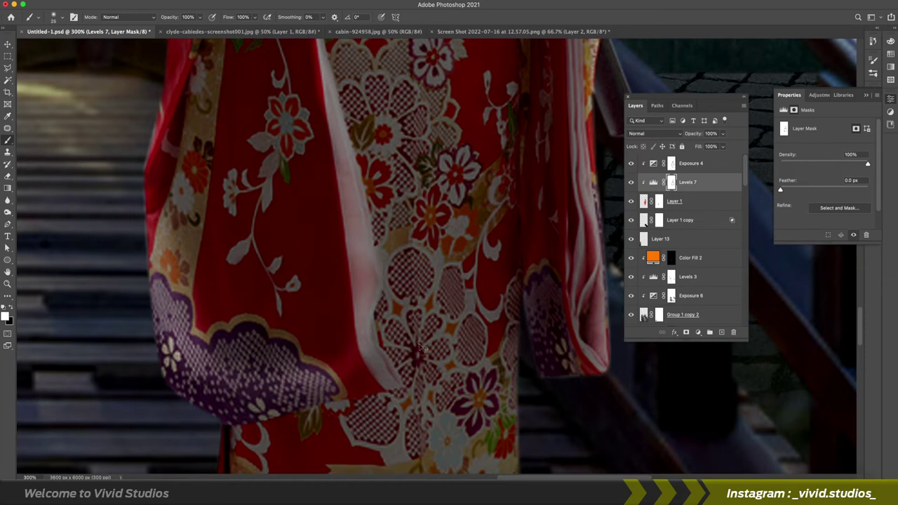
pyautogui.scroll(-5, 123, 270)
pyautogui.scroll(5, 287, 138)
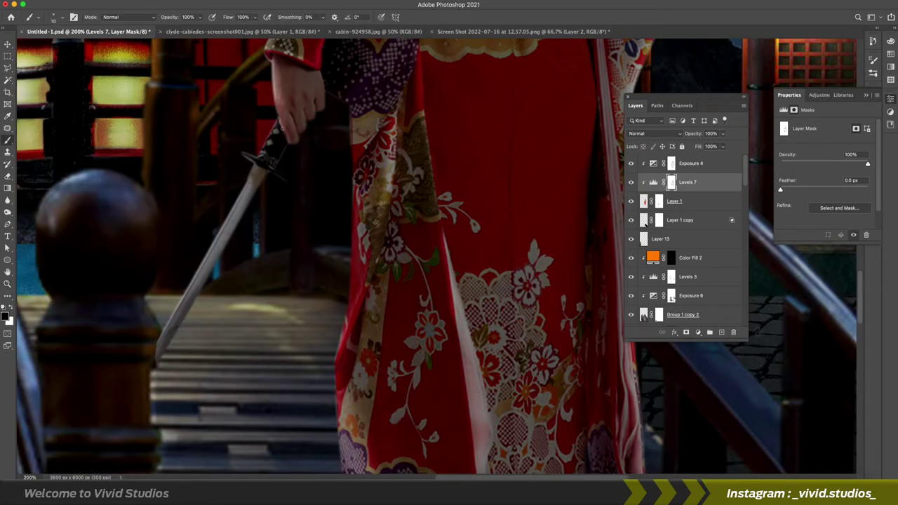
pyautogui.scroll(-5, 270, 65)
# Paint white on the Levels 7 mask, then select the Exposure 4 mask at 66.7% zoom.
pyautogui.press('v')
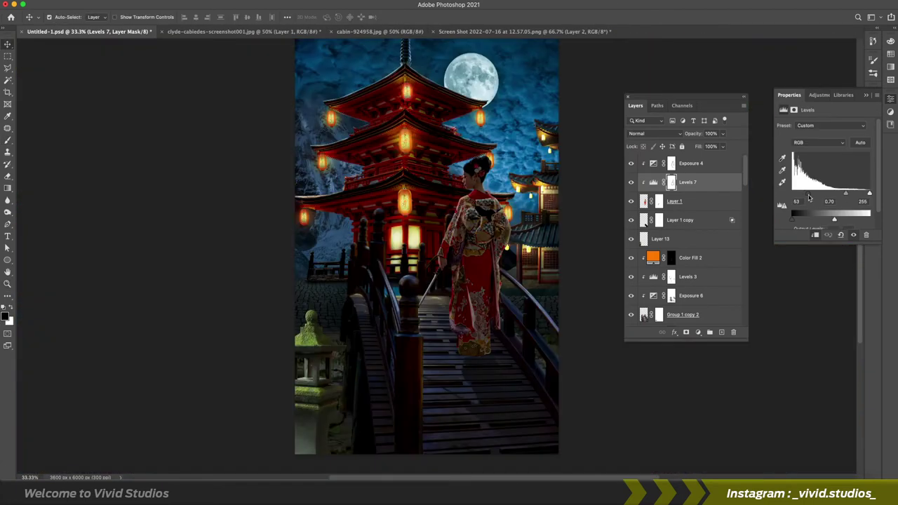
pyautogui.click(691, 163)
pyautogui.click(671, 163)
pyautogui.press('b')
pyautogui.press('x')
pyautogui.click(671, 182)
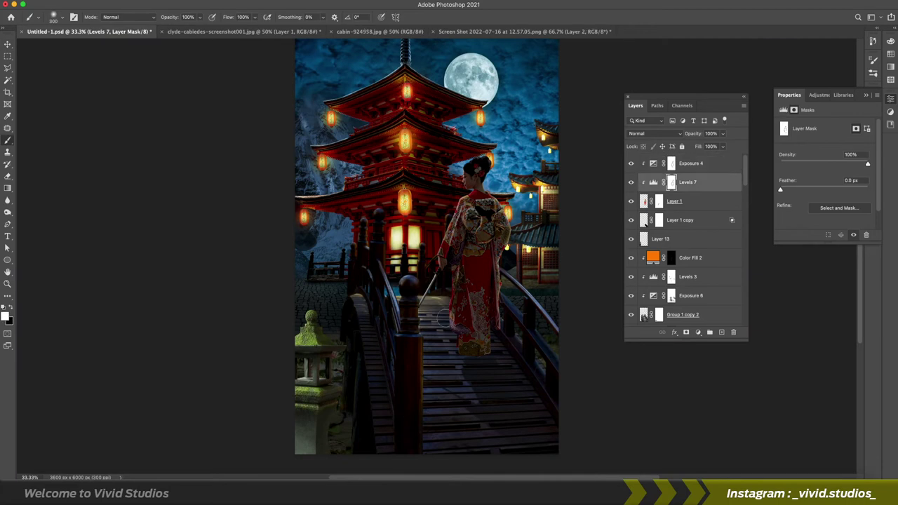
pyautogui.hotkey('alt', ']')
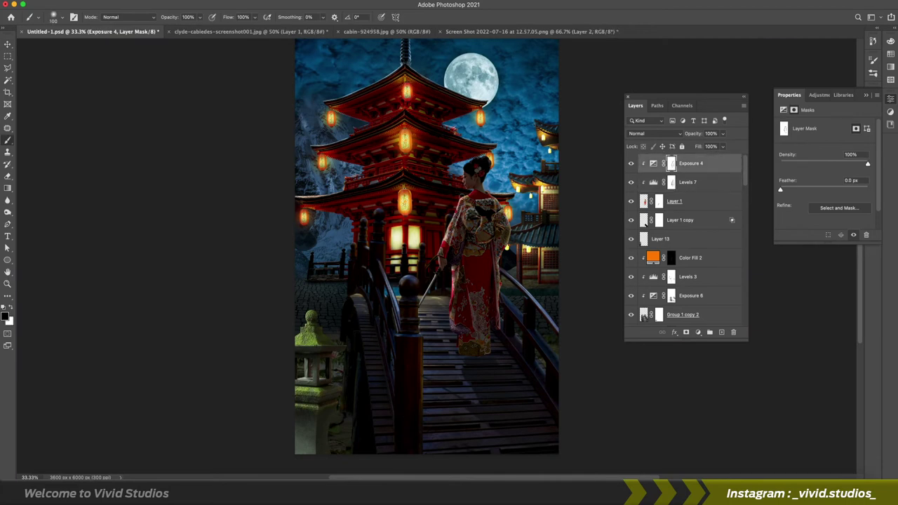
pyautogui.hotkey('ctrl', '+')
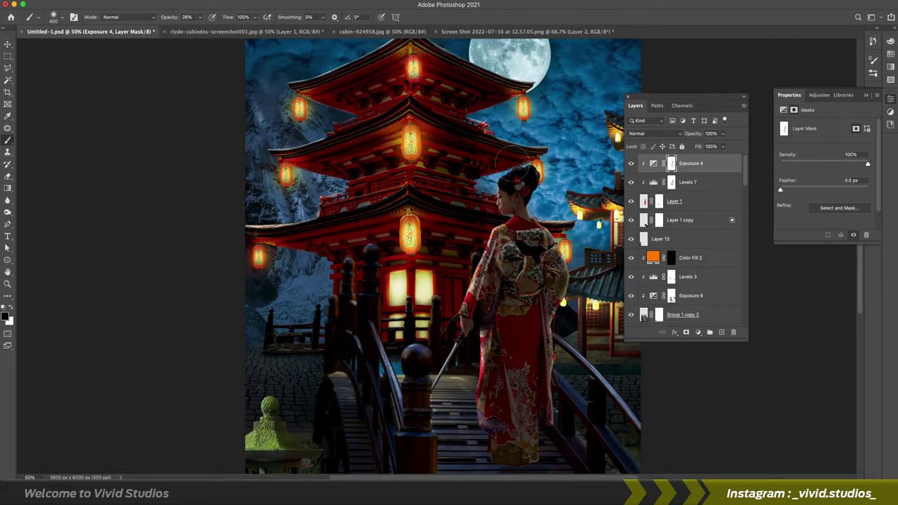
# Create Layer 16 beneath Layer 12 and set it to Overlay blending.
pyautogui.hotkey('alt', '[')
pyautogui.hotkey('ctrl', 't')
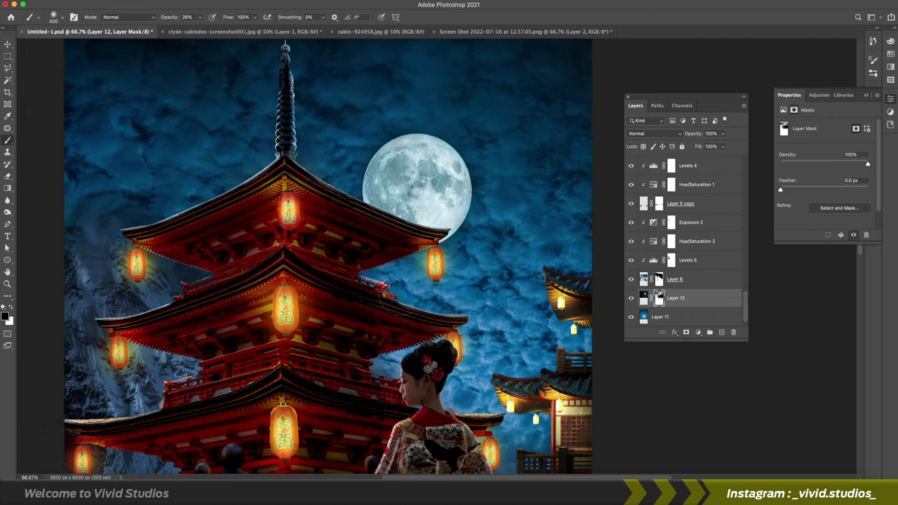
pyautogui.hotkey('ctrl', '-')
pyautogui.moveTo(674, 279); pyautogui.dragTo(693, 299)
pyautogui.click(655, 133)
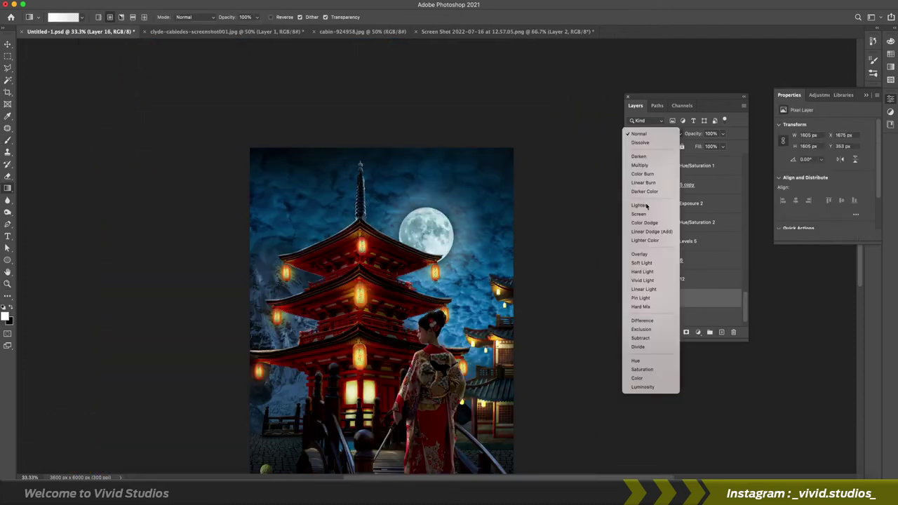
pyautogui.click(642, 256)
# Move the stone lantern (Layer 13) slightly lower.
pyautogui.press('v')
pyautogui.hotkey('ctrl', '-')
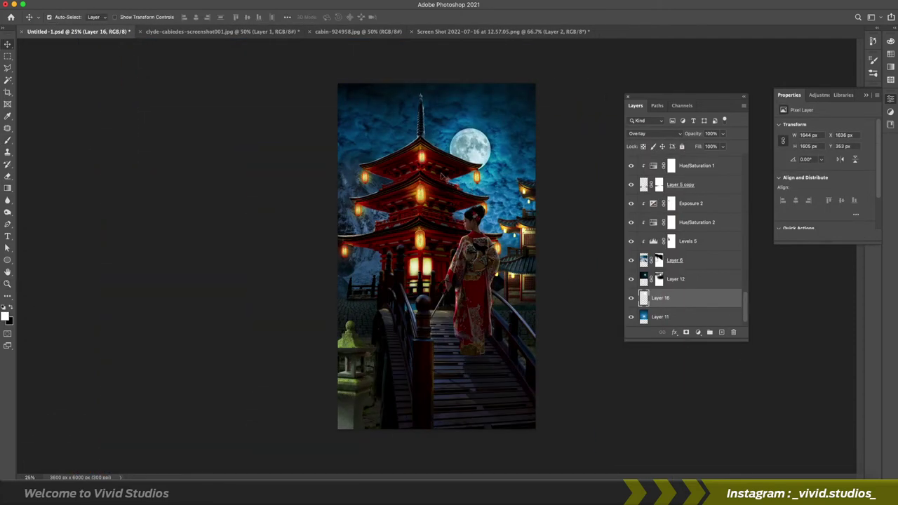
pyautogui.moveTo(353, 347); pyautogui.dragTo(347, 367)
pyautogui.click(698, 331)
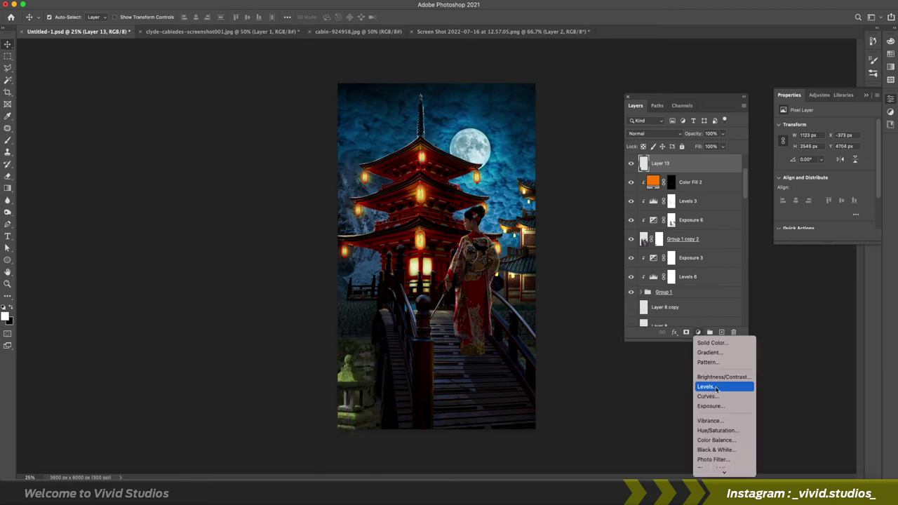
# Add an orange Color Fill layer in Color Dodge mode clipped to the lantern.
pyautogui.click(710, 379)
pyautogui.scroll(2, 353, 405)
pyautogui.scroll(1, 687, 205)
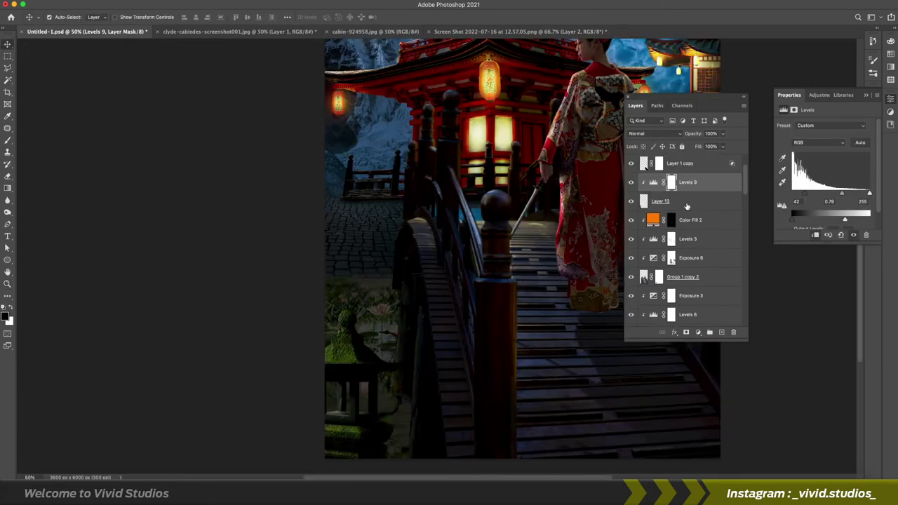
pyautogui.click(698, 332)
pyautogui.click(653, 238)
pyautogui.click(819, 133)
pyautogui.hotkey('shift', 'alt', 'd')
# Paint a radial orange glow over the lantern light on a new clipped layer.
pyautogui.click(688, 182)
pyautogui.click(722, 332)
pyautogui.press('g')
pyautogui.click(5, 316)
pyautogui.click(826, 124)
pyautogui.moveTo(358, 442); pyautogui.dragTo(385, 362)
# Add another glow layer in light yellow fff2b0 and invert the Color Fill 3 mask.
pyautogui.click(722, 332)
pyautogui.press('i')
pyautogui.press('d')
pyautogui.press('x')
pyautogui.click(6, 315)
pyautogui.write('fff2b0')
pyautogui.press('Return')
pyautogui.click(671, 239)
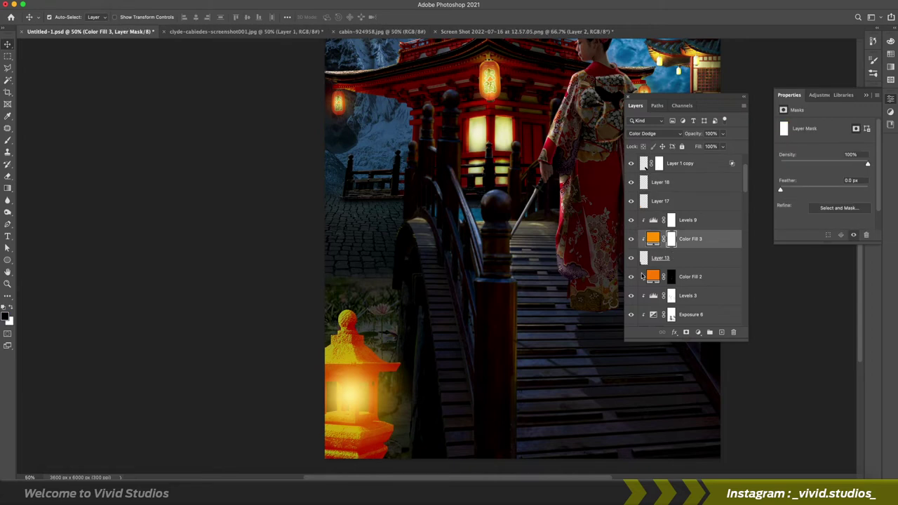
pyautogui.hotkey('ctrl', 'i')
pyautogui.press('b')
pyautogui.press('d')
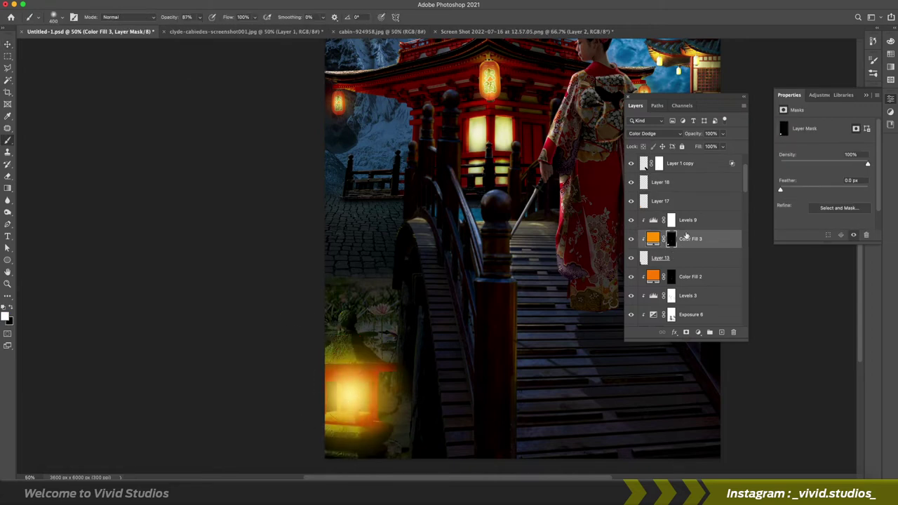
# Give the glow a brighter blend mode and select Layers 17 and 18 together.
pyautogui.click(660, 182)
pyautogui.keyDown('shift'); pyautogui.click(660, 201); pyautogui.keyUp('shift')
pyautogui.click(654, 133)
pyautogui.click(646, 220)
pyautogui.press('v')
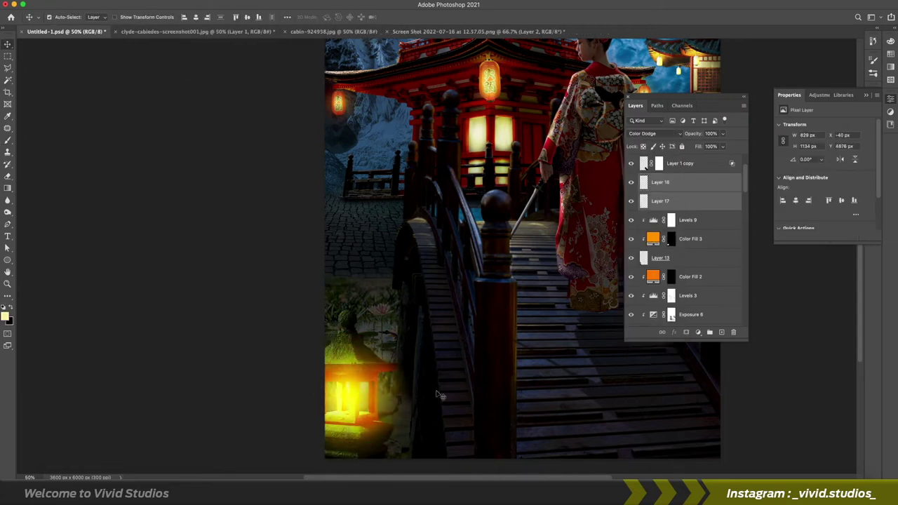
pyautogui.hotkey('ctrl', '+')
# Add a colourised Hue/Saturation adjustment clipped to the lantern.
pyautogui.click(660, 257)
pyautogui.click(697, 332)
pyautogui.click(723, 414)
pyautogui.click(825, 207)
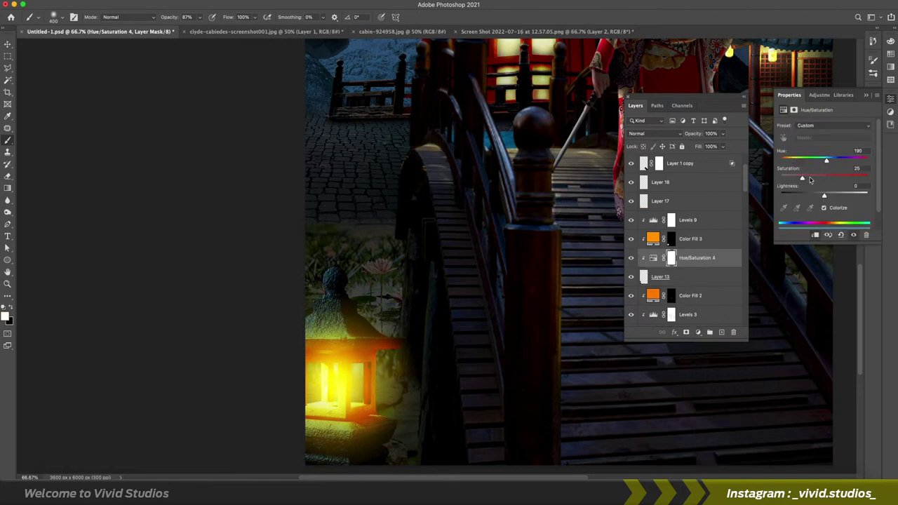
pyautogui.hotkey('ctrl', '+')
pyautogui.click(671, 220)
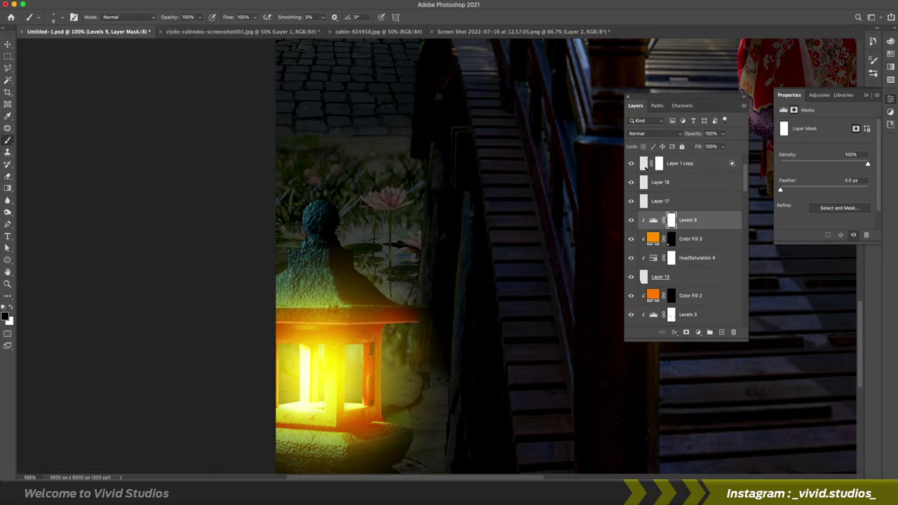
# Paint an orange glow onto the bridge post on the Color Fill 2 mask with a larger brush.
pyautogui.hotkey('alt', '[')
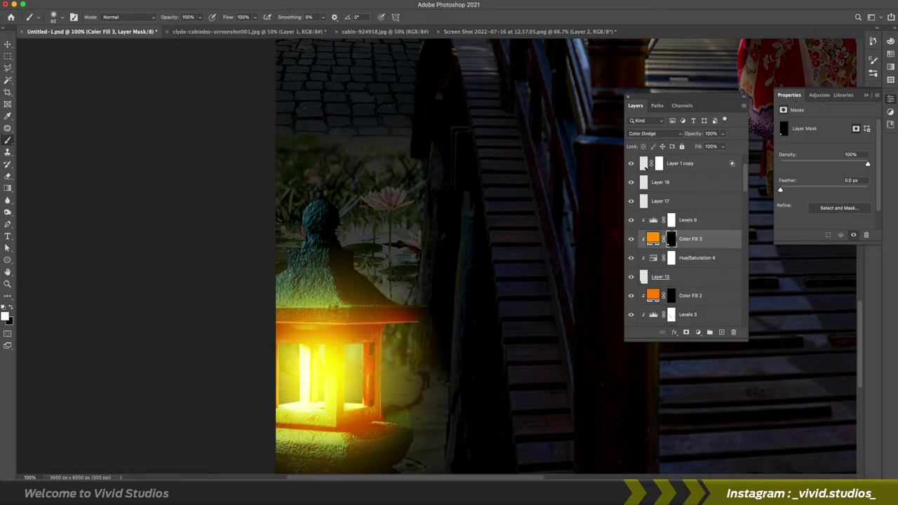
pyautogui.hotkey('ctrl', '-')
pyautogui.hotkey('alt', '[')
pyautogui.hotkey('alt', '[')
pyautogui.hotkey('alt', '[')
pyautogui.press(']')
pyautogui.click(484, 383)
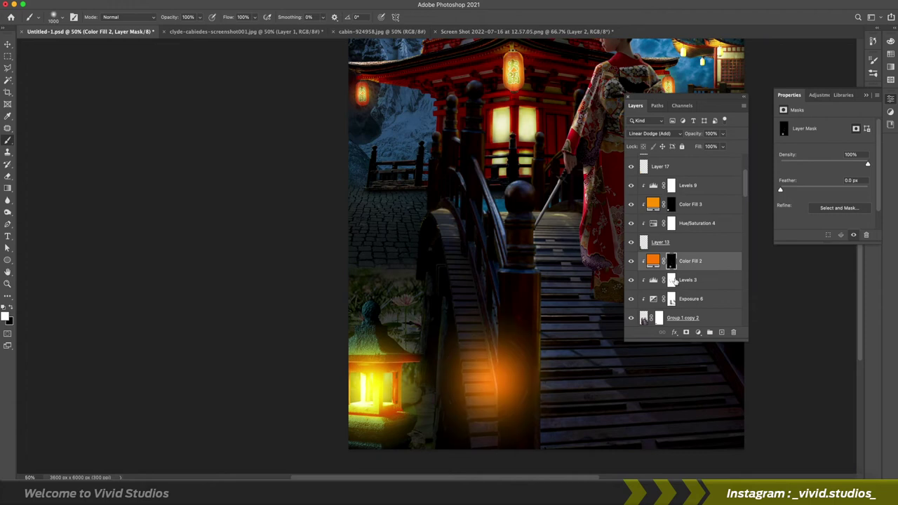
pyautogui.hotkey('alt', '[')
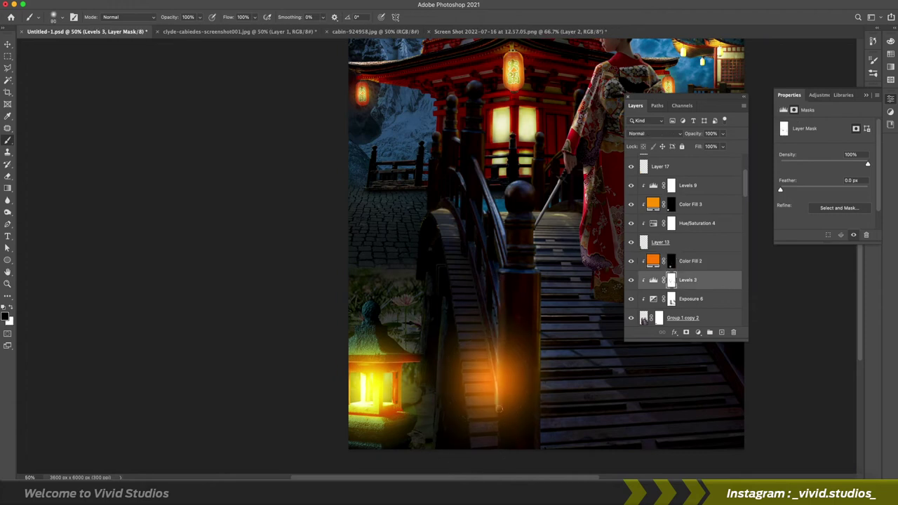
pyautogui.hotkey('alt', ']')
pyautogui.press('[')
pyautogui.press('[')
pyautogui.press('[')
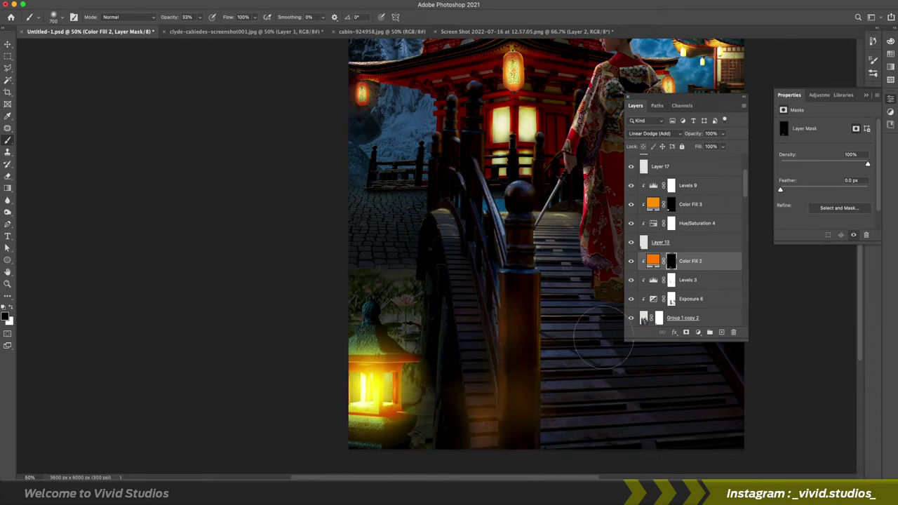
# Refine the bridge-post glow with a smaller brush, then bring up the green leaves photo.
pyautogui.hotkey('alt', '[')
pyautogui.hotkey('alt', '[')
pyautogui.hotkey('alt', ']')
pyautogui.press('[')
pyautogui.press('[')
pyautogui.press('[')
pyautogui.press('x')
pyautogui.hotkey('alt', ']')
pyautogui.press(']')
pyautogui.press('x')
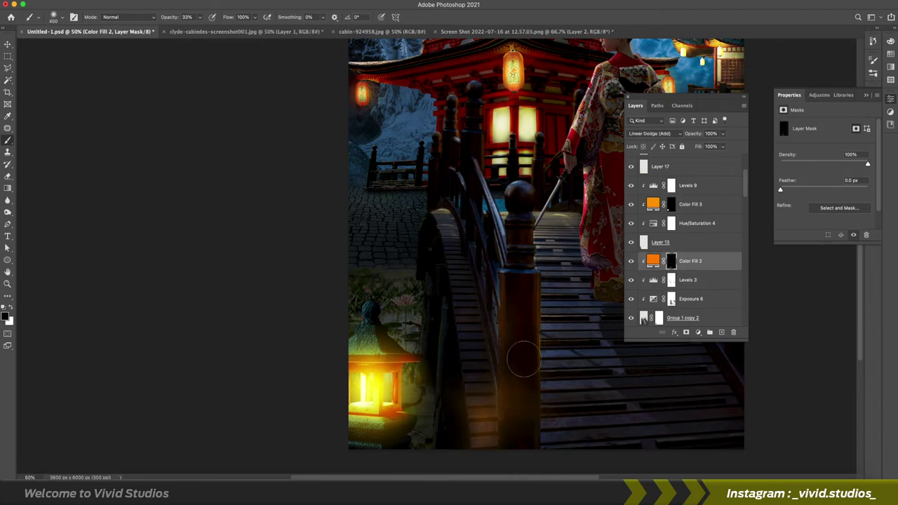
pyautogui.hotkey('ctrl', '0')
pyautogui.press('h')
pyautogui.doubleClick(729, 166)
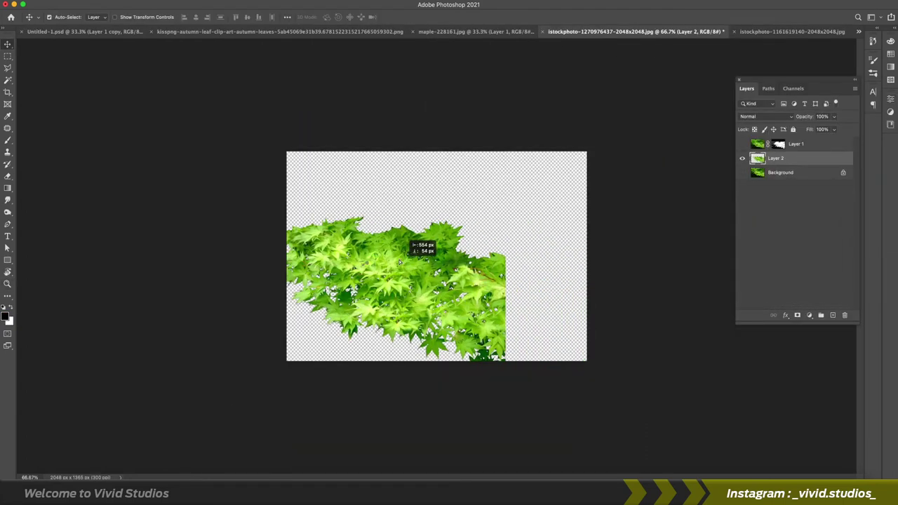
# Bring the green leaves in, place them at lower left, and warp them to curve upward.
pyautogui.moveTo(790, 209); pyautogui.dragTo(790, 146)
pyautogui.hotkey('ctrl', 't')
pyautogui.rightClick(359, 228)
pyautogui.click(393, 409)
pyautogui.moveTo(351, 214); pyautogui.dragTo(342, 357)
pyautogui.press('Return')
pyautogui.click(232, 253)
pyautogui.moveTo(274, 327); pyautogui.dragTo(213, 363)
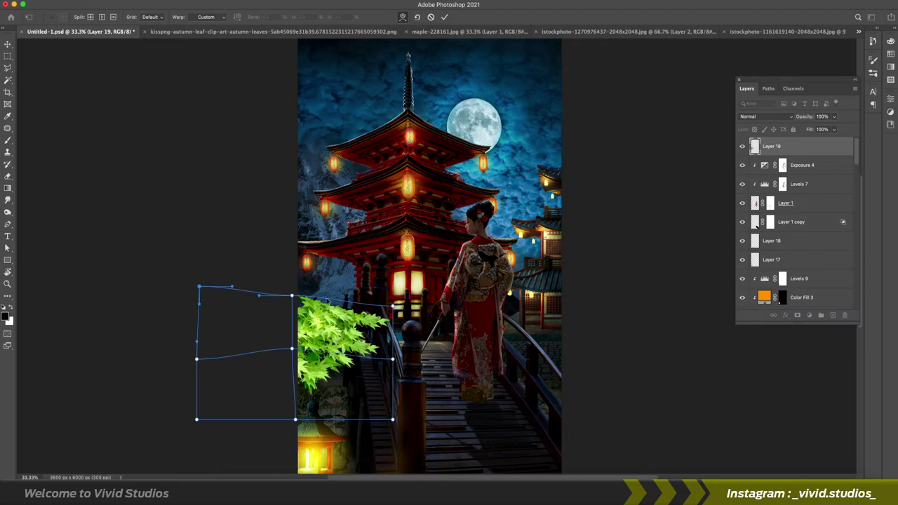
pyautogui.moveTo(292, 295); pyautogui.dragTo(287, 289)
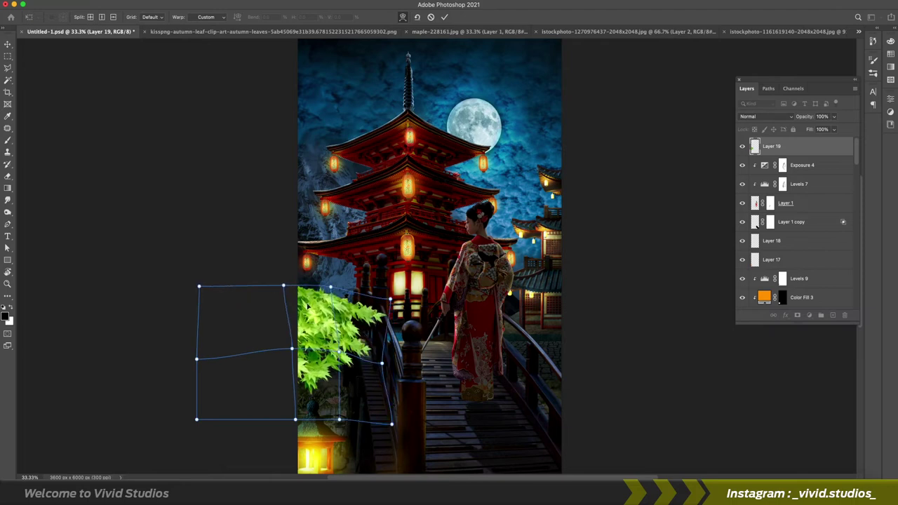
pyautogui.press('Return')
# Duplicate the warped leaves and shift the copy up and left with a slight rotation.
pyautogui.hotkey('ctrl', 'alt', 't')
pyautogui.moveTo(378, 365); pyautogui.dragTo(308, 295)
pyautogui.moveTo(302, 211); pyautogui.dragTo(315, 200)
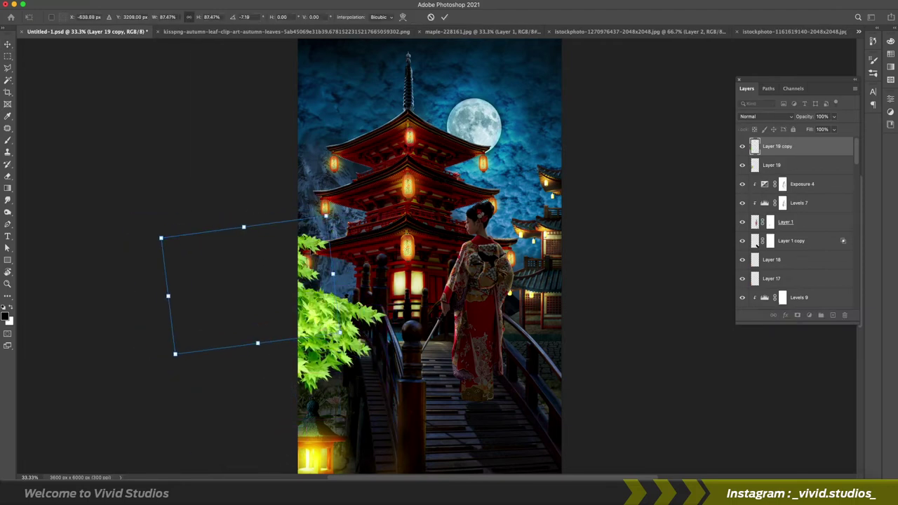
pyautogui.press('Return')
pyautogui.click(793, 32)
# Add another copy of the green leaves along the right edge and enlarge it.
pyautogui.moveTo(435, 266)
pyautogui.mouseDown()
pyautogui.moveTo(593, 376)
pyautogui.moveTo(593, 435)
pyautogui.mouseUp()
pyautogui.hotkey('ctrl', 't')
pyautogui.press('Return')
pyautogui.click(641, 32)
pyautogui.moveTo(435, 267); pyautogui.dragTo(84, 31)
pyautogui.hotkey('ctrl', 't')
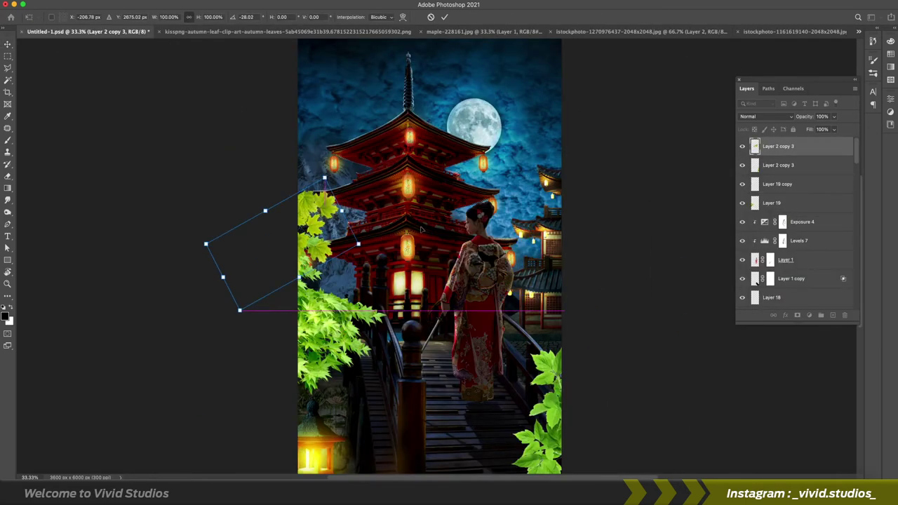
pyautogui.moveTo(266, 253); pyautogui.dragTo(548, 350)
pyautogui.moveTo(606, 417); pyautogui.dragTo(646, 390)
pyautogui.press('Return')
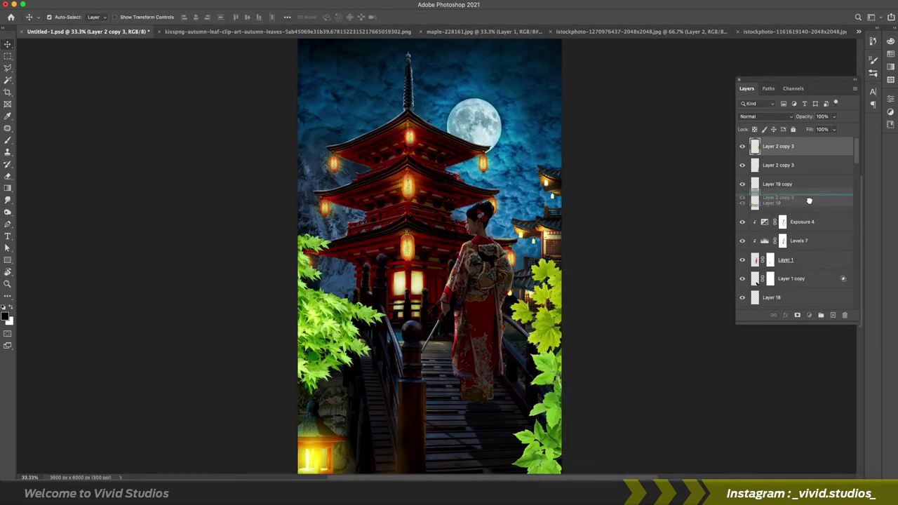
# Bring in the orange maple leaves and position them in the top-right corner.
pyautogui.click(482, 31)
pyautogui.moveTo(521, 218); pyautogui.dragTo(528, 280)
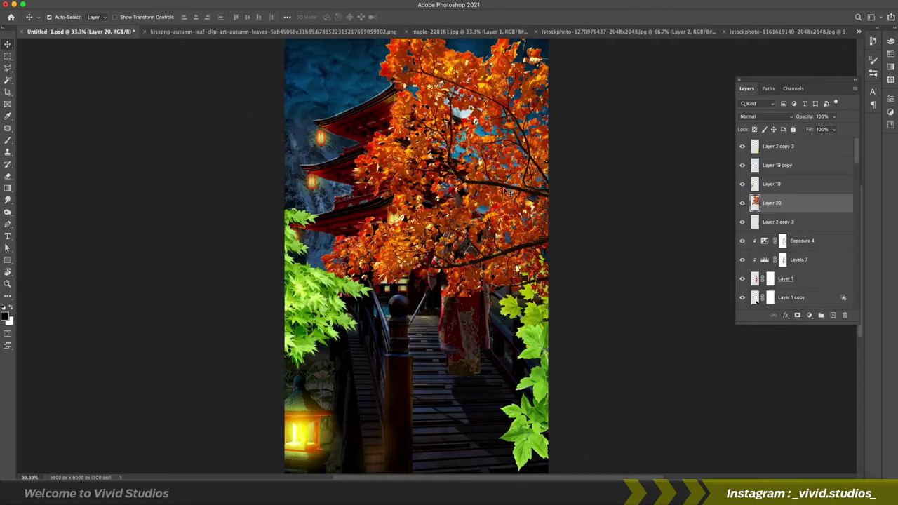
pyautogui.click(742, 222)
pyautogui.click(779, 203)
pyautogui.moveTo(491, 141)
pyautogui.mouseDown()
pyautogui.moveTo(541, 174)
pyautogui.moveTo(561, 144)
pyautogui.moveTo(533, 167)
pyautogui.mouseUp()
pyautogui.hotkey('ctrl', 't')
pyautogui.press('Return')
pyautogui.press('z')
pyautogui.click(505, 155)
pyautogui.hotkey('ctrl', '-')
# Nudge and rotate the bottom-right green leaves, then recheck the Layer 19 copy leaves at left.
pyautogui.press('v')
pyautogui.moveTo(526, 421); pyautogui.dragTo(526, 393)
pyautogui.hotkey('ctrl', 't')
pyautogui.moveTo(582, 442); pyautogui.dragTo(559, 415)
pyautogui.press('Return')
pyautogui.click(365, 295)
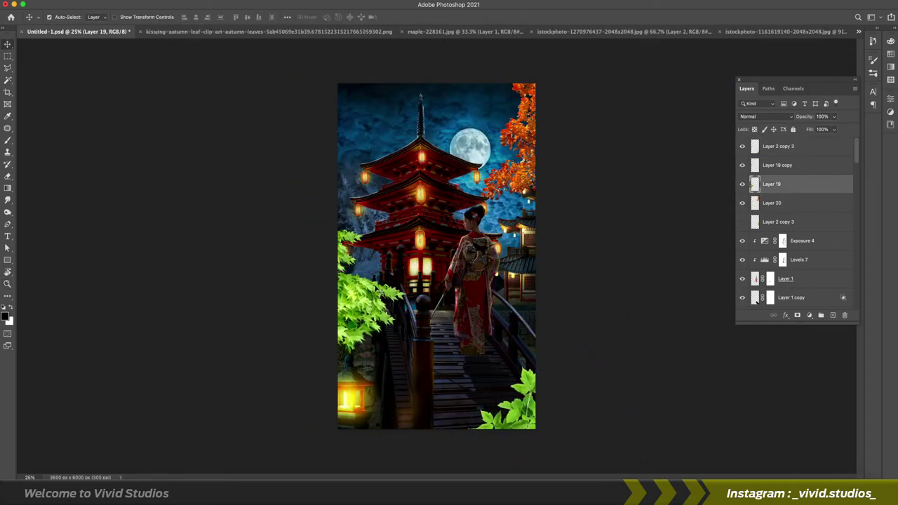
pyautogui.hotkey('ctrl', 't')
pyautogui.press('Return')
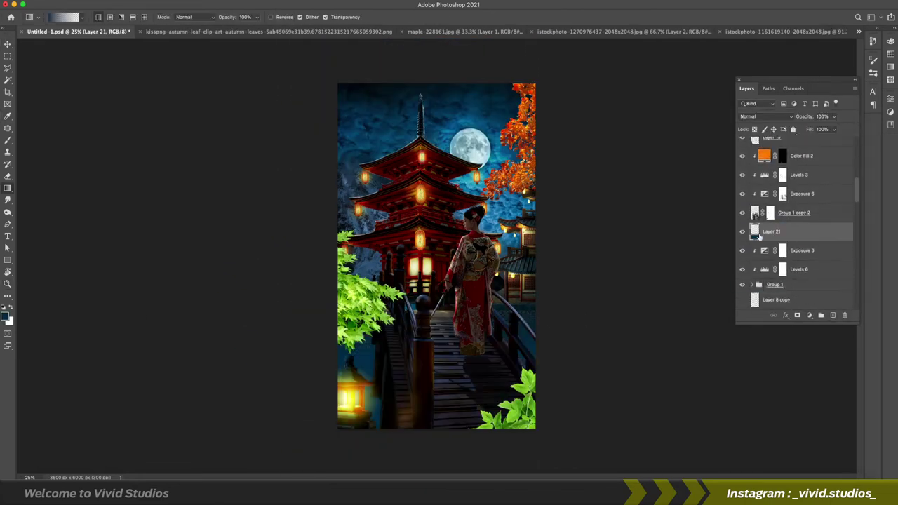
# Add two new empty layers, Layer 21 and Layer 22, above Exposure 3 and take the Brush.
pyautogui.click(832, 316)
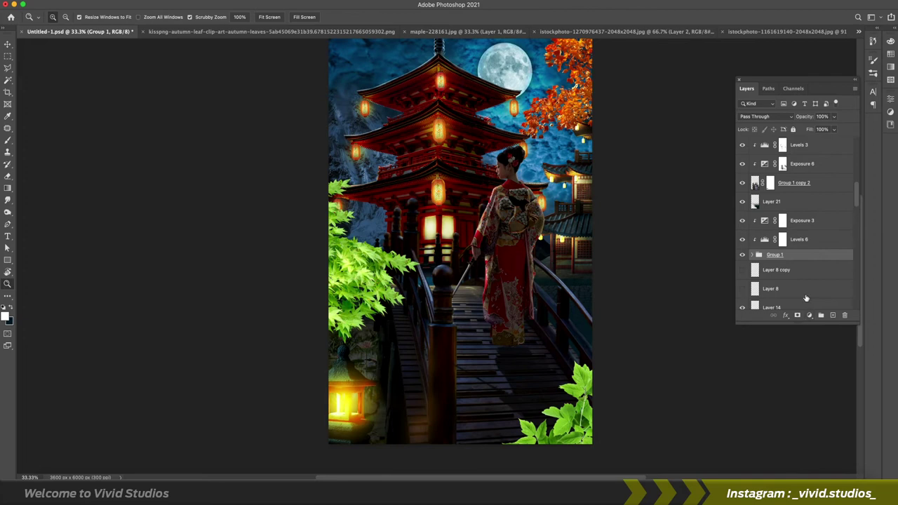
pyautogui.click(832, 315)
pyautogui.press('b')
pyautogui.rightClick(376, 389)
pyautogui.rightClick(376, 389)
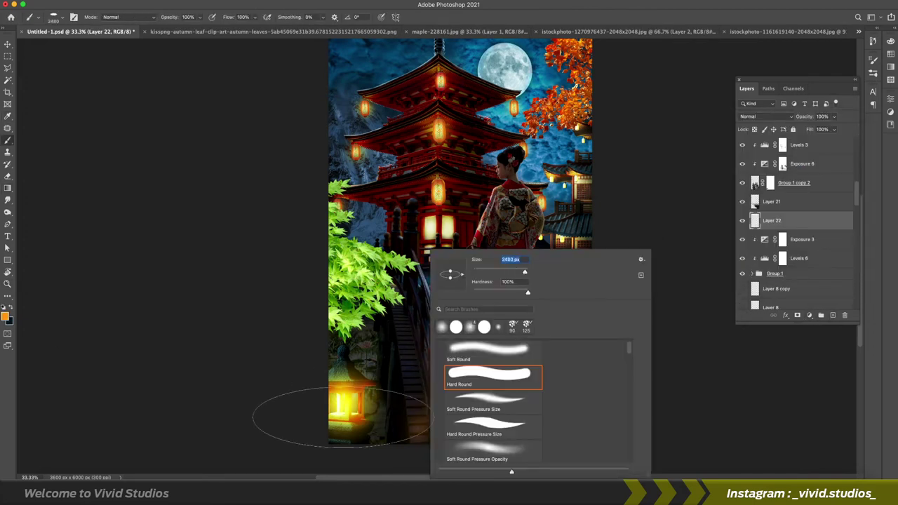
# Target the Exposure 3 mask with default black/white colours and brush opacity 49%.
pyautogui.press('Escape')
pyautogui.hotkey('alt', '[')
pyautogui.press('d')
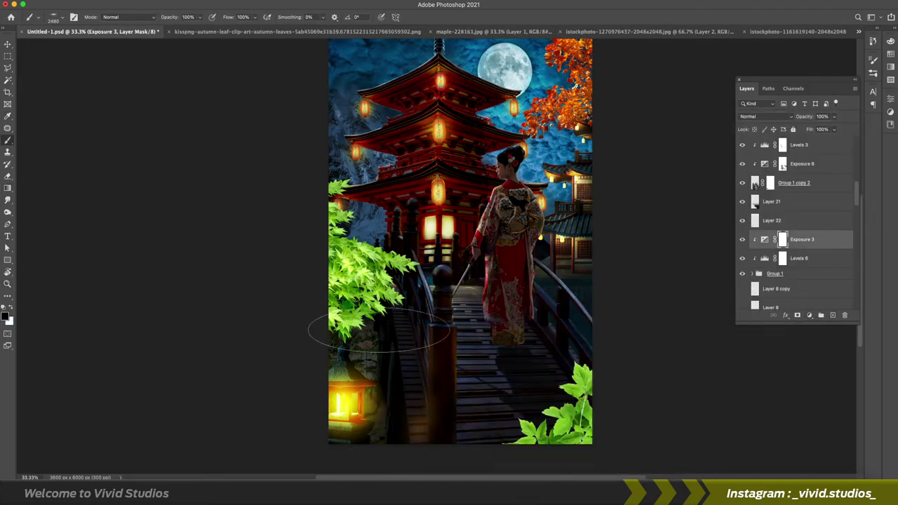
pyautogui.scroll(2, 366, 359)
pyautogui.press('4')
pyautogui.press('9')
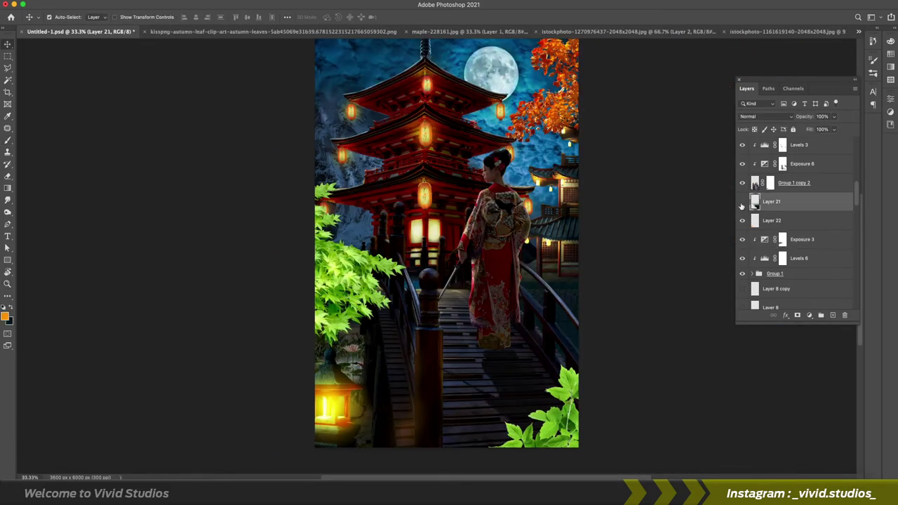
pyautogui.click(421, 291)
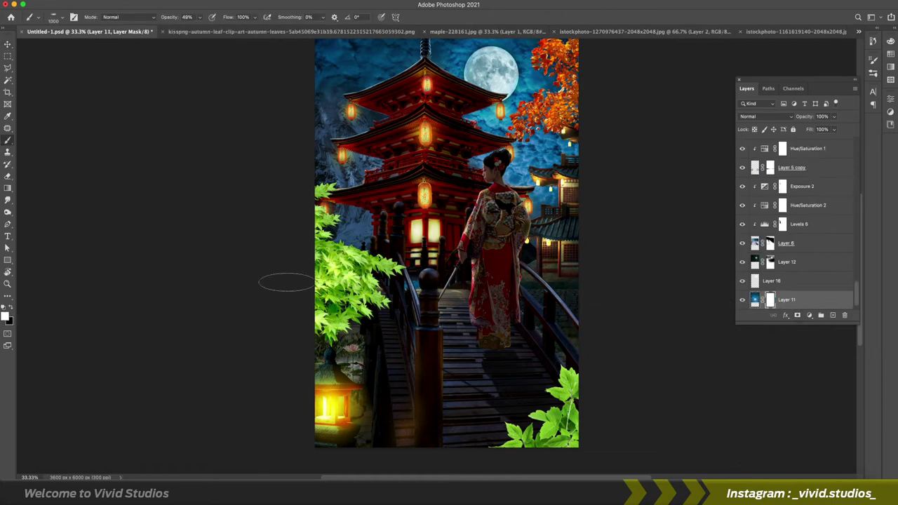
# Duplicate the Layer 5 copy and group the two copies into Group 2.
pyautogui.scroll(-1, 744, 286)
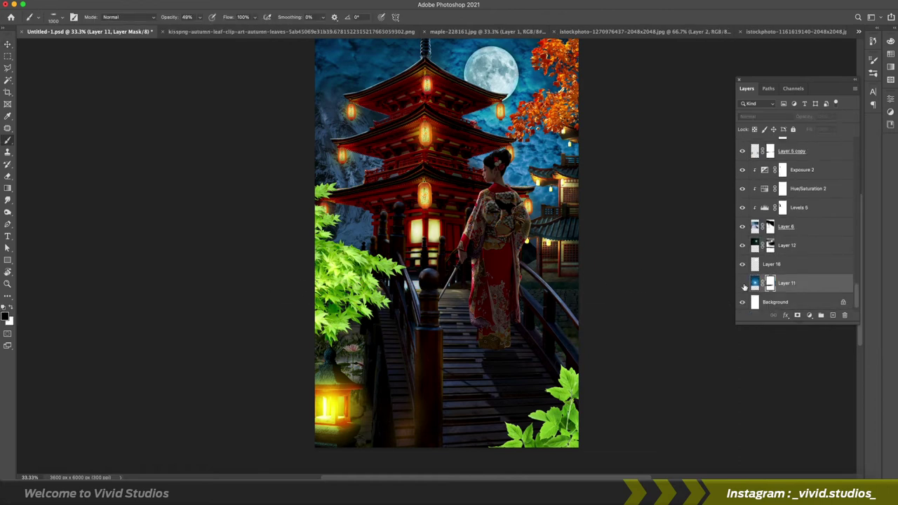
pyautogui.hotkey('ctrl', 'j')
pyautogui.hotkey('ctrl', 't')
pyautogui.press('Return')
pyautogui.press('b')
pyautogui.hotkey('ctrl', '=')
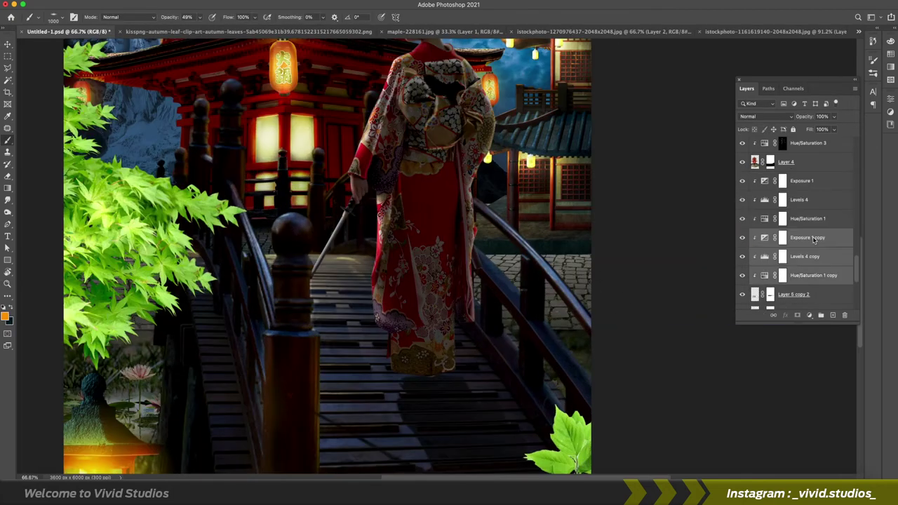
pyautogui.keyDown('shift'); pyautogui.click(791, 256); pyautogui.keyUp('shift')
pyautogui.hotkey('ctrl', 'g')
# Select the Exposure 1 mask and the Layer 5 copy masks with default black/white colours.
pyautogui.click(801, 180)
pyautogui.keyDown('shift'); pyautogui.click(796, 218); pyautogui.keyUp('shift')
pyautogui.click(765, 180)
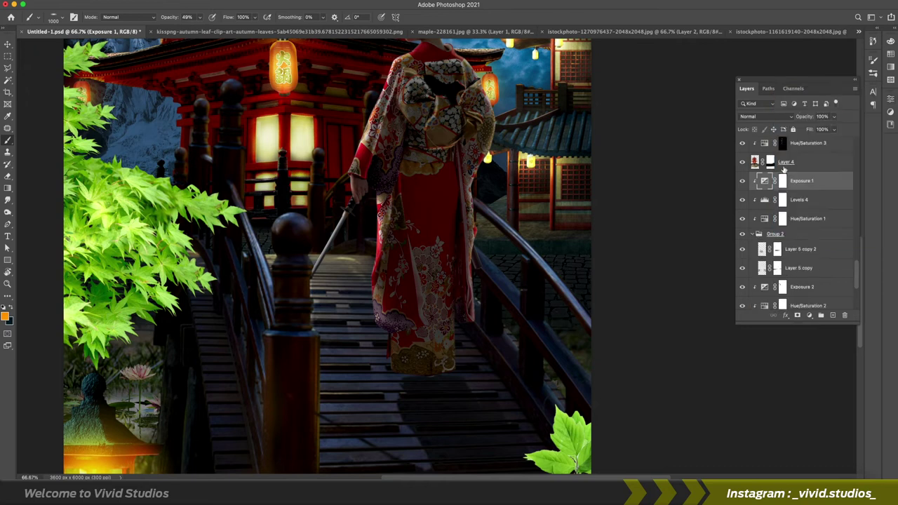
pyautogui.click(783, 180)
pyautogui.press('d')
pyautogui.click(777, 267)
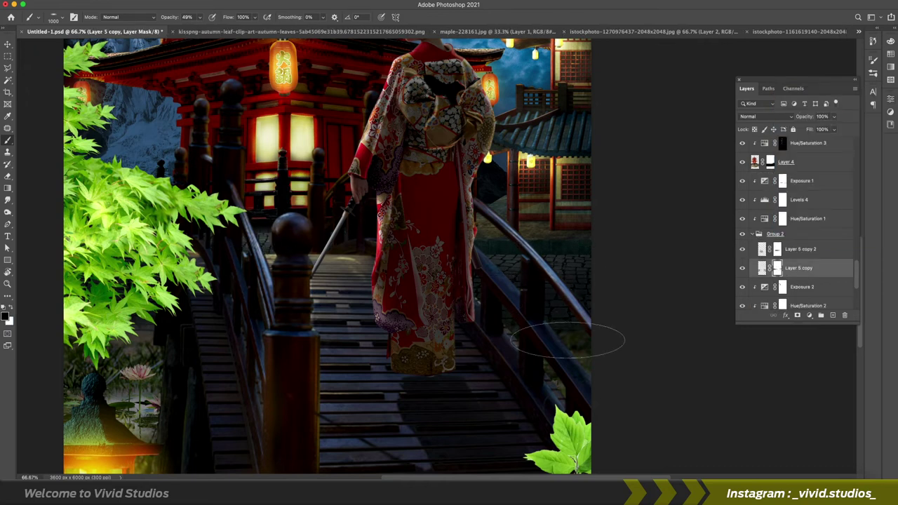
pyautogui.hotkey('alt', ']')
# Try an extra Layer 5 copy with Curves, then undo it and zoom back out.
pyautogui.moveTo(800, 249); pyautogui.dragTo(800, 267)
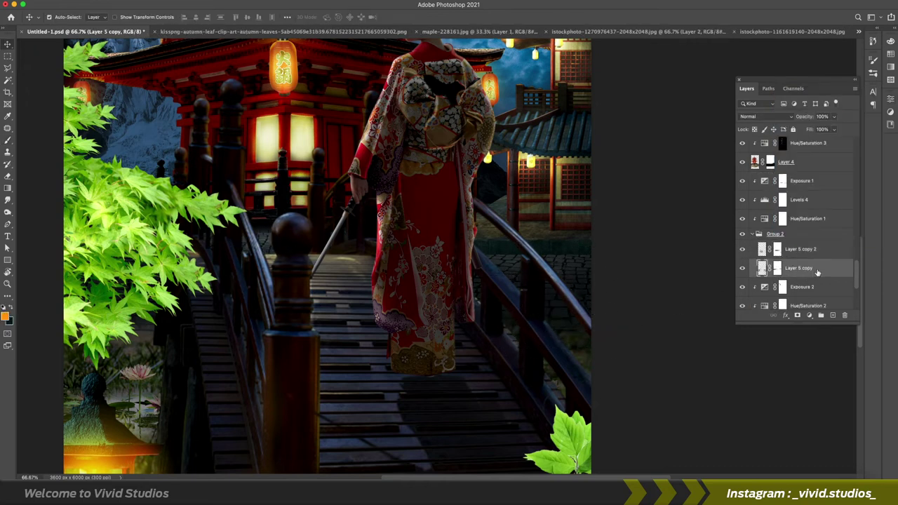
pyautogui.press('v')
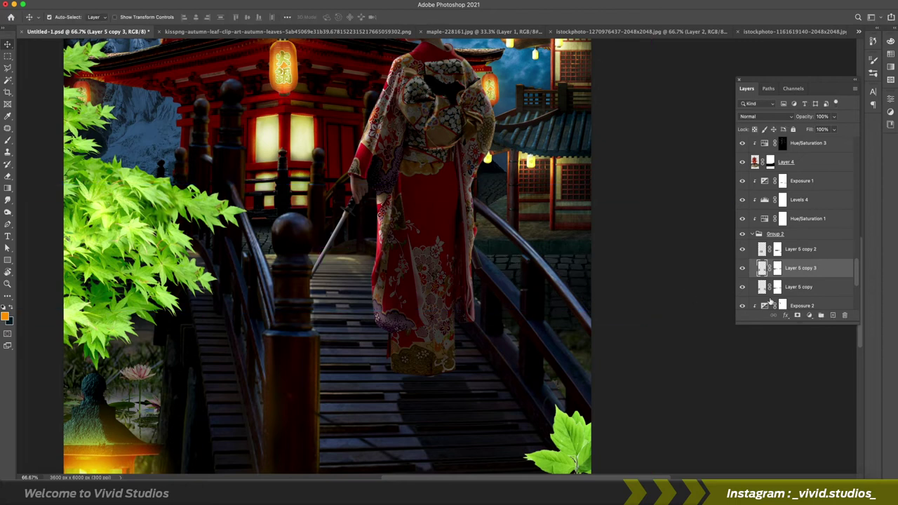
pyautogui.click(776, 287)
pyautogui.hotkey('ctrl', 'm')
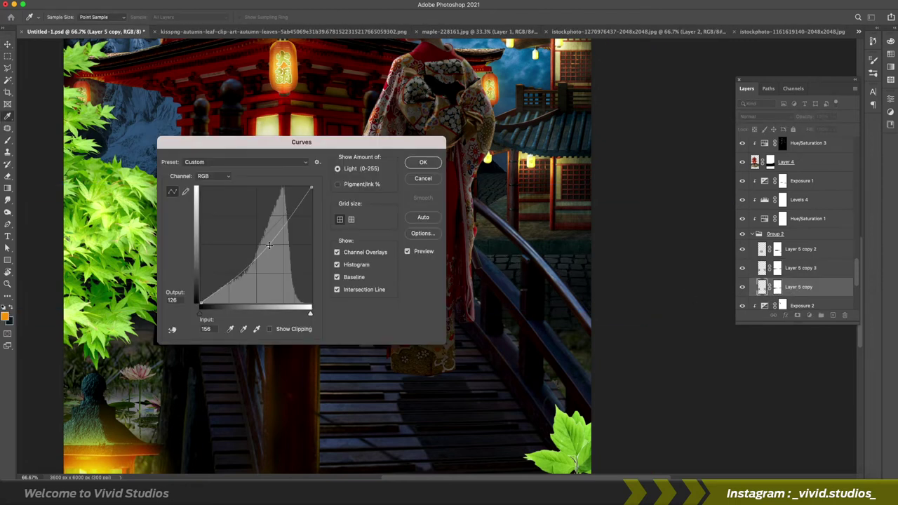
pyautogui.click(423, 181)
pyautogui.hotkey('ctrl', 'z')
pyautogui.press('z')
pyautogui.keyDown('alt'); pyautogui.click(541, 284); pyautogui.keyUp('alt')
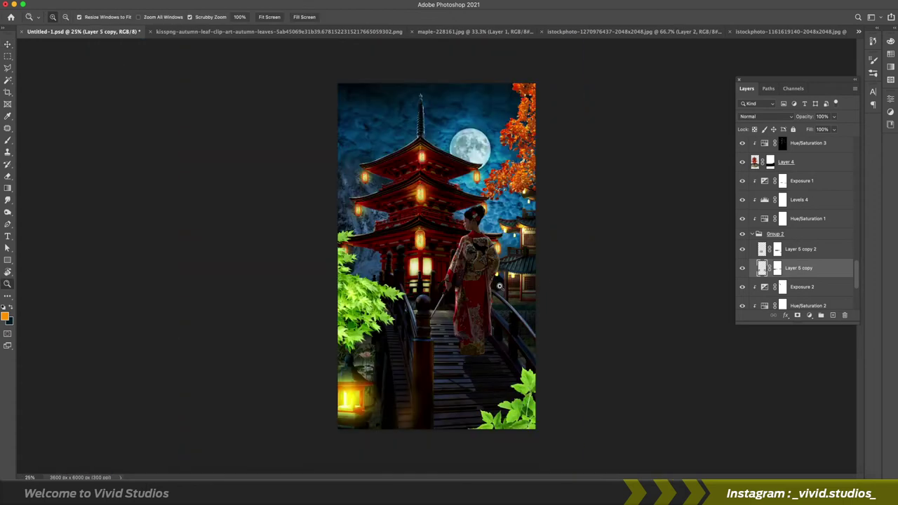
pyautogui.scroll(-2, 793, 267)
# Move Layer 19 above Layer 19 copy and add a Levels adjustment with midtones 0.84.
pyautogui.click(765, 235)
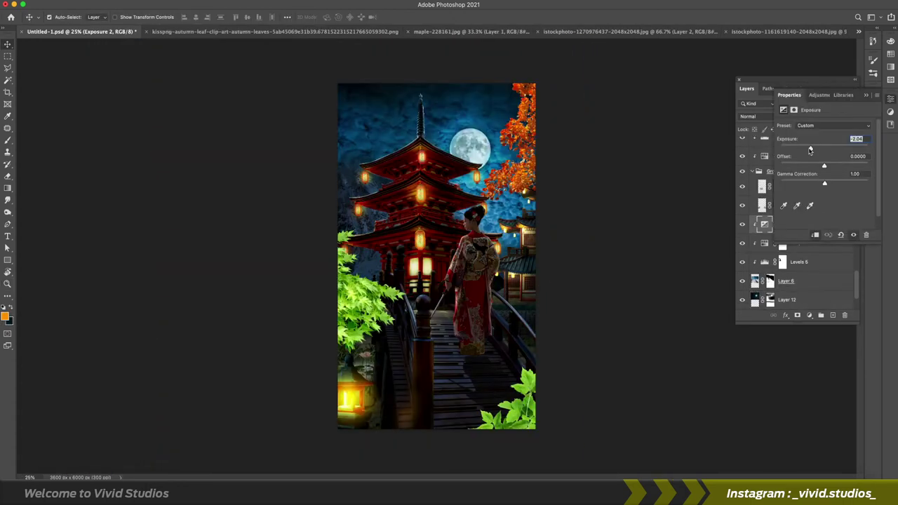
pyautogui.doubleClick(764, 264)
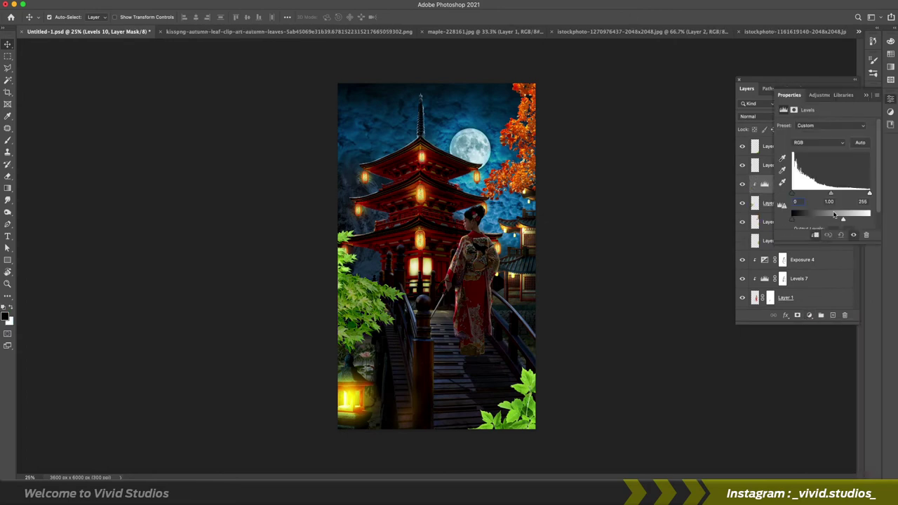
pyautogui.click(800, 203)
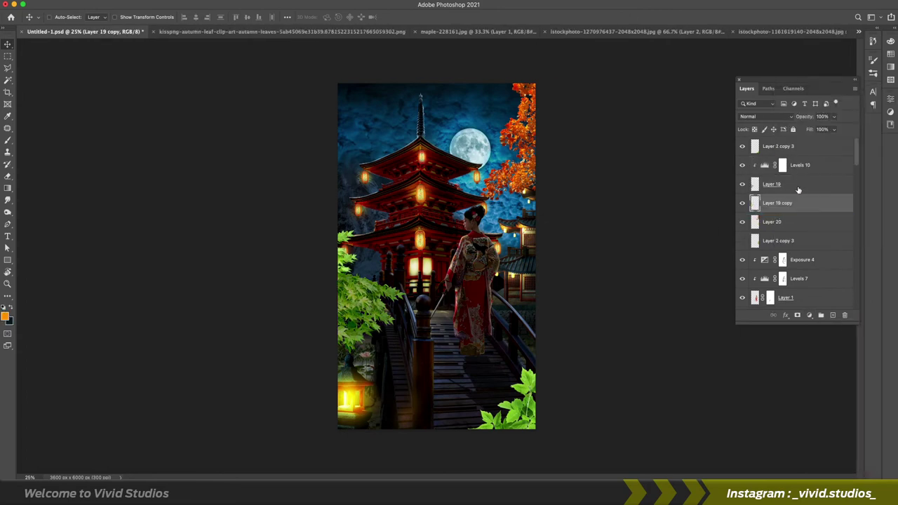
pyautogui.moveTo(800, 204); pyautogui.dragTo(807, 157)
pyautogui.click(809, 165)
pyautogui.moveTo(842, 289); pyautogui.dragTo(842, 289)
pyautogui.click(809, 315)
pyautogui.click(820, 349)
pyautogui.moveTo(832, 194); pyautogui.dragTo(804, 195)
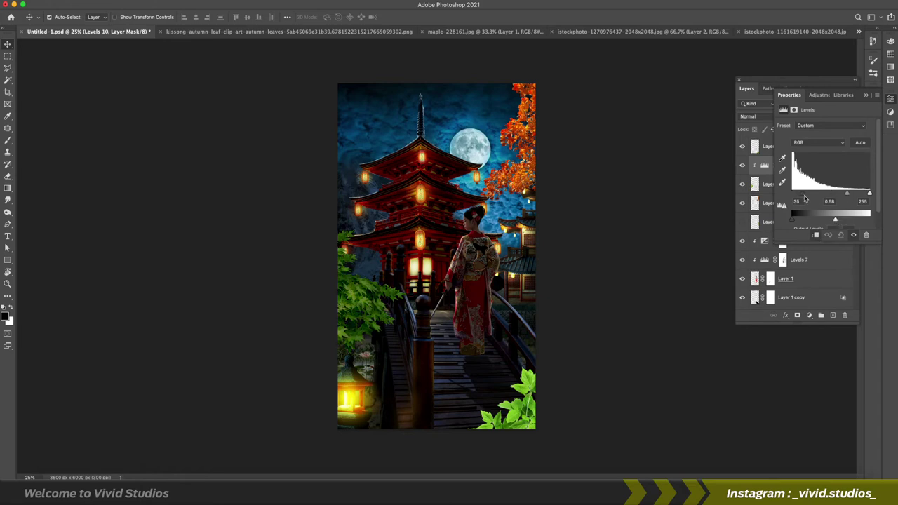
# Move Layer 2 copy 3 near the top, adding Exposure -1.24 and a Levels adjustment.
pyautogui.click(779, 240)
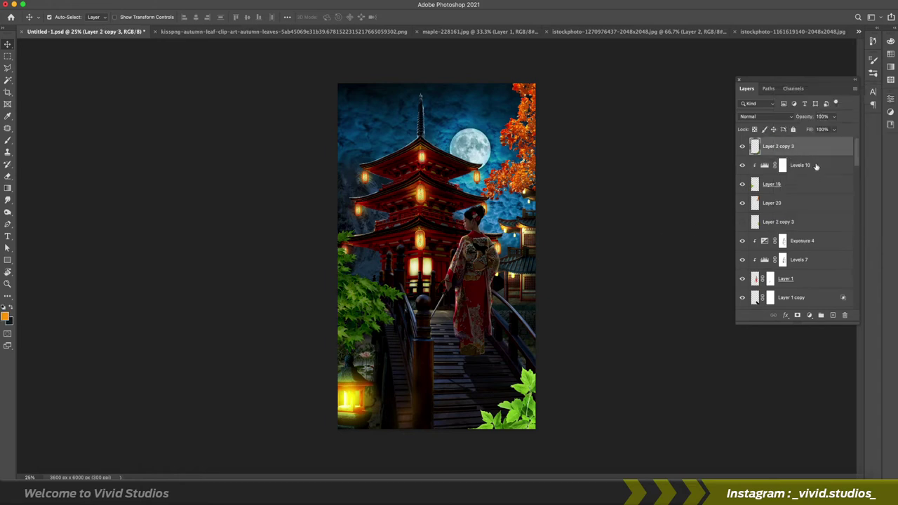
pyautogui.moveTo(778, 241); pyautogui.dragTo(779, 165)
pyautogui.click(809, 315)
pyautogui.click(821, 389)
pyautogui.moveTo(824, 148); pyautogui.dragTo(820, 149)
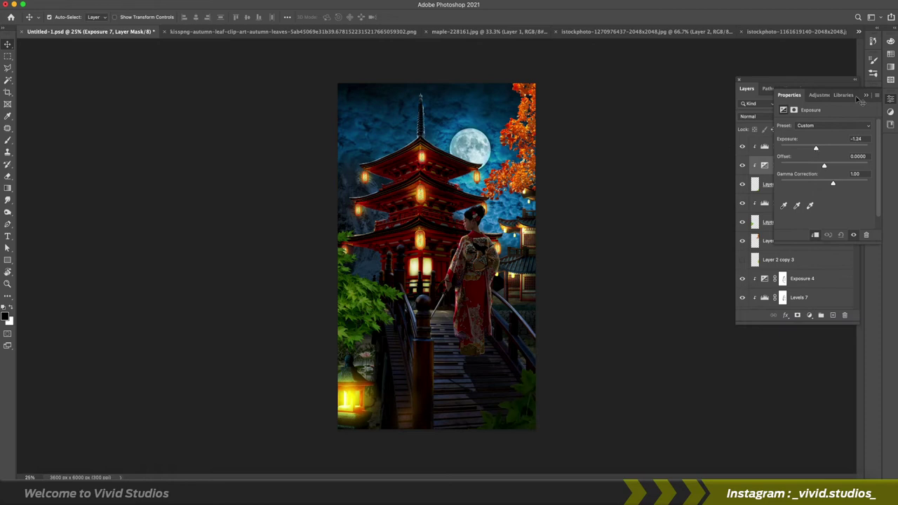
pyautogui.click(809, 315)
pyautogui.click(821, 370)
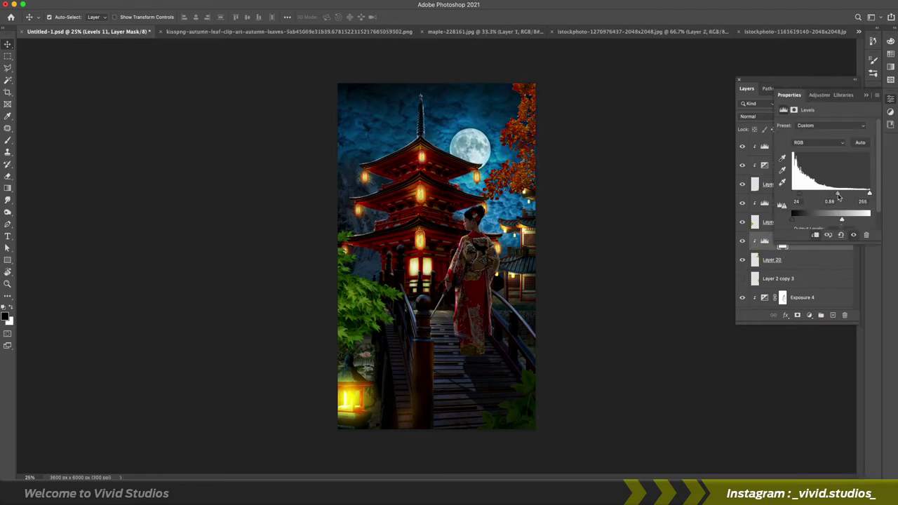
# Zoom in on the leaves and choose the Mixer Brush with a new tip for blending masks.
pyautogui.press('z')
pyautogui.click(529, 238)
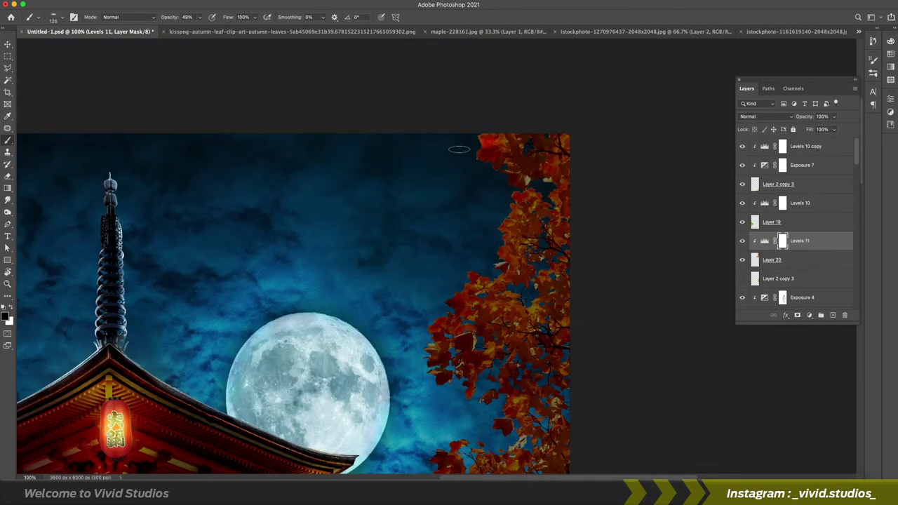
pyautogui.rightClick(482, 277)
pyautogui.hotkey('shift', 'b')
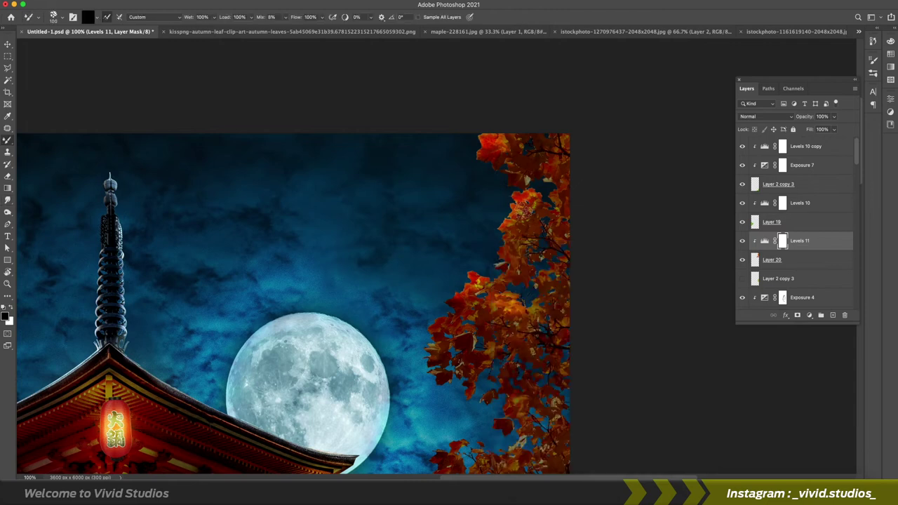
pyautogui.scroll(-5, 295, 302)
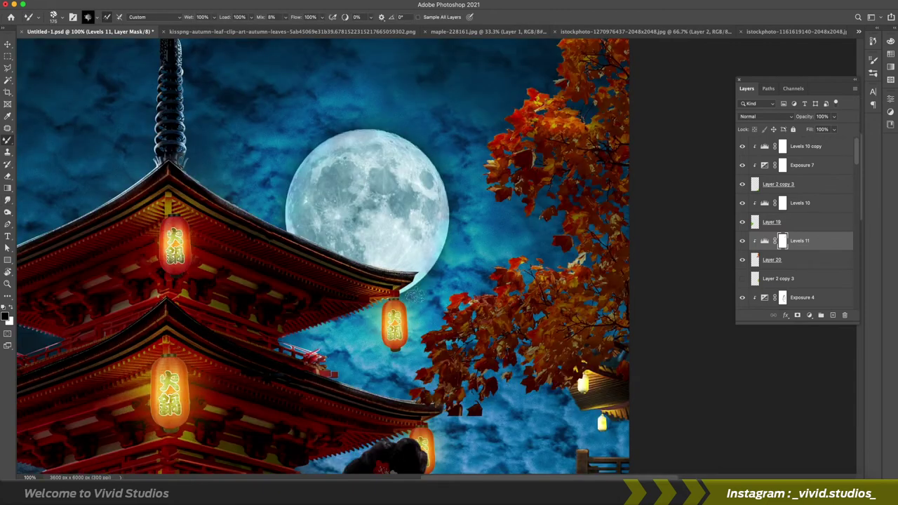
pyautogui.scroll(-5, 496, 270)
pyautogui.scroll(2, 491, 214)
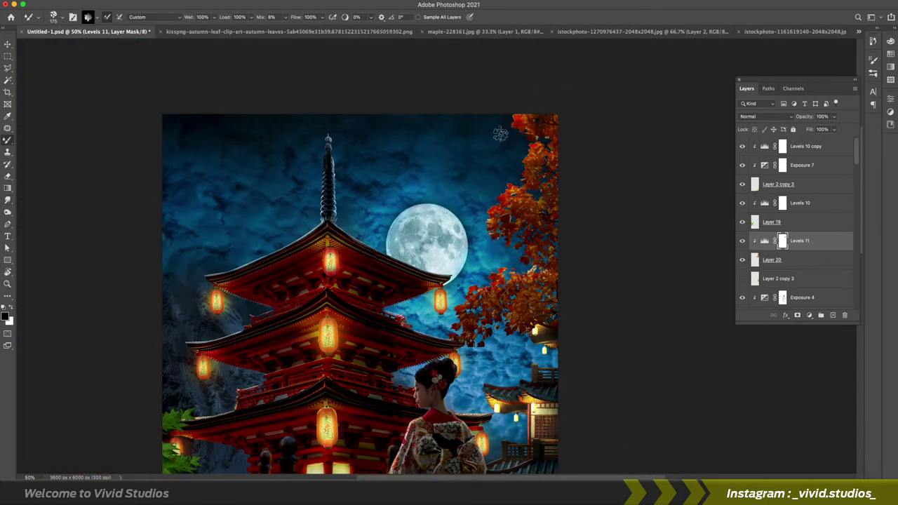
pyautogui.scroll(-2, 500, 133)
pyautogui.hotkey('alt', ']')
pyautogui.hotkey('alt', ']')
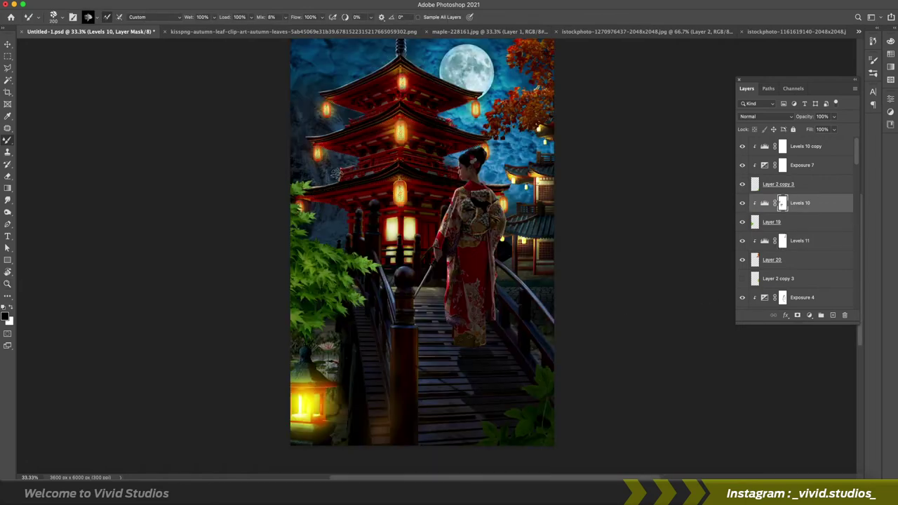
pyautogui.scroll(2, 303, 322)
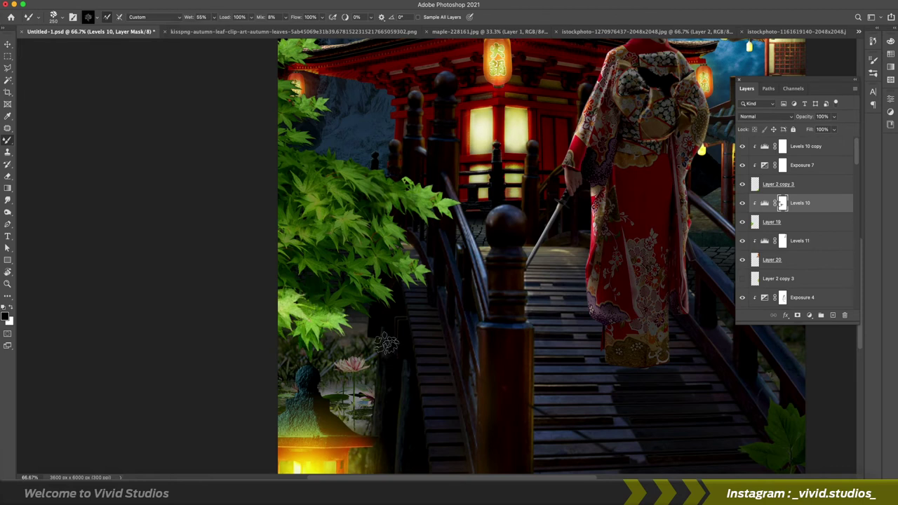
pyautogui.rightClick(443, 190)
pyautogui.doubleClick(491, 420)
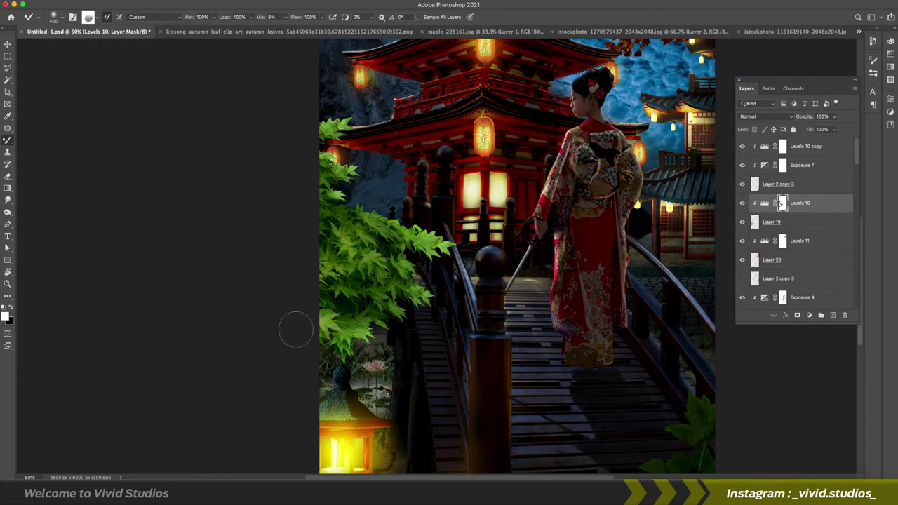
# Add an Exposure above Layer 19 and rotate the green leaves with their adjustments about -19.2°.
pyautogui.click(810, 315)
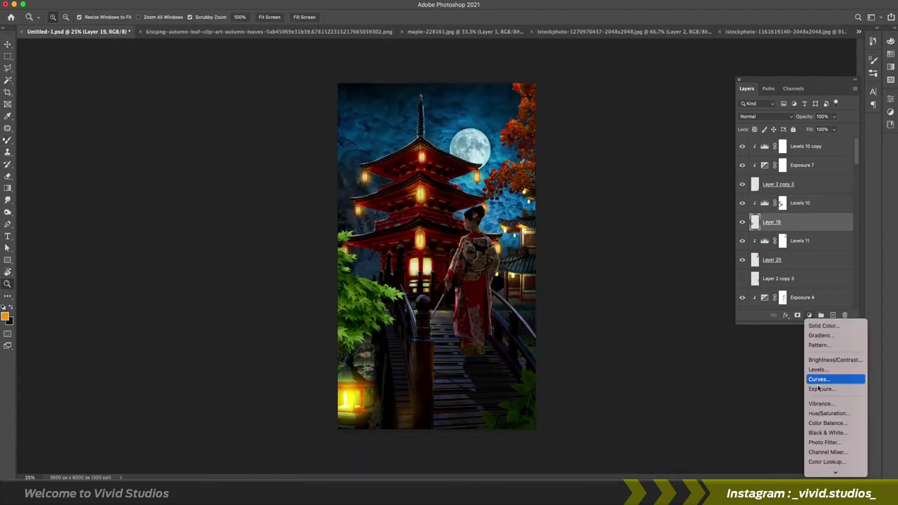
pyautogui.click(772, 375)
pyautogui.click(747, 89)
pyautogui.click(742, 241)
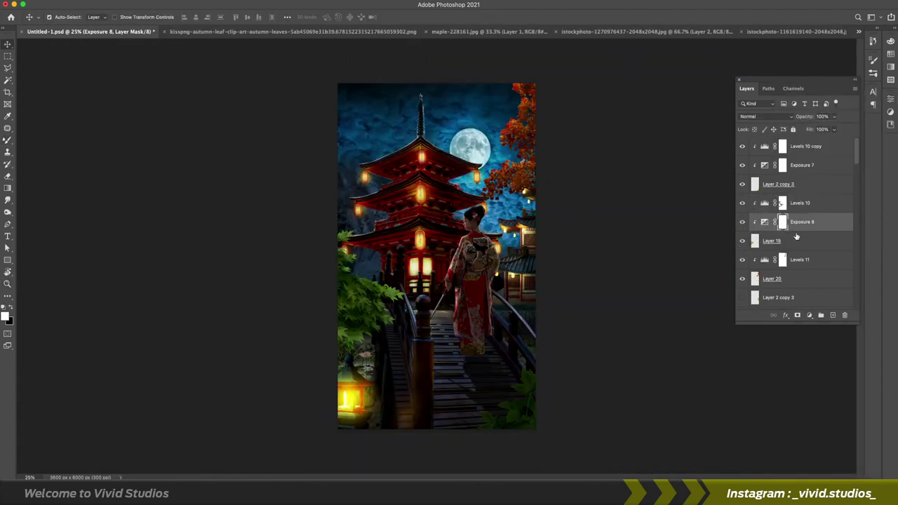
pyautogui.click(800, 241)
pyautogui.keyDown('shift'); pyautogui.click(799, 203); pyautogui.keyUp('shift')
pyautogui.hotkey('ctrl', 't')
pyautogui.moveTo(540, 303); pyautogui.dragTo(536, 247)
pyautogui.press('Return')
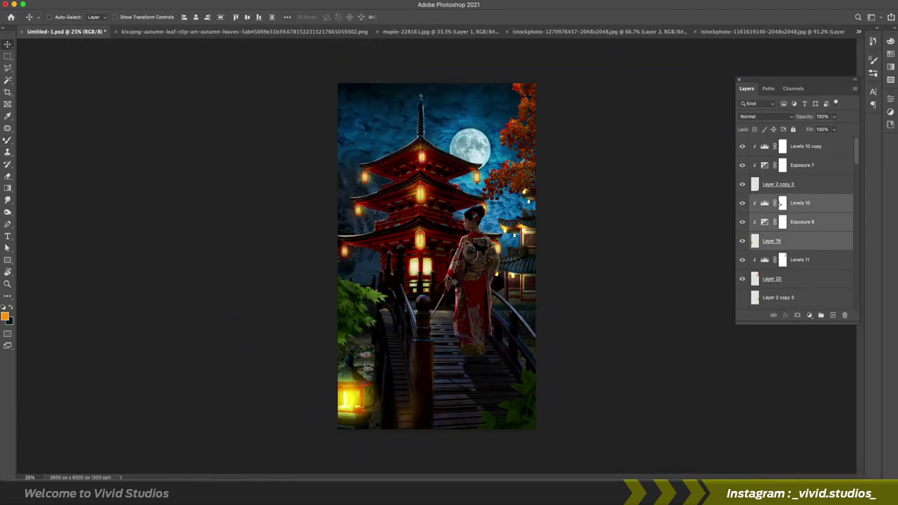
# Return to the Brush, fit the whole image in view, and open the Filter menu.
pyautogui.press('b')
pyautogui.scroll(3, 533, 294)
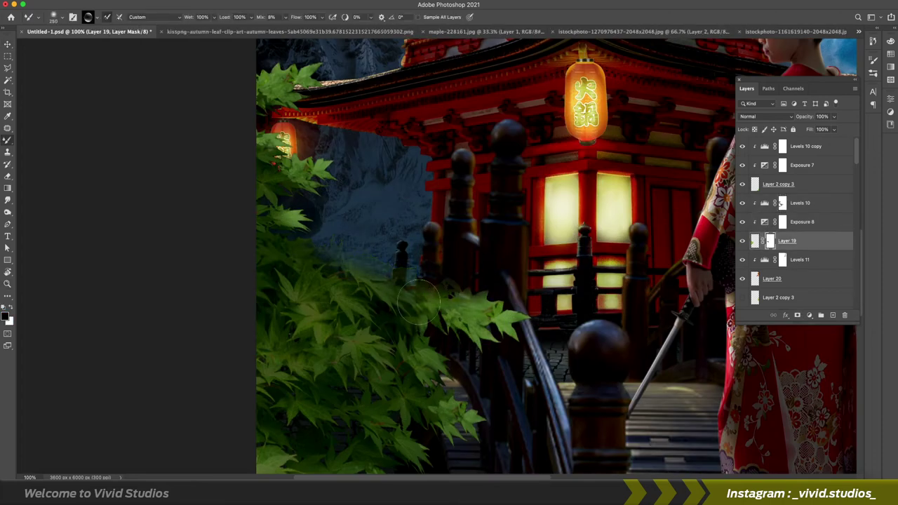
pyautogui.press('z')
pyautogui.hotkey('ctrl', '0')
pyautogui.click(210, 112)
pyautogui.click(686, 159)
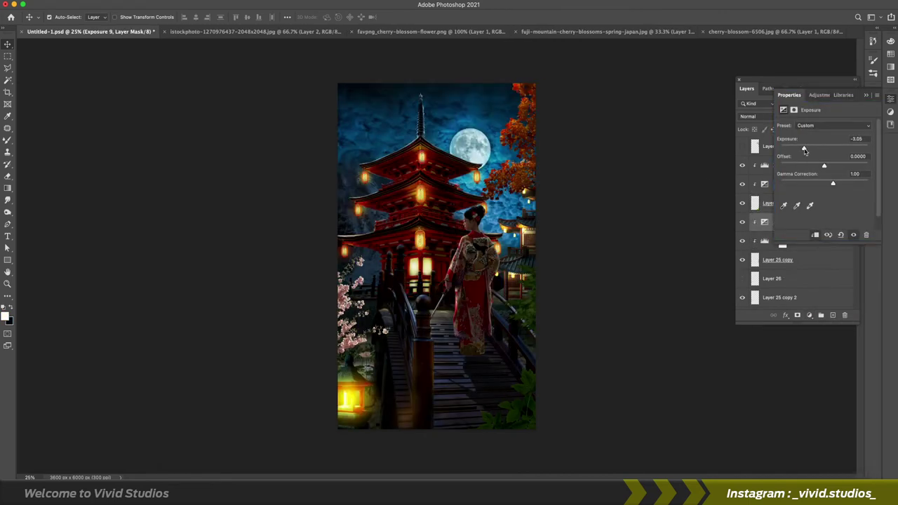
# Paste the pink cherry blossom branch and rotate it into place across the top right.
pyautogui.hotkey('ctrl', 'v')
pyautogui.hotkey('ctrl', 't')
pyautogui.moveTo(597, 116); pyautogui.dragTo(431, 106)
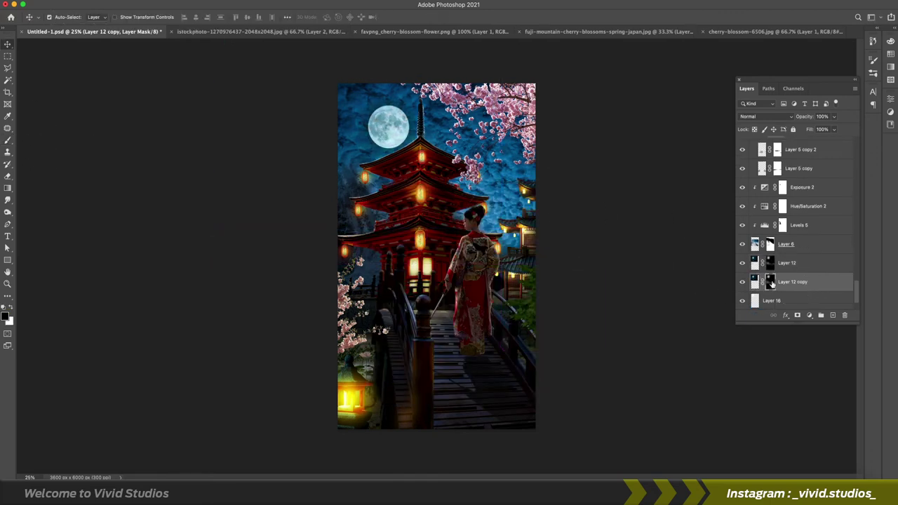
pyautogui.press('b')
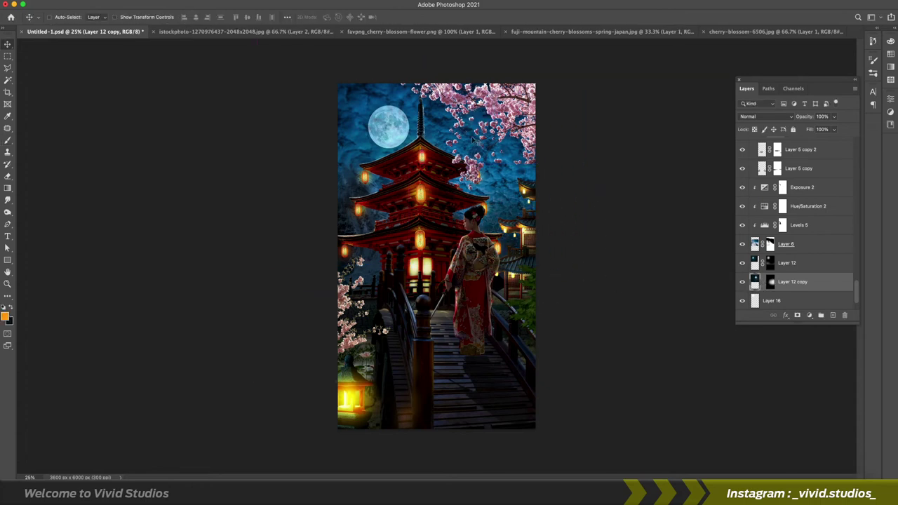
pyautogui.click(525, 284)
# Add a Levels adjustment at 37/0.84, duplicate it lower in the stack, and paint its mask.
pyautogui.click(809, 315)
pyautogui.click(824, 350)
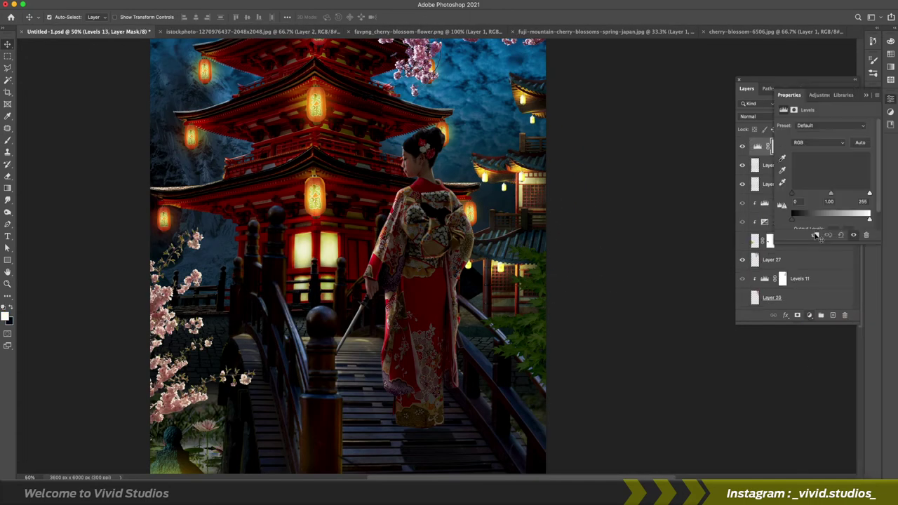
pyautogui.moveTo(850, 221); pyautogui.dragTo(823, 213)
pyautogui.moveTo(765, 146); pyautogui.dragTo(765, 184)
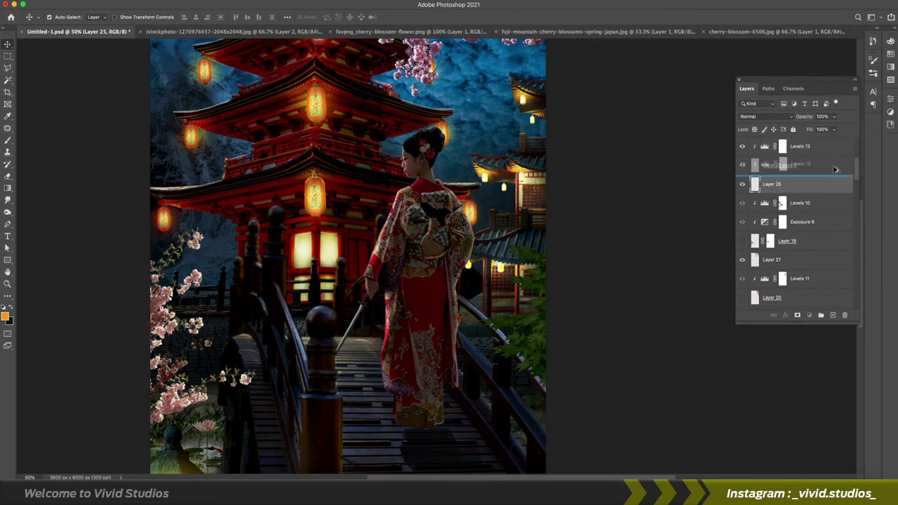
pyautogui.press('z')
pyautogui.keyDown('alt'); pyautogui.click(375, 326); pyautogui.keyUp('alt')
pyautogui.press('b')
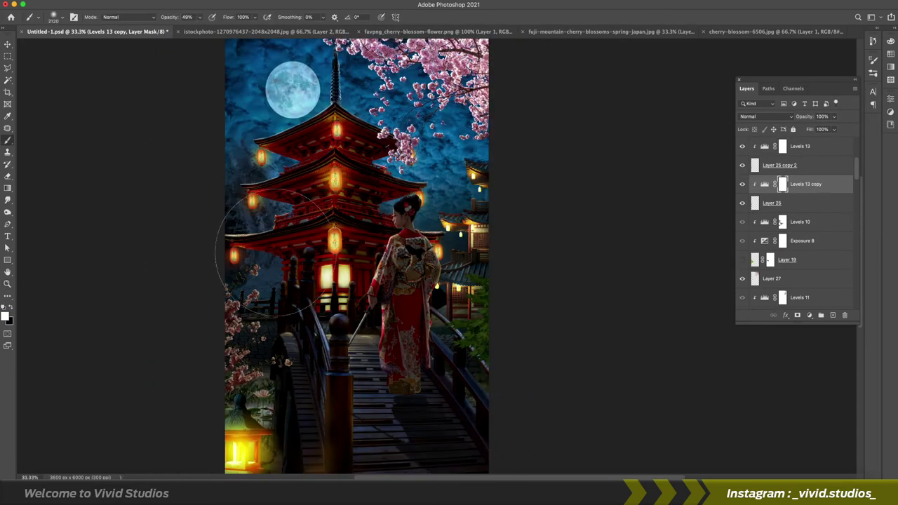
pyautogui.click(799, 146)
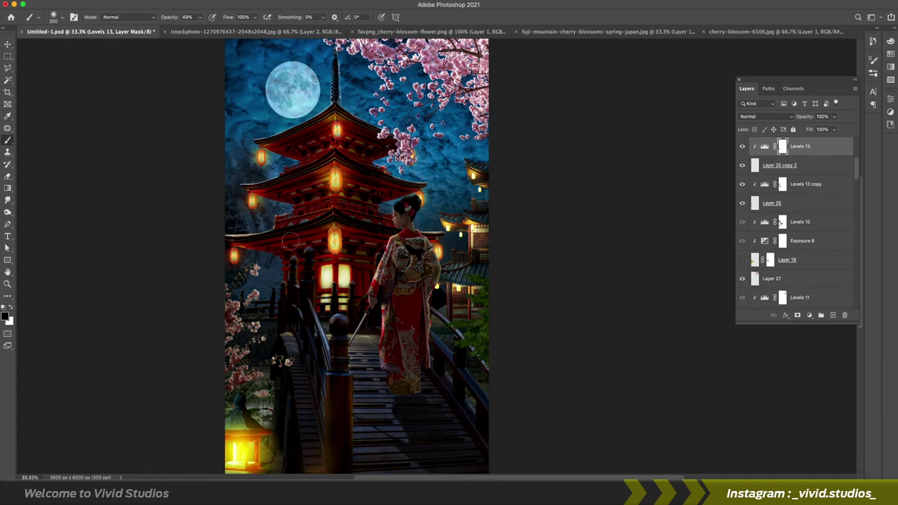
pyautogui.press('v')
pyautogui.hotkey('ctrl', '-')
# Add Levels 14 above Layer 27 at 26/0.78 and paint its mask.
pyautogui.click(772, 279)
pyautogui.click(810, 315)
pyautogui.click(819, 369)
pyautogui.moveTo(838, 221); pyautogui.dragTo(832, 222)
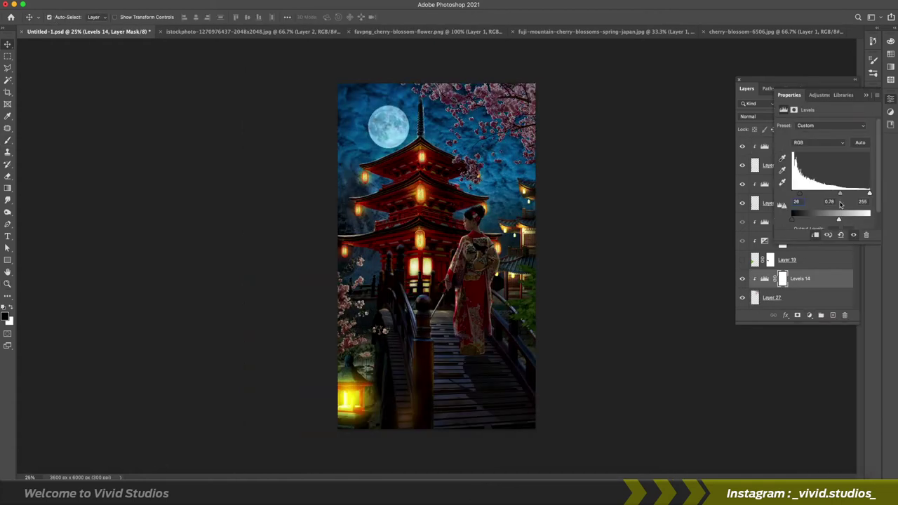
pyautogui.click(782, 278)
pyautogui.press('b')
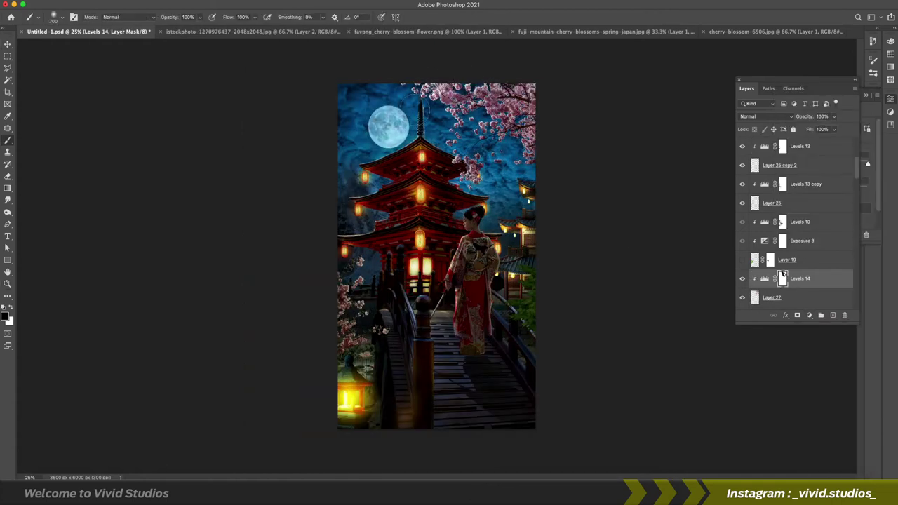
# Add a colorized Hue/Saturation layer tinting the blossoms pink, duplicated below Layer 25 copy 2.
pyautogui.click(800, 146)
pyautogui.click(809, 315)
pyautogui.click(817, 390)
pyautogui.click(825, 208)
pyautogui.moveTo(693, 202); pyautogui.dragTo(673, 227)
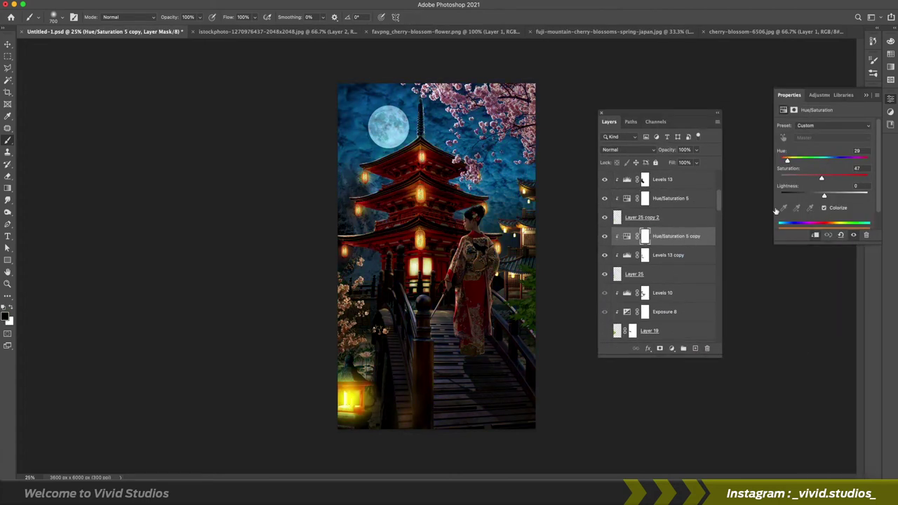
pyautogui.moveTo(856, 160); pyautogui.dragTo(867, 160)
pyautogui.moveTo(824, 196); pyautogui.dragTo(827, 197)
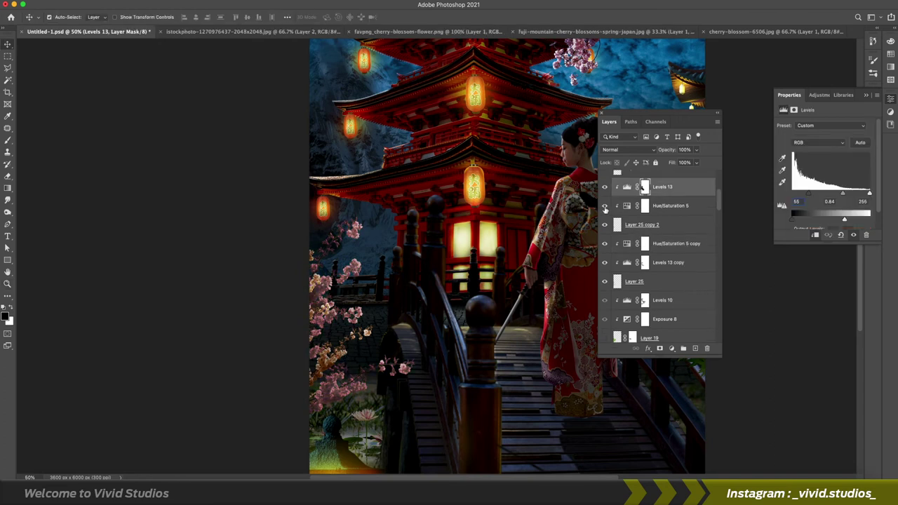
# Paint the Levels 13 and Levels 13 copy masks.
pyautogui.keyDown('alt'); pyautogui.click(353, 343); pyautogui.keyUp('alt')
pyautogui.press('b')
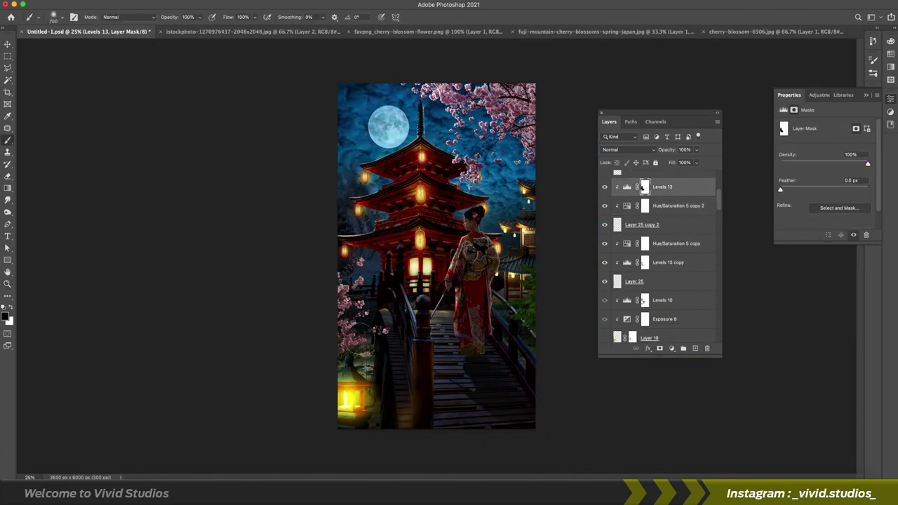
pyautogui.click(645, 262)
pyautogui.click(645, 301)
pyautogui.click(645, 186)
pyautogui.scroll(-2, 644, 308)
# Group Levels 14 with Layer 27 and name the group Lighten.
pyautogui.click(645, 294)
pyautogui.keyDown('shift'); pyautogui.click(635, 313); pyautogui.keyUp('shift')
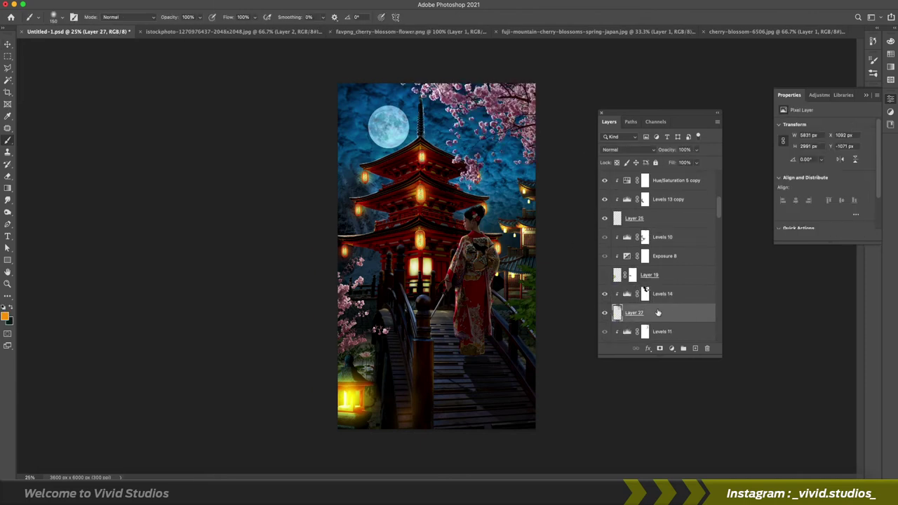
pyautogui.press('z')
pyautogui.click(528, 98)
pyautogui.press('v')
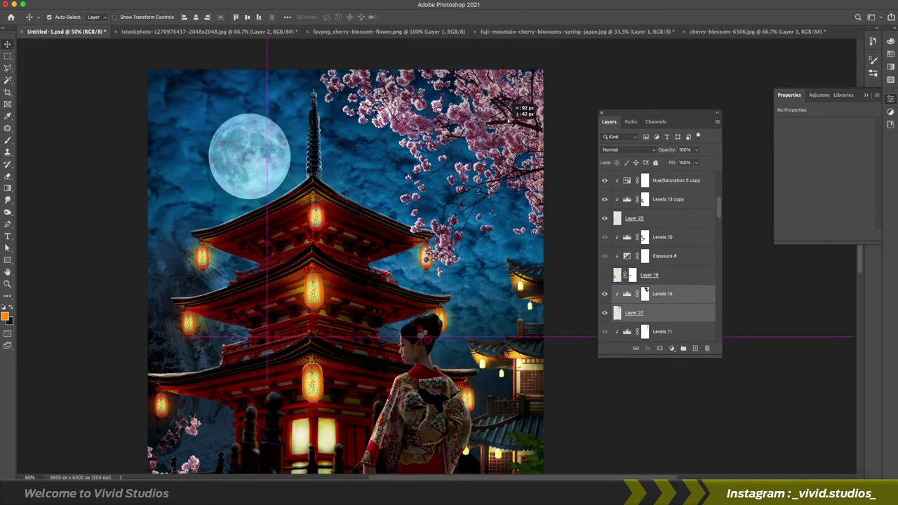
pyautogui.hotkey('ctrl', '-')
pyautogui.hotkey('ctrl', 'g')
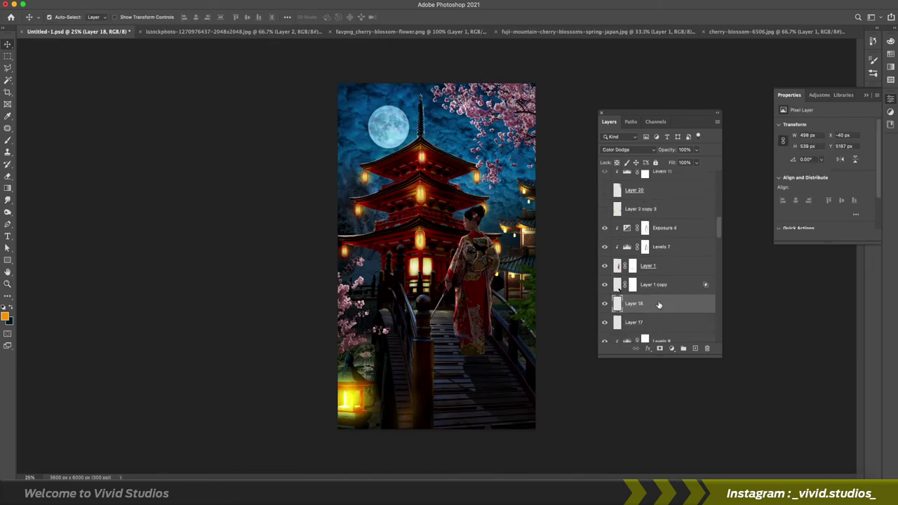
pyautogui.write('Lighten')
pyautogui.click(664, 232)
# Add a new Levels 15 adjustment clipped above the sky's Layer 11.
pyautogui.scroll(-5, 660, 281)
pyautogui.click(649, 313)
pyautogui.click(672, 348)
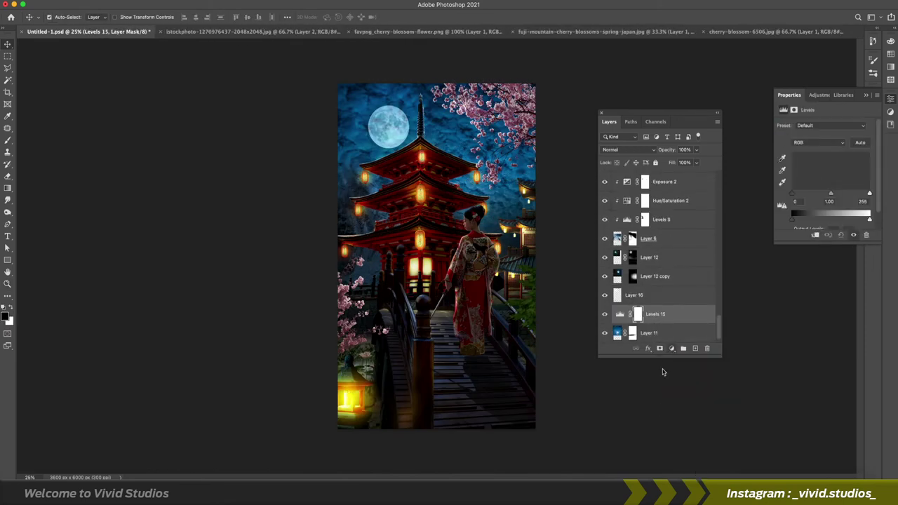
# Adjust Levels 15 to darken the background and pick a soft cloud brush preset.
pyautogui.moveTo(795, 193); pyautogui.dragTo(794, 196)
pyautogui.press('b')
pyautogui.scroll(3, 433, 121)
pyautogui.rightClick(463, 151)
pyautogui.press('Escape')
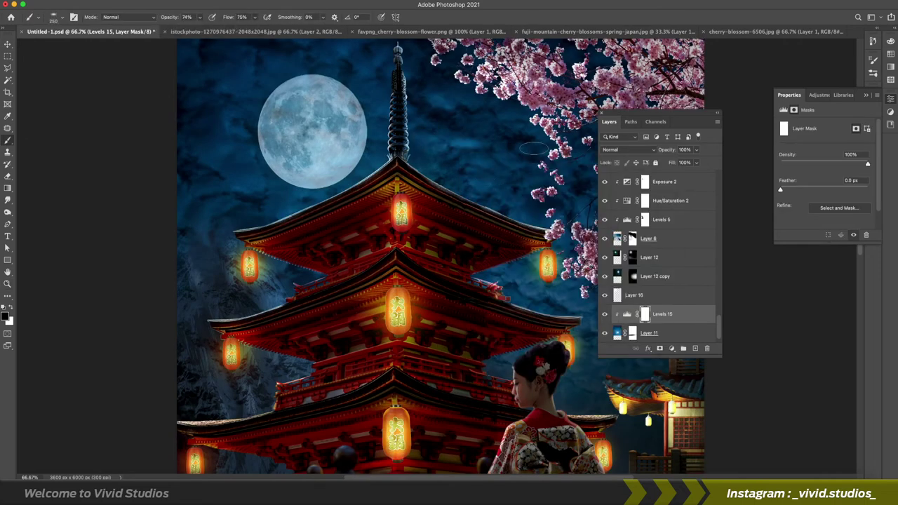
pyautogui.rightClick(421, 128)
pyautogui.doubleClick(484, 207)
# Enable Shape Dynamics for the cloud brush and fine-tune its size.
pyautogui.press('F5')
pyautogui.click(635, 96)
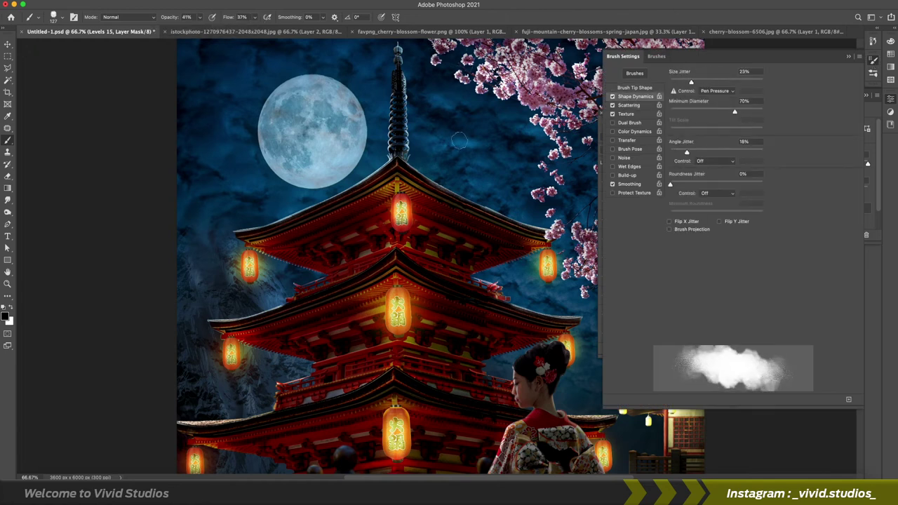
pyautogui.press('[')
pyautogui.press('[')
pyautogui.press('[')
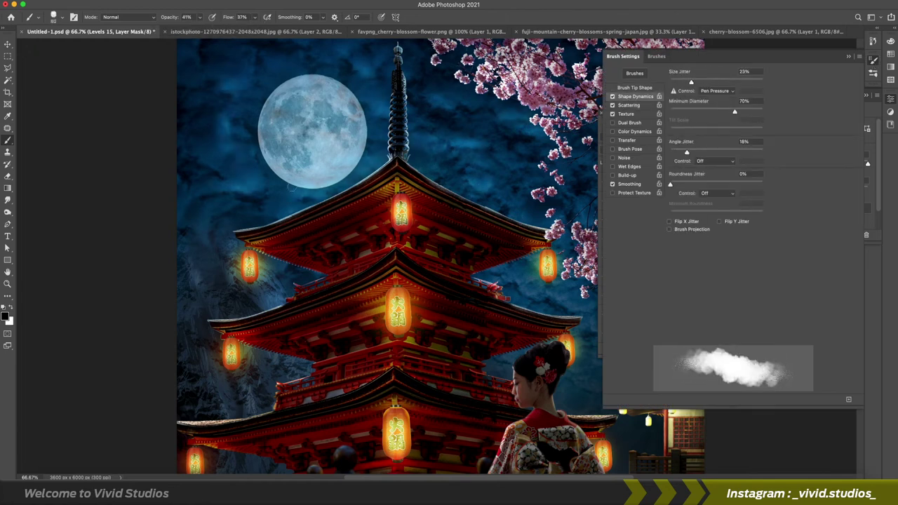
pyautogui.press(']')
pyautogui.press(']')
pyautogui.press('[')
pyautogui.press('[')
pyautogui.press('[')
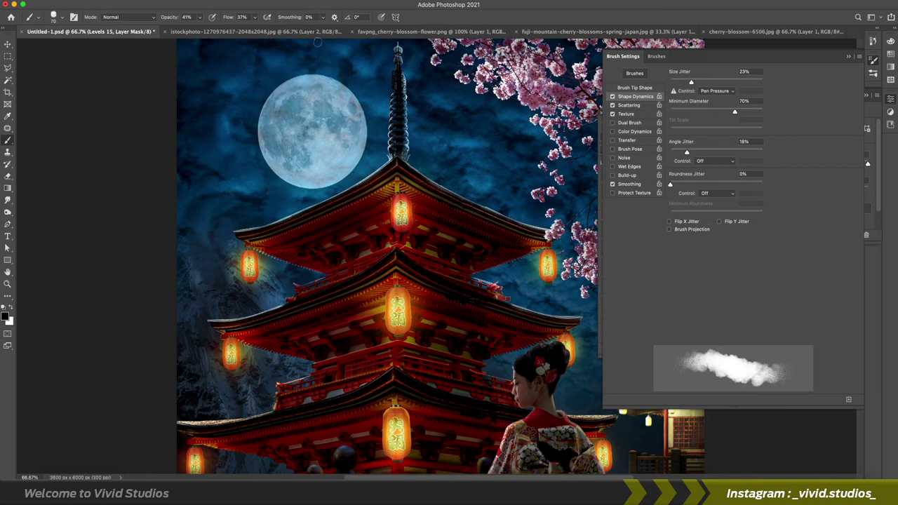
pyautogui.scroll(-5, 430, 95)
pyautogui.scroll(3, 489, 265)
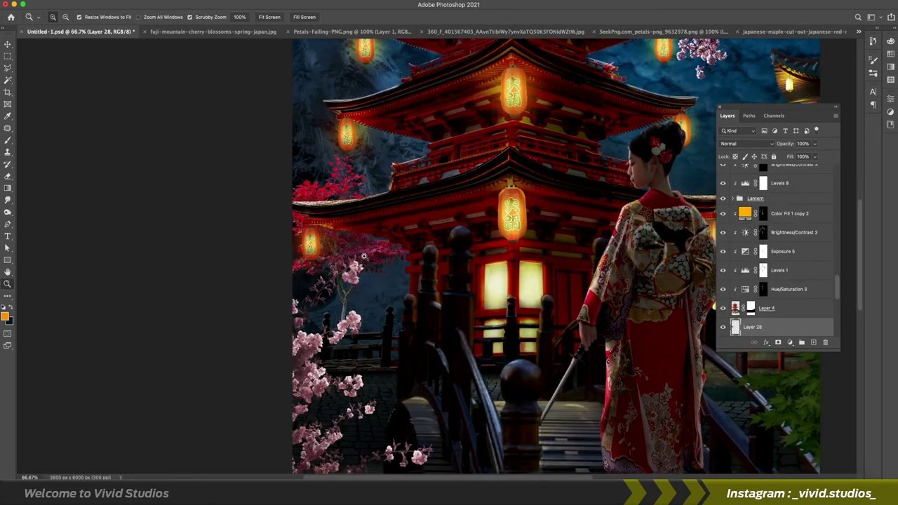
# Enlarge the red maple tree layer and move it lower in the composite.
pyautogui.hotkey('ctrl', 't')
pyautogui.moveTo(377, 305); pyautogui.dragTo(376, 357)
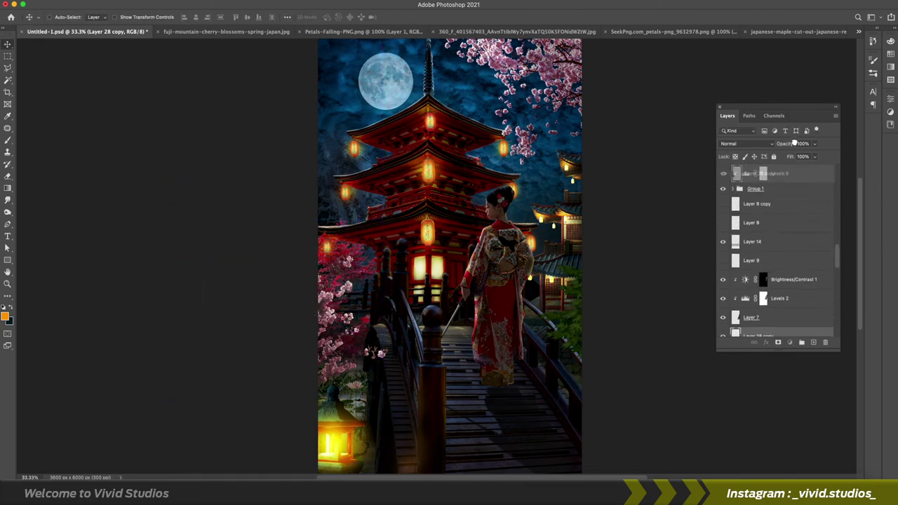
pyautogui.press('z')
pyautogui.keyDown('alt'); pyautogui.click(394, 283); pyautogui.keyUp('alt')
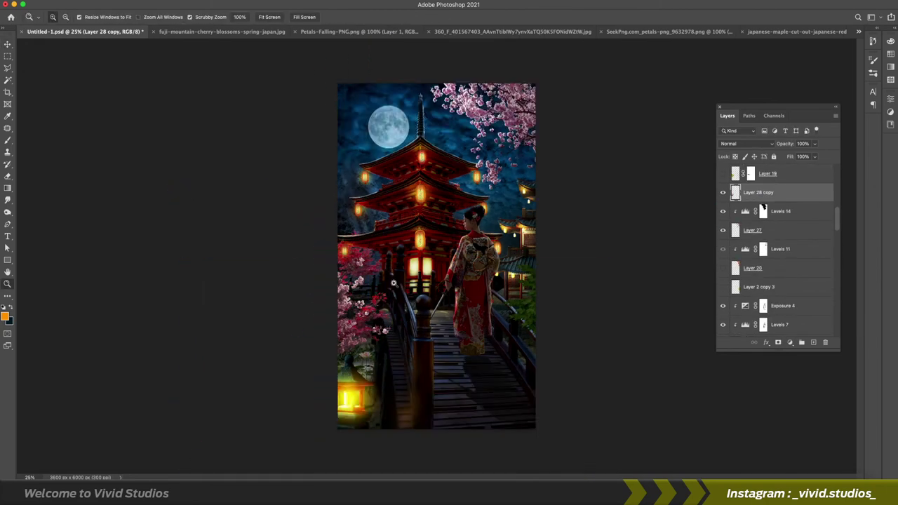
pyautogui.click(393, 283)
pyautogui.press('v')
pyautogui.click(441, 226)
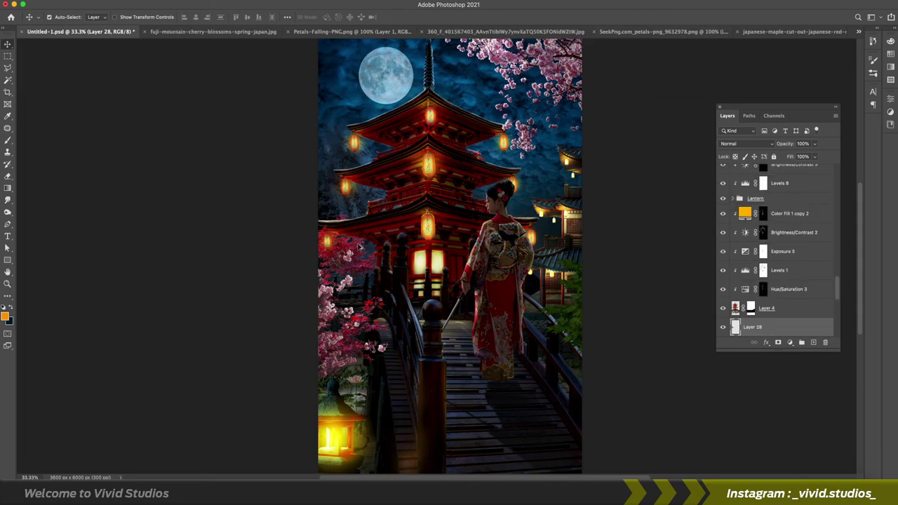
# Shrink and reposition cherry-blossom branch Layer 20, then duplicate the Layer 29 sprig near the roof.
pyautogui.click(544, 88)
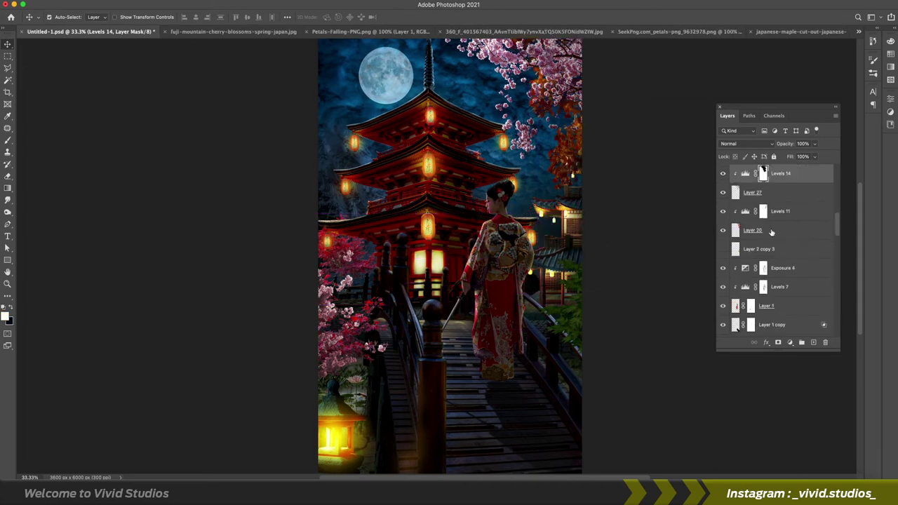
pyautogui.hotkey('ctrl', 't')
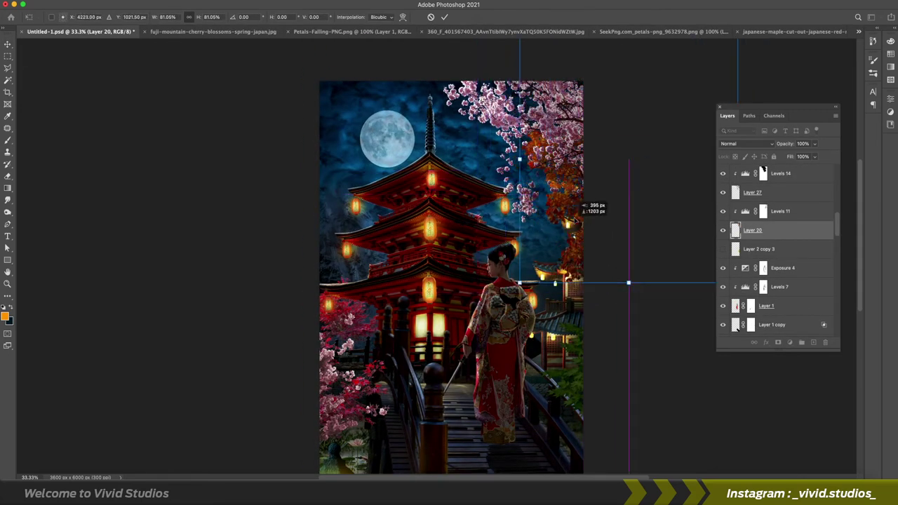
pyautogui.moveTo(516, 101); pyautogui.dragTo(554, 179)
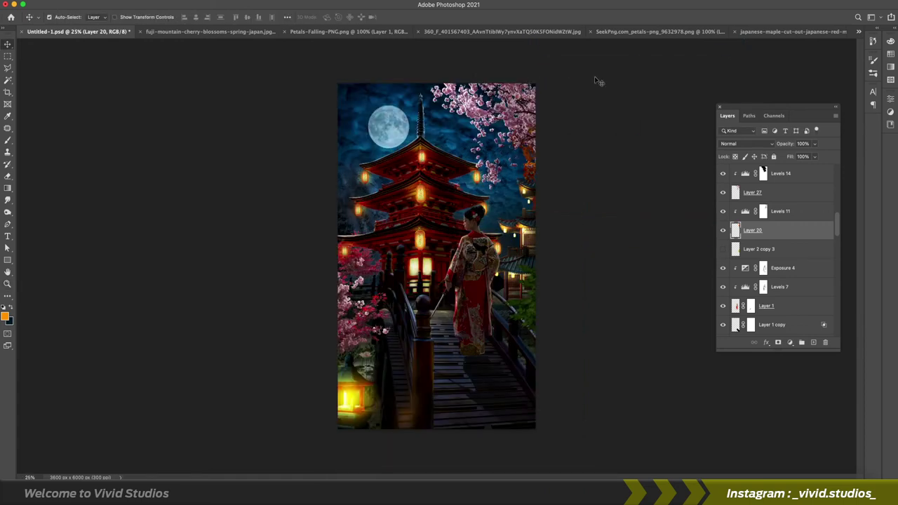
pyautogui.moveTo(484, 126); pyautogui.dragTo(472, 100)
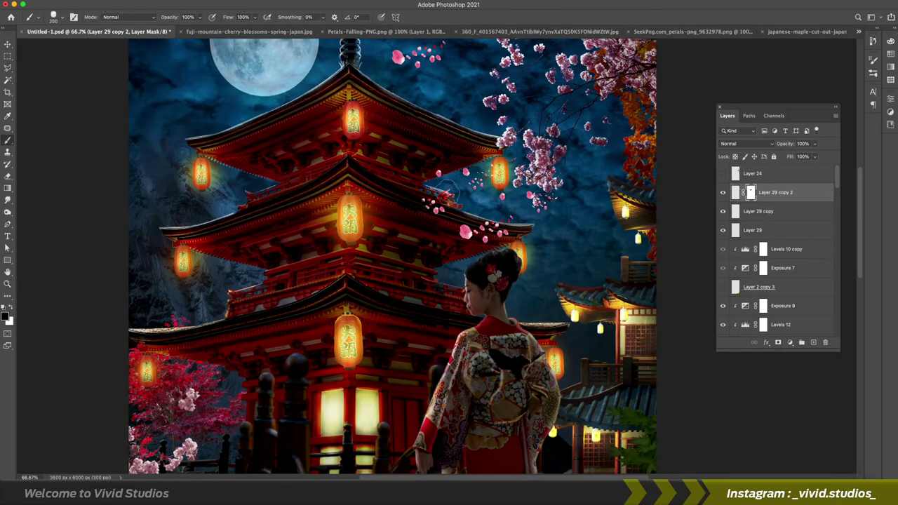
# Arrange the Layer 29 blossom sprig copies around the pagoda roof.
pyautogui.click(768, 230)
pyautogui.press('v')
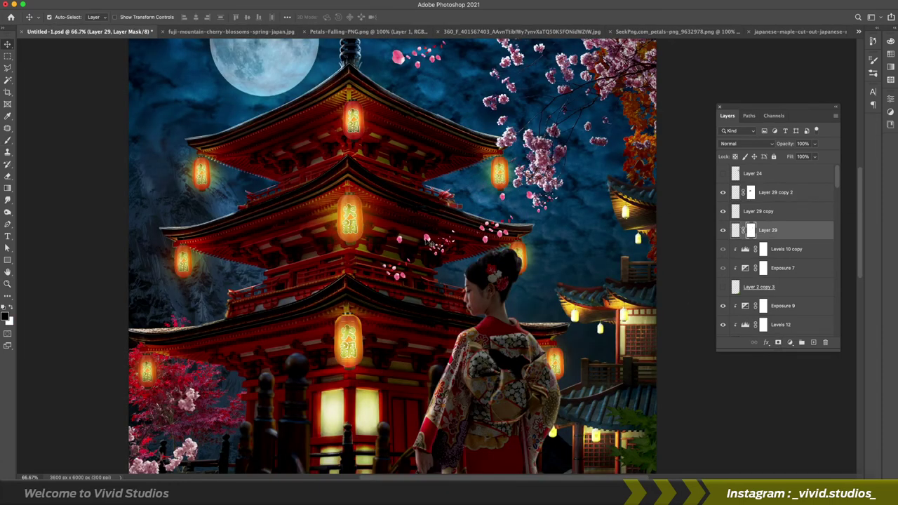
pyautogui.click(453, 238)
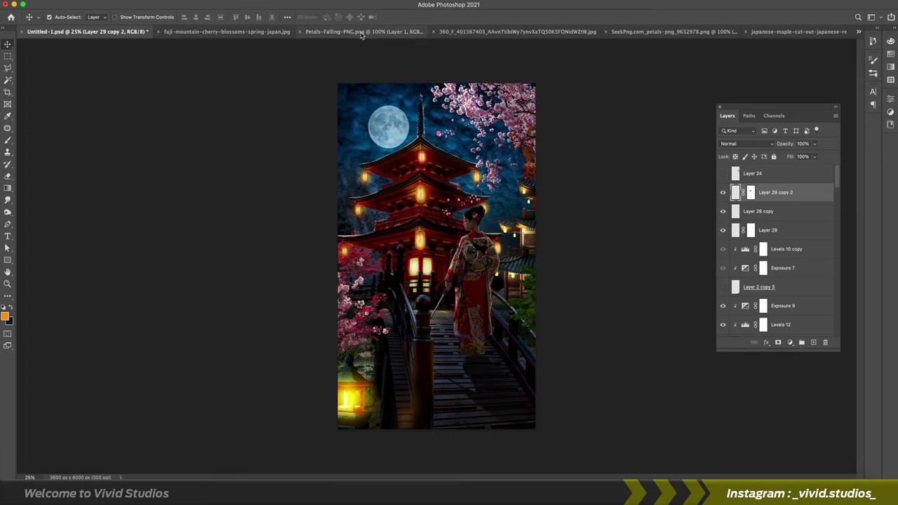
# Drag the starry-sky image into Untitled-1 as Layer 30 and move it over the canvas.
pyautogui.click(517, 32)
pyautogui.moveTo(435, 239); pyautogui.dragTo(85, 32)
pyautogui.moveTo(459, 262)
pyautogui.mouseDown()
pyautogui.moveTo(459, 167)
pyautogui.moveTo(515, 190)
pyautogui.moveTo(511, 245)
pyautogui.moveTo(531, 321)
pyautogui.mouseUp()
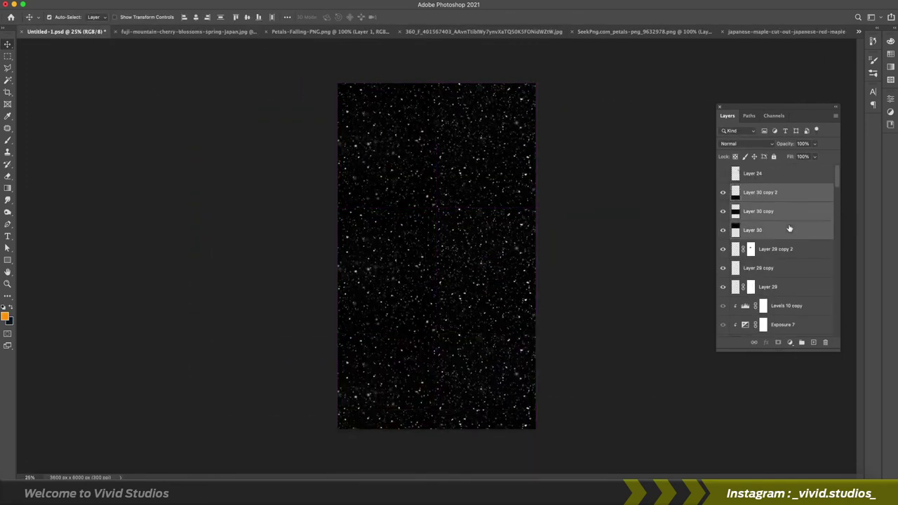
# Remove extra star copies, set Layer 30 copy 2 to Screen, and add a black mask.
pyautogui.click(746, 143)
pyautogui.click(737, 226)
pyautogui.click(777, 342)
# Paint white on the star mask with a brush around 59% opacity and 58% flow.
pyautogui.press('b')
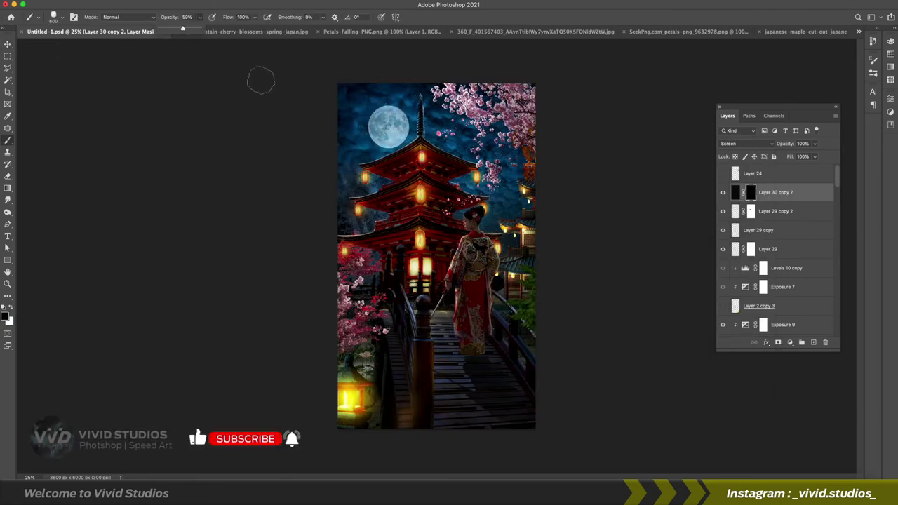
pyautogui.press('x')
pyautogui.press('5')
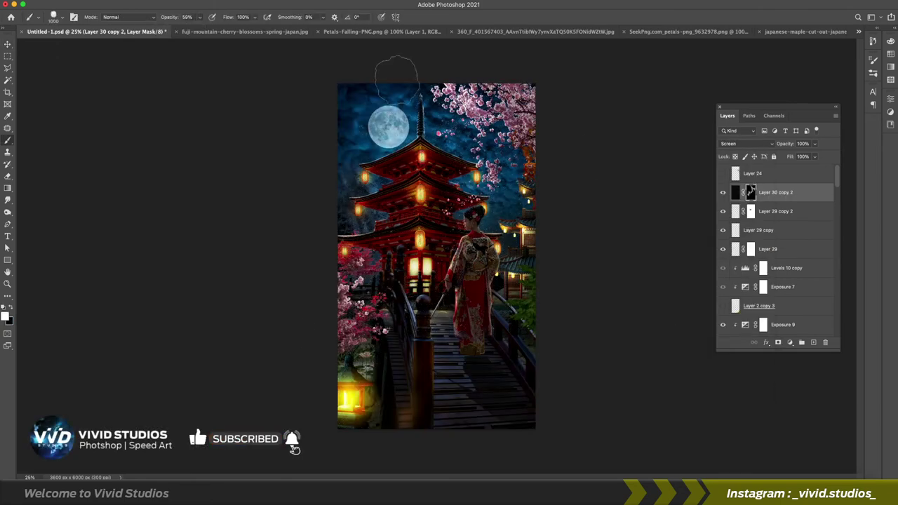
pyautogui.press('5')
pyautogui.press('9')
pyautogui.hotkey('shift', '5')
pyautogui.hotkey('shift', '8')
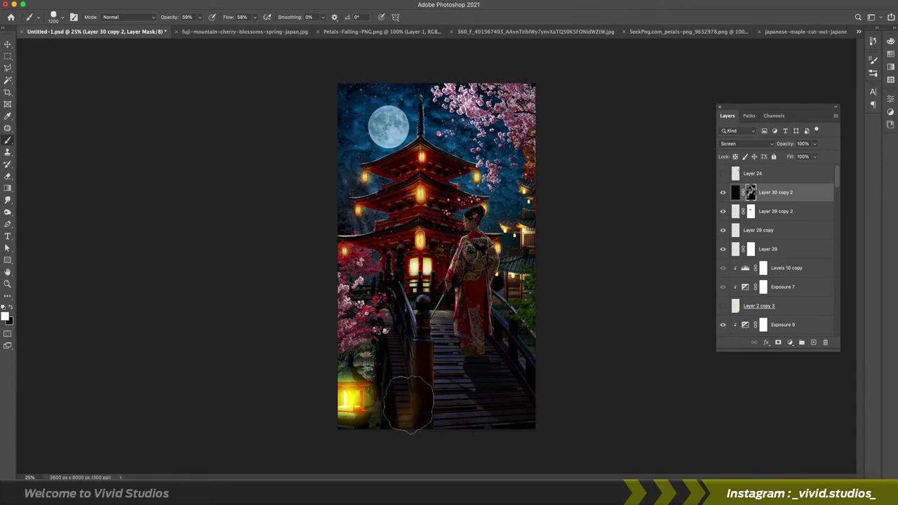
pyautogui.scroll(1, 491, 405)
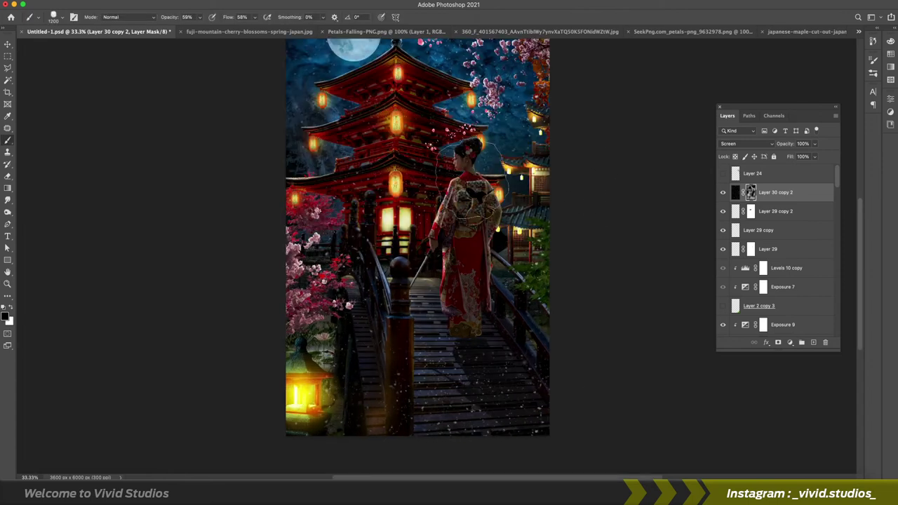
pyautogui.scroll(3, 491, 397)
pyautogui.scroll(-1, 491, 397)
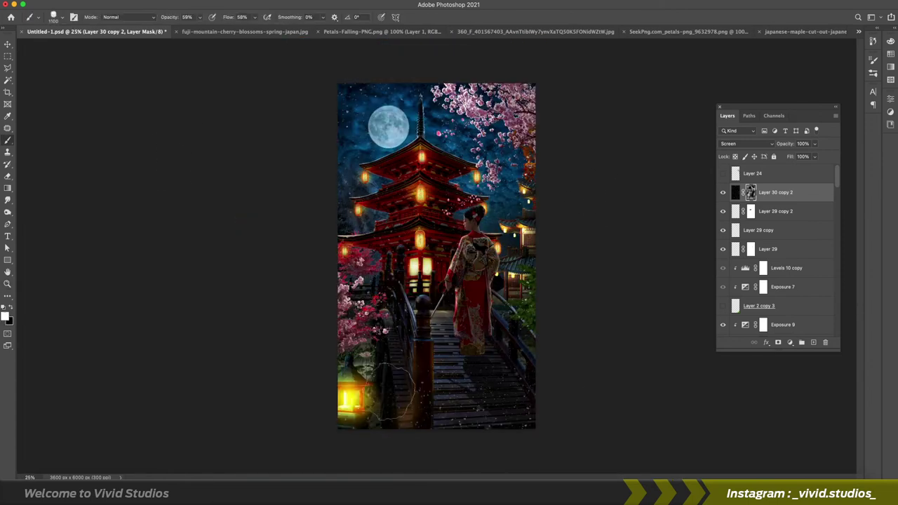
# Switch the stars to Linear Dodge (Add) at 77% opacity and apply a Motion Blur.
pyautogui.click(746, 143)
pyautogui.click(744, 146)
pyautogui.moveTo(814, 143); pyautogui.dragTo(801, 158)
pyautogui.click(232, 2)
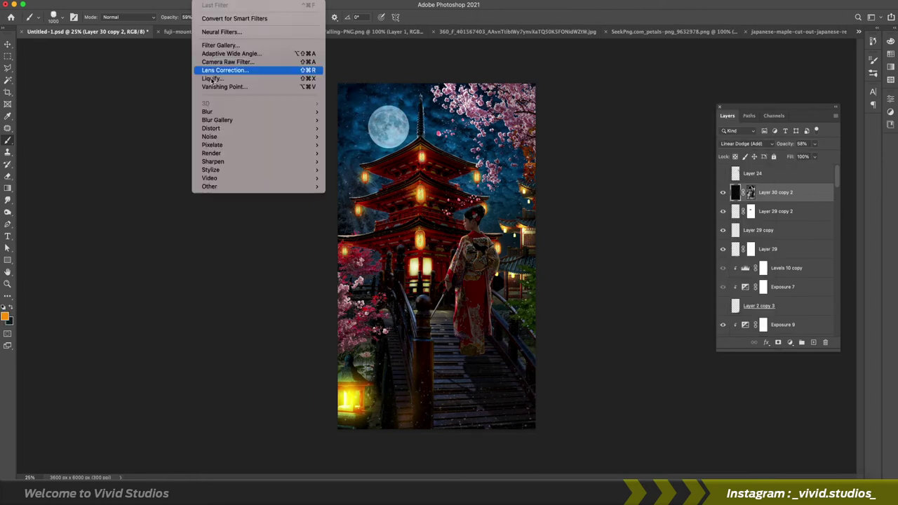
pyautogui.click(351, 119)
pyautogui.press('Return')
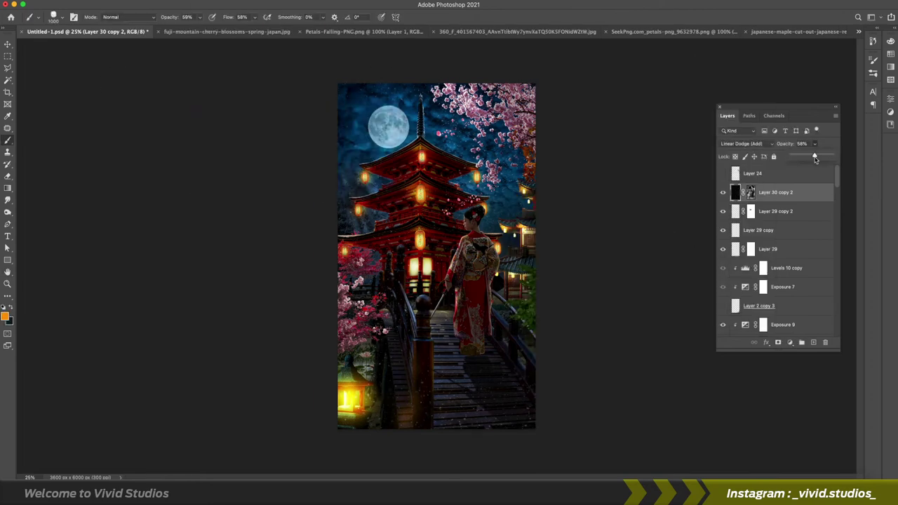
# Target the star mask and reset the colours to black and white.
pyautogui.click(750, 193)
pyautogui.press('x')
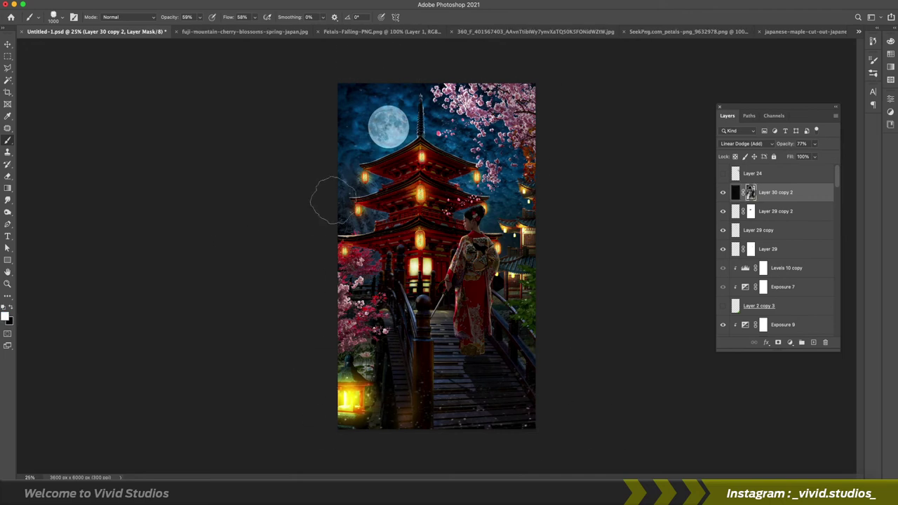
pyautogui.press('v')
pyautogui.scroll(3, 435, 252)
pyautogui.click(790, 342)
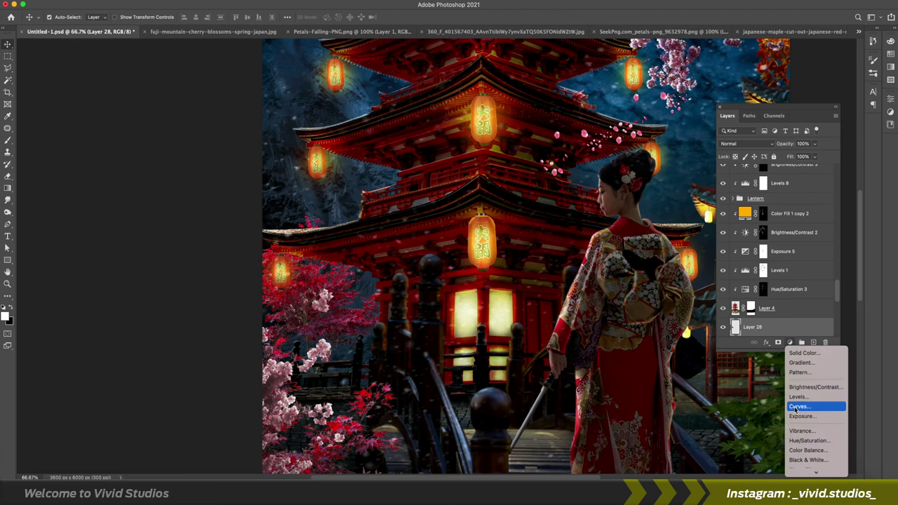
# Add a Levels adjustment above Layer 28 and drag its sliders to darken.
pyautogui.click(798, 397)
pyautogui.moveTo(869, 215); pyautogui.dragTo(847, 221)
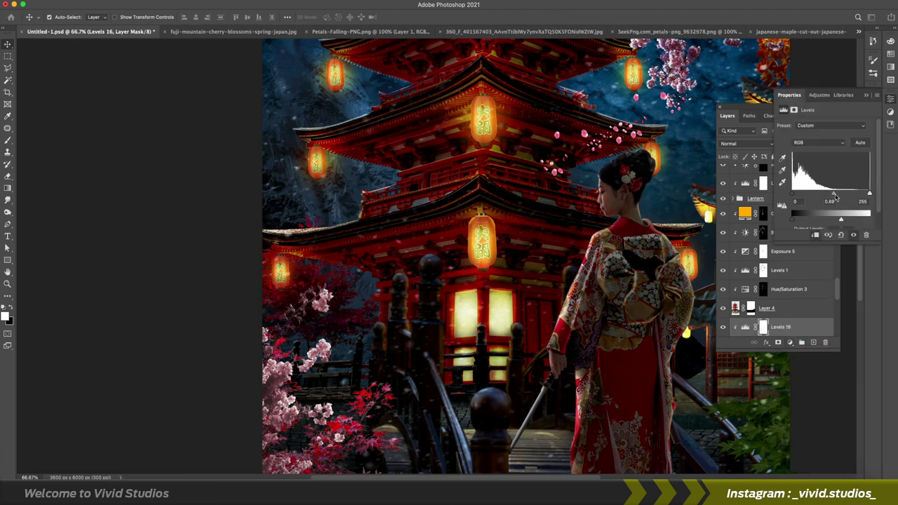
pyautogui.press('super+minus')
pyautogui.press('super+minus')
pyautogui.press('super+minus')
pyautogui.hotkey('alt', '.')
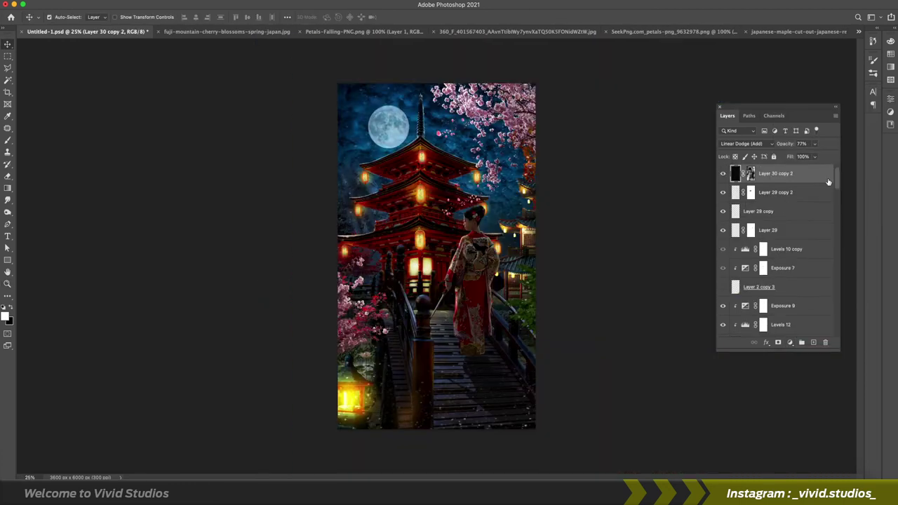
# Apply a Tilt-Shift blur to the Layer 11 background, narrowing the sharp band.
pyautogui.click(771, 309)
pyautogui.click(210, 2)
pyautogui.click(350, 157)
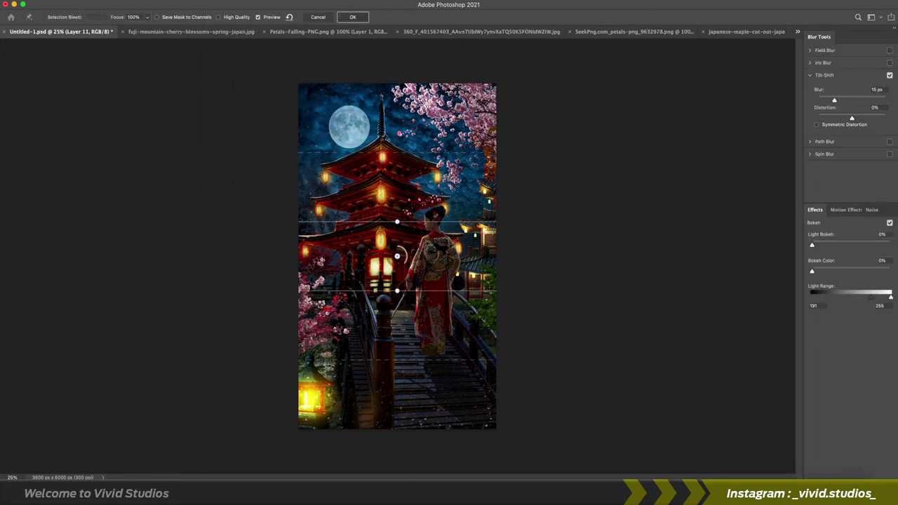
pyautogui.moveTo(397, 222); pyautogui.dragTo(397, 256)
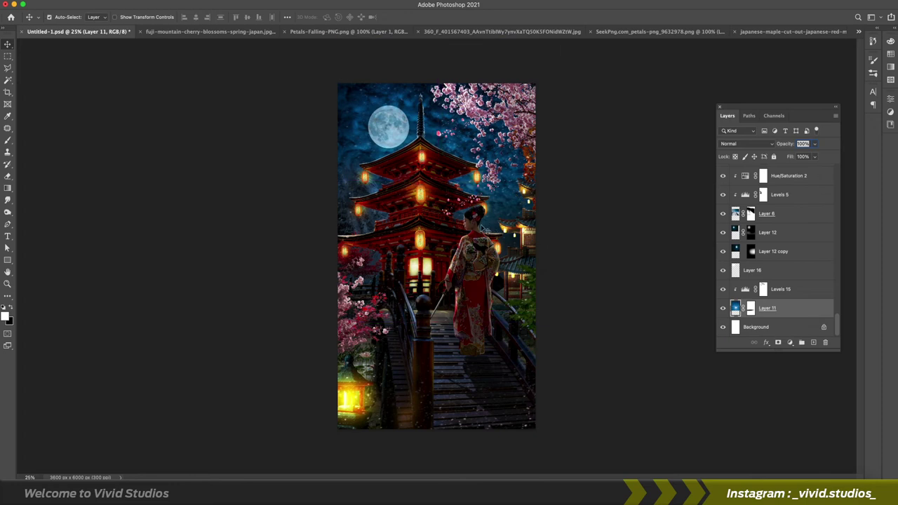
# Target the Levels 15 mask for brushing and switch the stars to Color Dodge.
pyautogui.hotkey('ctrl', '+')
pyautogui.hotkey('alt', ']')
pyautogui.press('b')
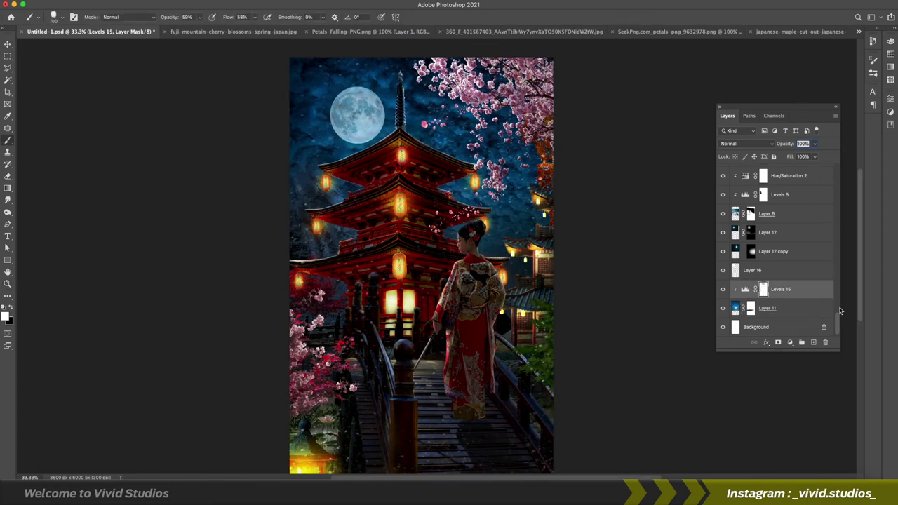
pyautogui.click(746, 143)
pyautogui.click(744, 136)
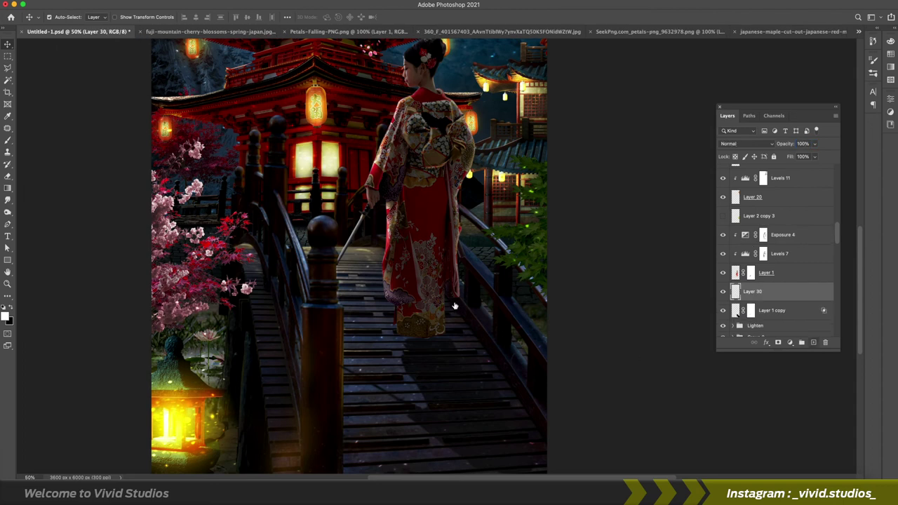
# Browse brush presets for the mask and select the Layer 1 copy layer.
pyautogui.press('b')
pyautogui.rightClick(425, 250)
pyautogui.press('Escape')
pyautogui.rightClick(467, 252)
pyautogui.press('Escape')
pyautogui.hotkey('alt', '[')
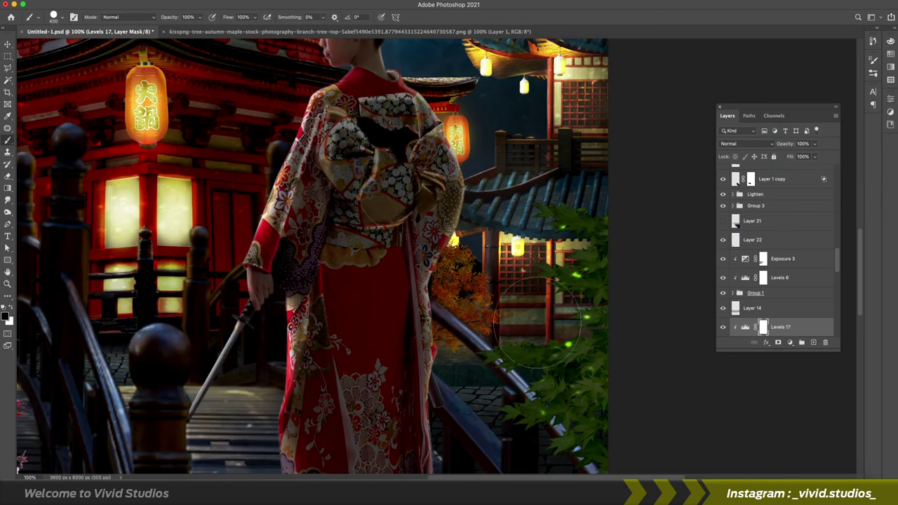
# Choose a brush and size for the adjustment mask, then select petal layer Layer 29 copy 2.
pyautogui.rightClick(475, 249)
pyautogui.press('Escape')
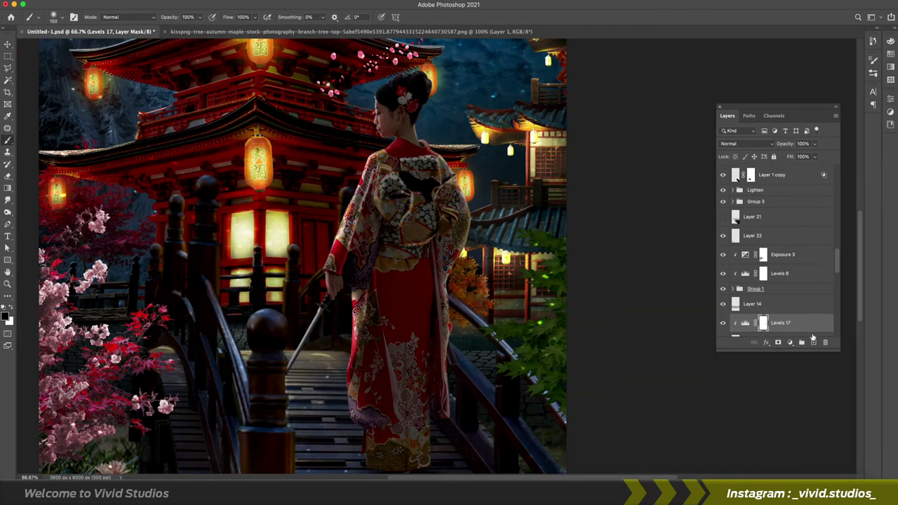
pyautogui.rightClick(477, 323)
pyautogui.press('Escape')
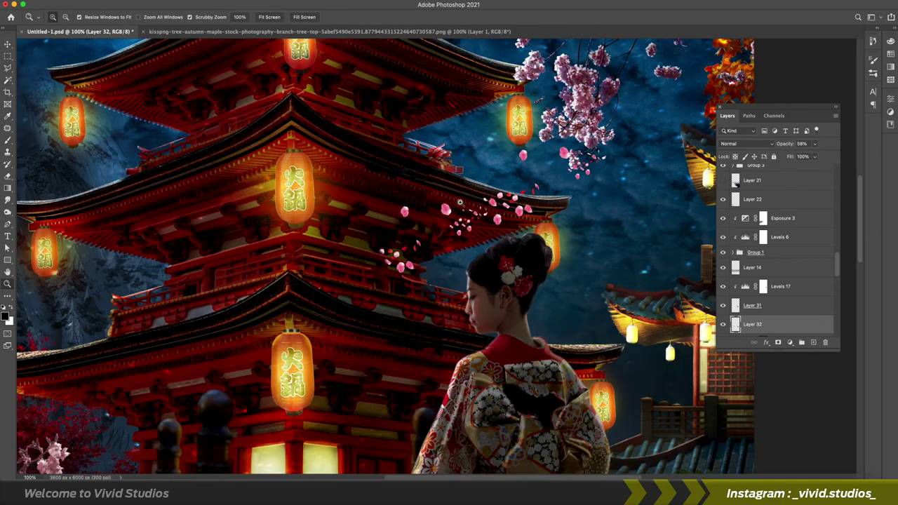
pyautogui.click(772, 192)
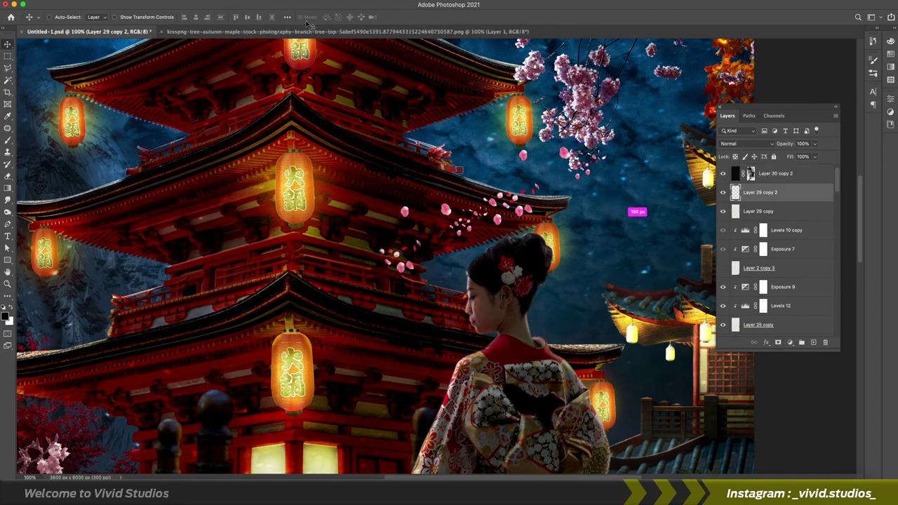
# Motion-blur the petal layer and place the blurred petals beside the pagoda roofs.
pyautogui.hotkey('ctrl', 'alt', 'f')
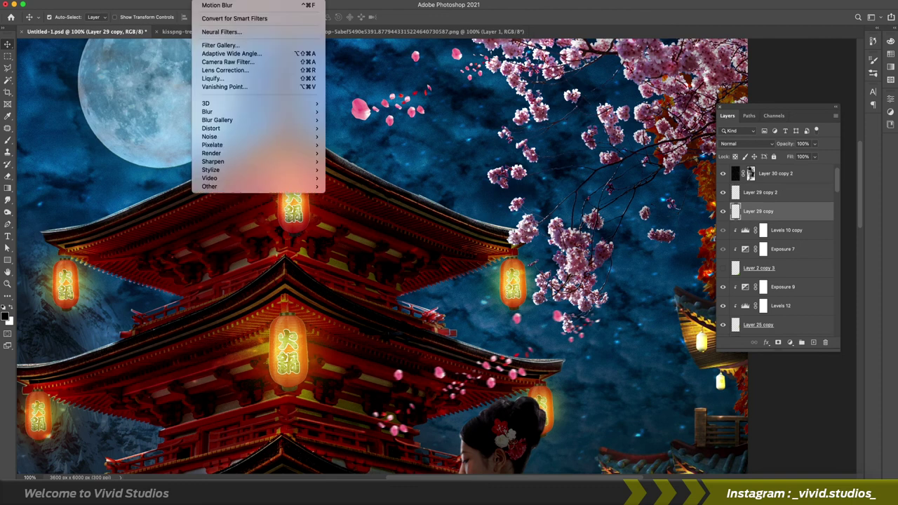
pyautogui.click(217, 5)
pyautogui.press('Return')
pyautogui.moveTo(338, 307); pyautogui.dragTo(433, 350)
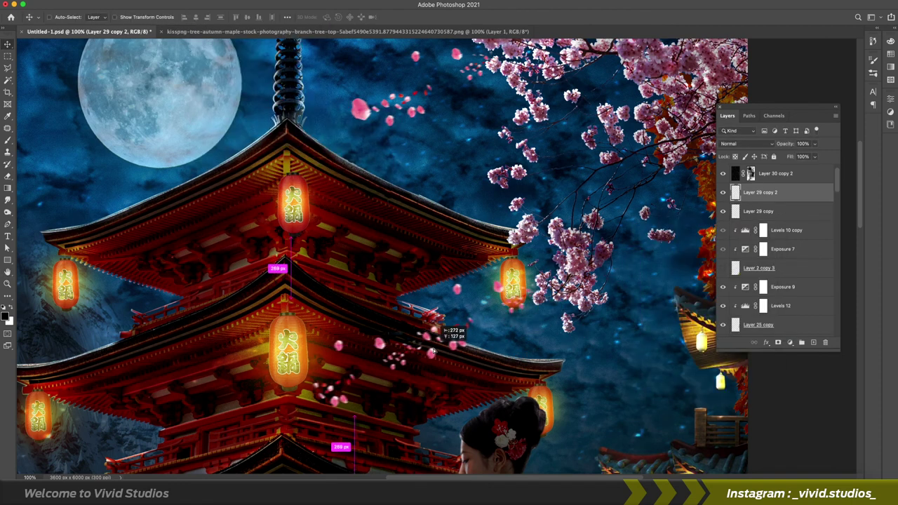
pyautogui.hotkey('ctrl', '-')
pyautogui.hotkey('ctrl', '-')
pyautogui.hotkey('ctrl', '-')
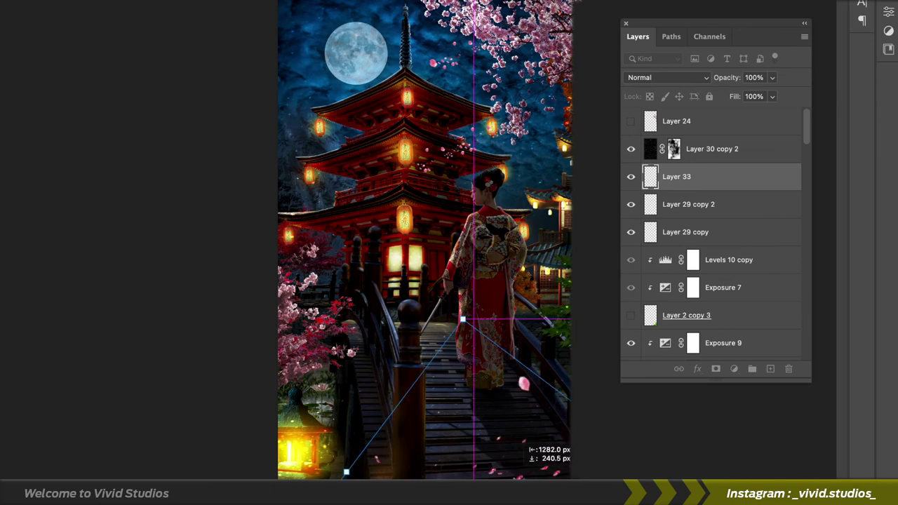
# Duplicate petals and scatter them across the lower bridge.
pyautogui.moveTo(462, 319); pyautogui.dragTo(346, 472)
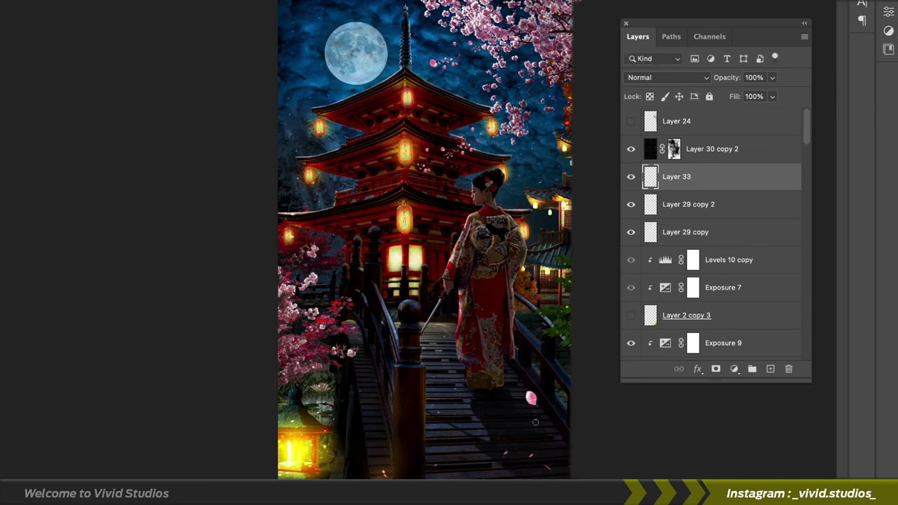
pyautogui.hotkey('ctrl', 'j')
pyautogui.moveTo(544, 421); pyautogui.dragTo(368, 463)
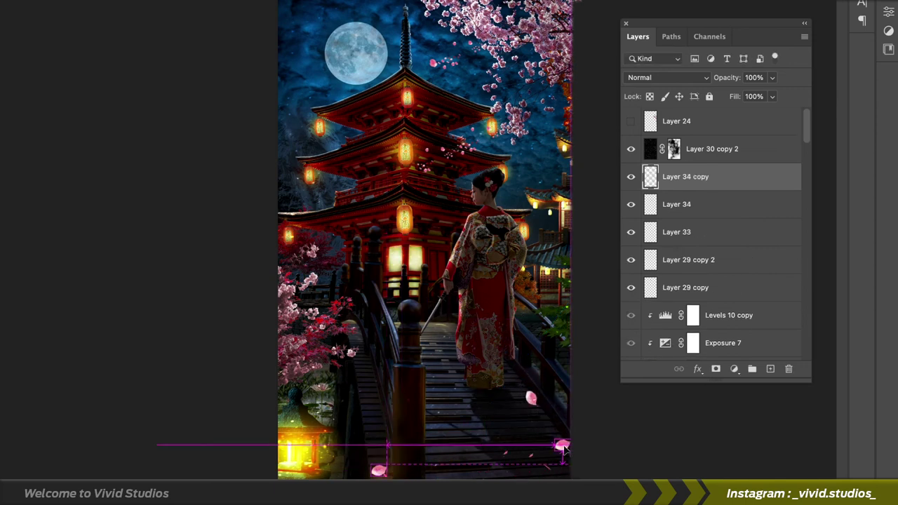
pyautogui.moveTo(518, 451); pyautogui.dragTo(483, 441)
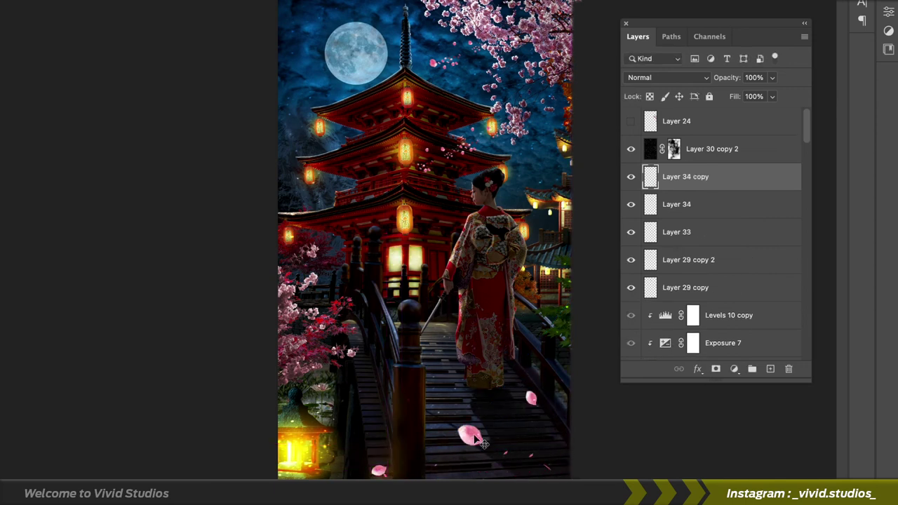
pyautogui.click(684, 260)
pyautogui.click(684, 232)
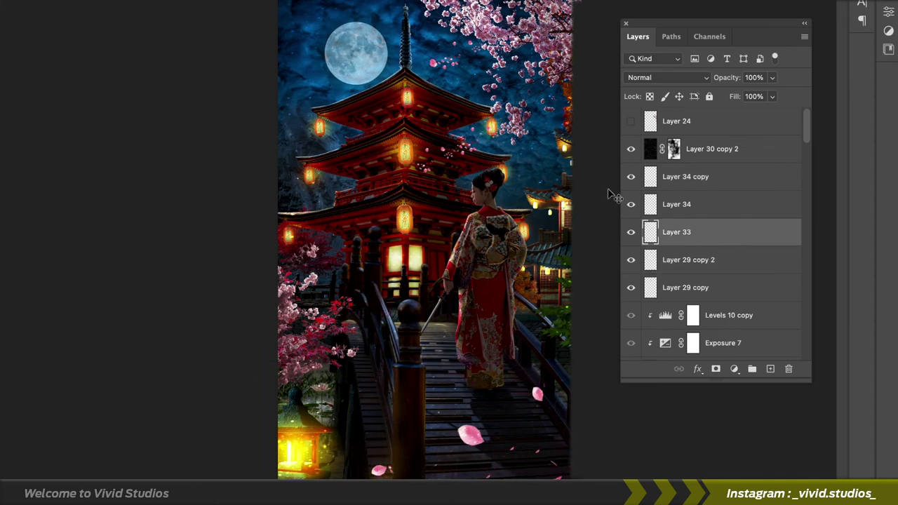
pyautogui.moveTo(471, 436); pyautogui.dragTo(512, 437)
pyautogui.moveTo(379, 469); pyautogui.dragTo(477, 459)
# Motion-blur the large bridge petal and set its blend mode to Linear Dodge (Add).
pyautogui.click(515, 431)
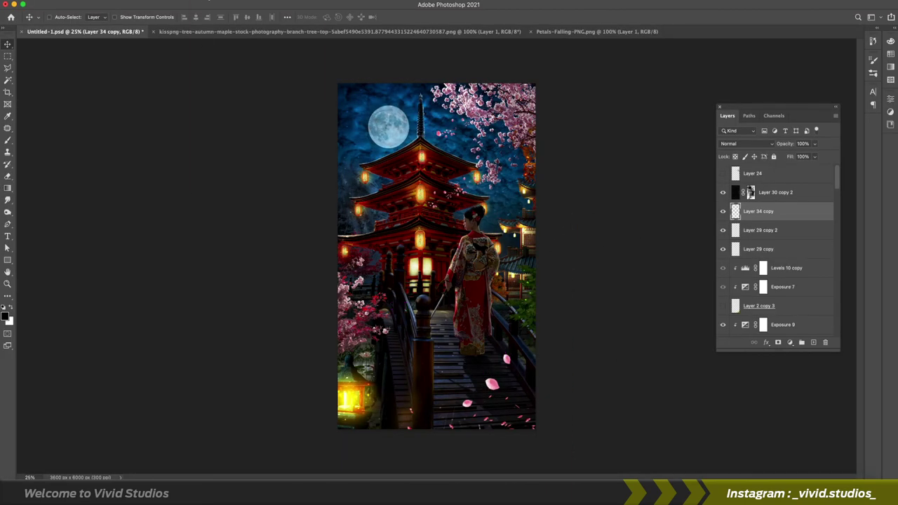
pyautogui.click(413, 161)
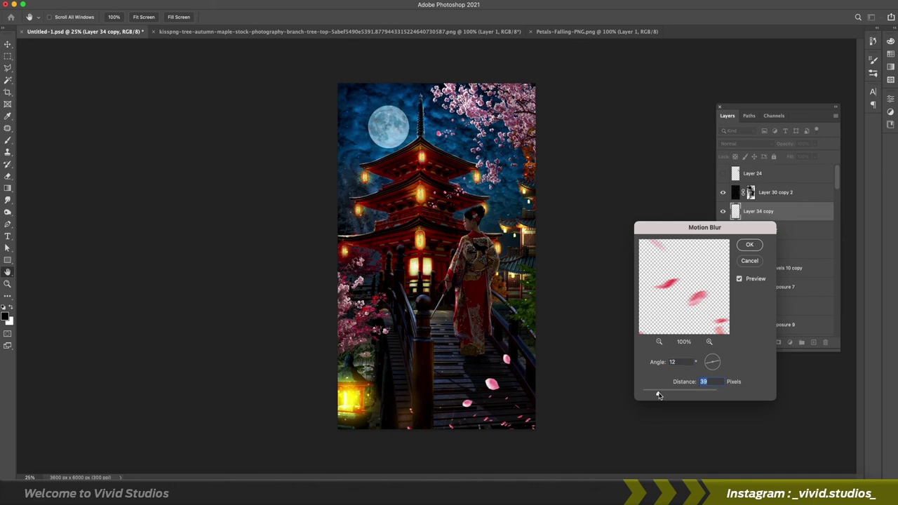
pyautogui.click(749, 245)
pyautogui.click(744, 143)
pyautogui.click(751, 227)
# Warp the petal layer into a curved shape with Free Transform.
pyautogui.click(91, 1)
pyautogui.click(129, 190)
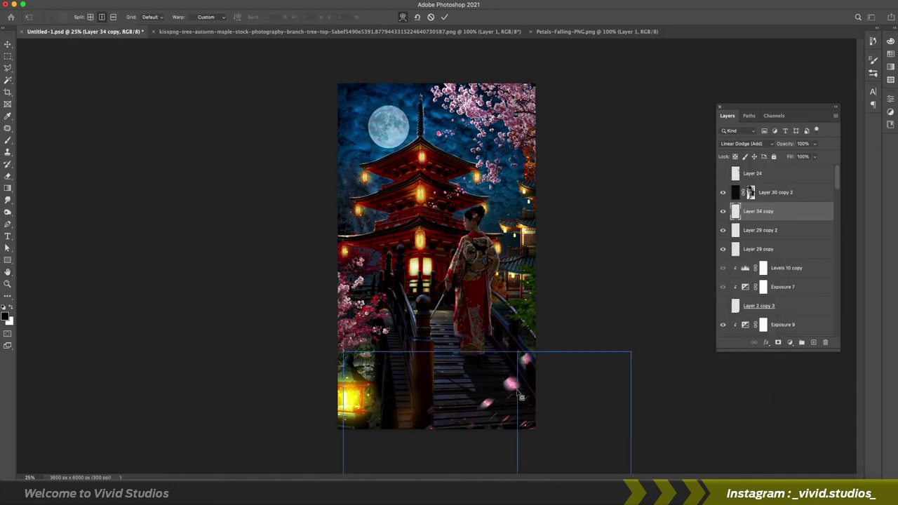
pyautogui.moveTo(343, 352); pyautogui.dragTo(311, 311)
pyautogui.hotkey('ctrl', '0')
pyautogui.moveTo(475, 296); pyautogui.dragTo(493, 294)
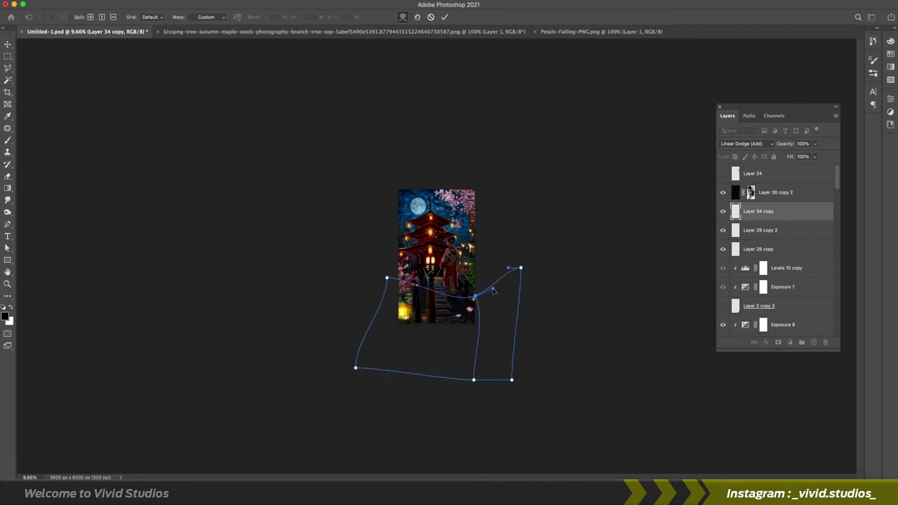
pyautogui.press('Return')
pyautogui.hotkey('ctrl', '+')
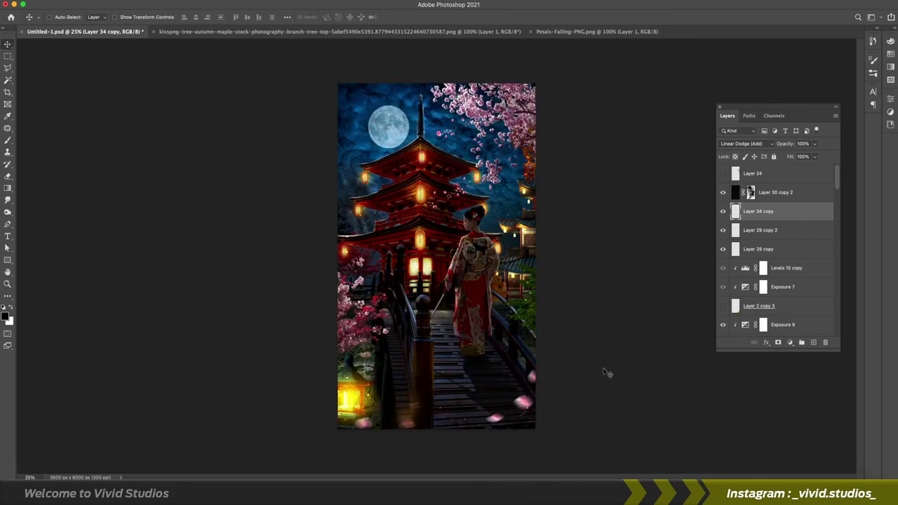
# Merge the composite into a duplicate document, crop it to canvas, and apply Camera Raw Filter.
pyautogui.scroll(-10, 830, 340)
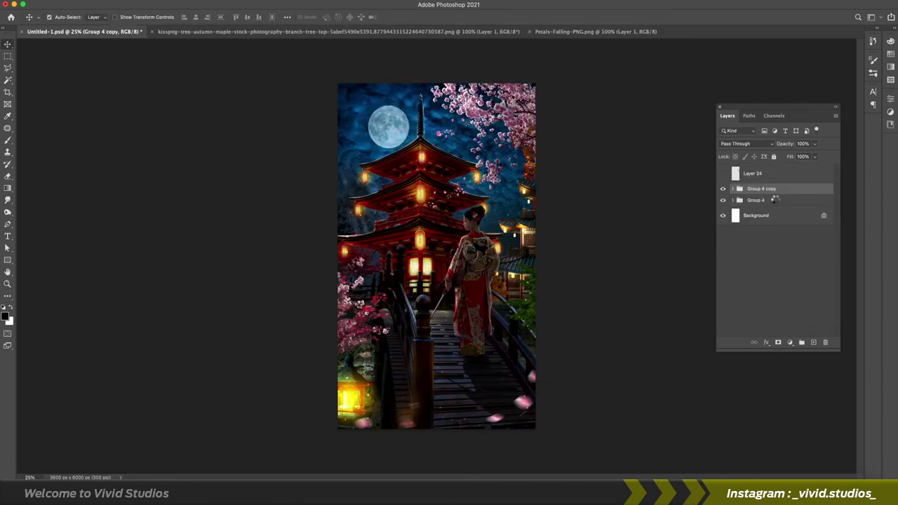
pyautogui.click(200, 6)
pyautogui.click(293, 156)
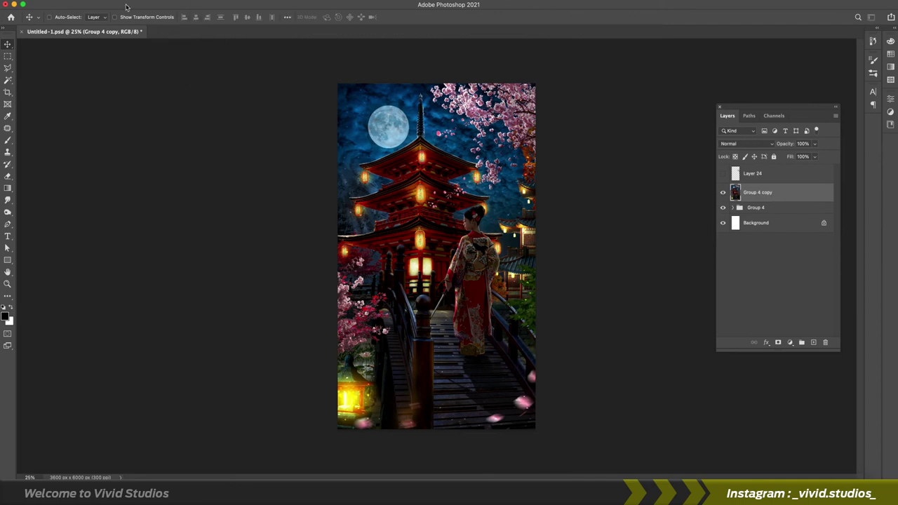
pyautogui.press('c')
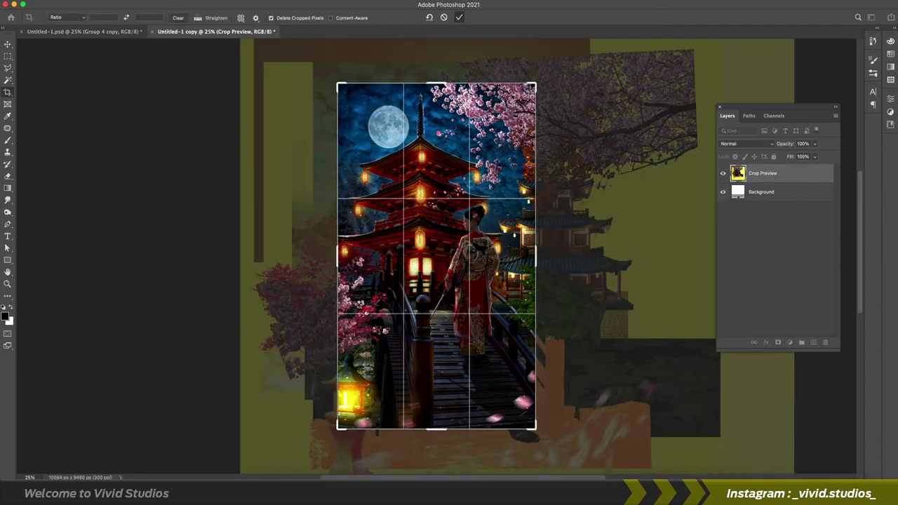
pyautogui.press('Return')
pyautogui.click(200, 5)
pyautogui.click(217, 85)
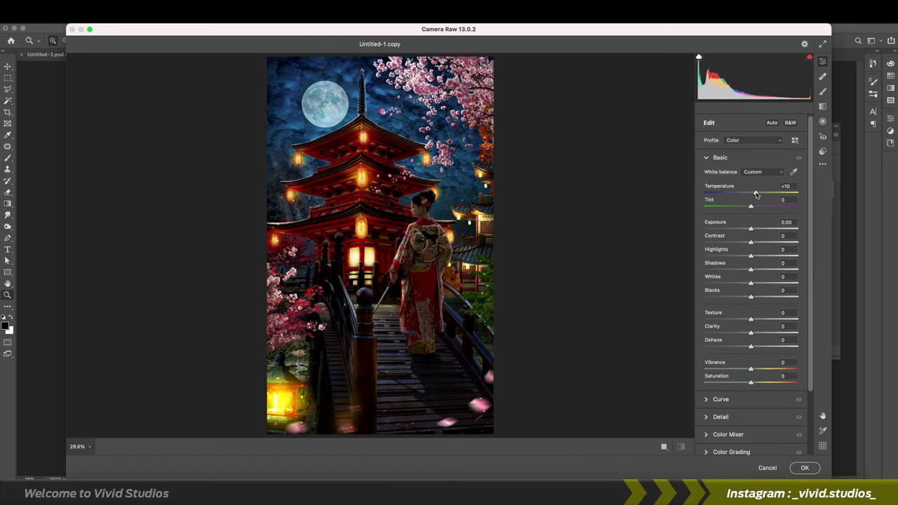
# Set Exposure -0.15, lift shadows and whites, warm temperature, Tint +24, then expand Color Grading.
pyautogui.moveTo(760, 209)
pyautogui.mouseDown()
pyautogui.moveTo(749, 229)
pyautogui.moveTo(755, 255)
pyautogui.mouseUp()
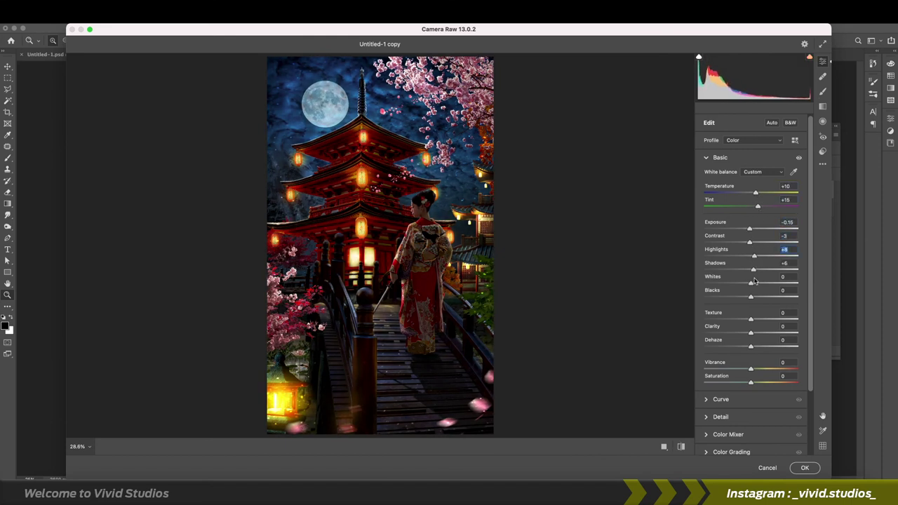
pyautogui.moveTo(735, 193); pyautogui.dragTo(747, 193)
pyautogui.moveTo(758, 206); pyautogui.dragTo(752, 194)
pyautogui.scroll(-3, 754, 203)
pyautogui.scroll(2, 763, 217)
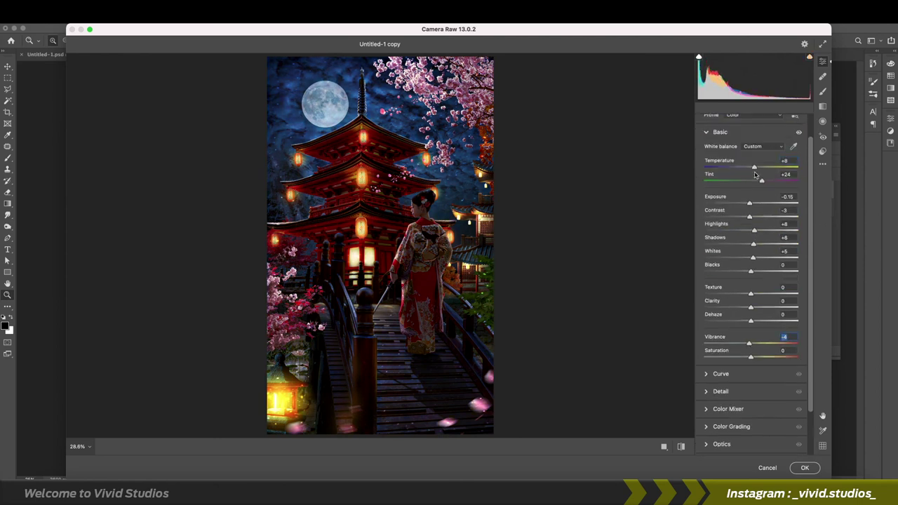
pyautogui.scroll(-2, 751, 210)
pyautogui.keyDown('alt'); pyautogui.click(731, 372); pyautogui.keyUp('alt')
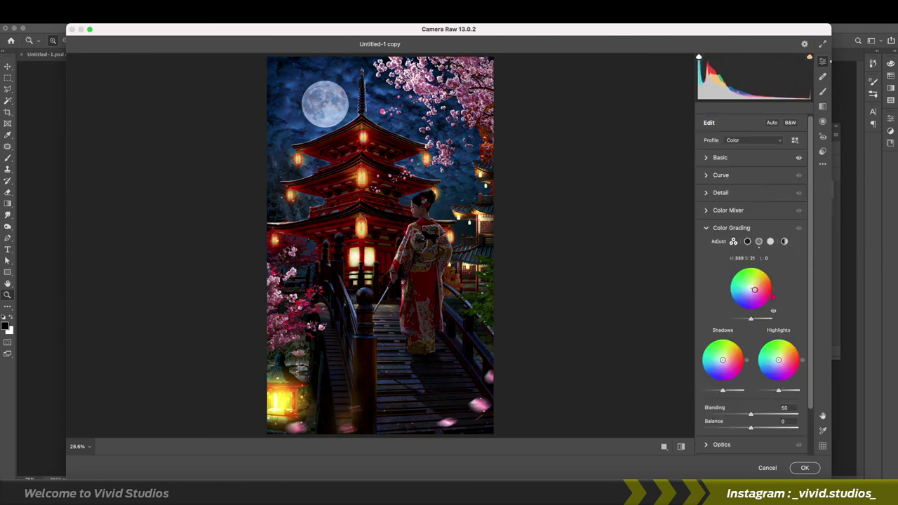